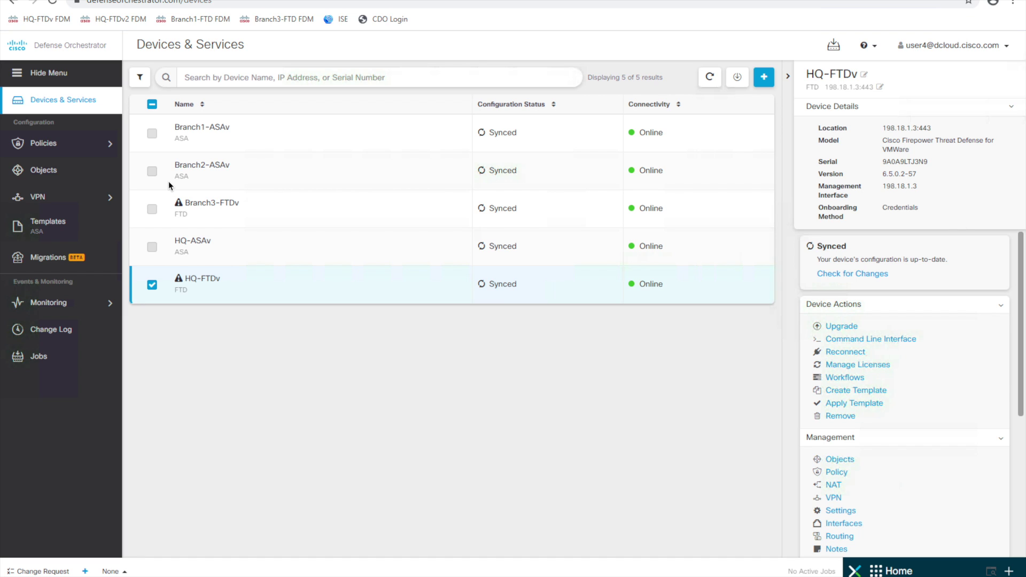
Start a new site-to-site VPN configuration and name it HQ-BR3-VPN
left_click(92, 202)
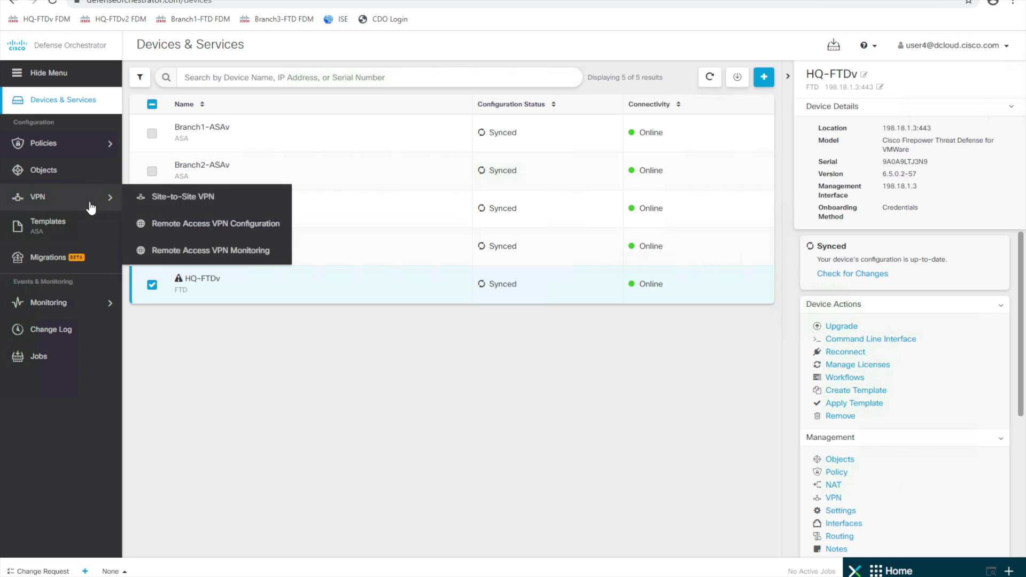
left_click(204, 206)
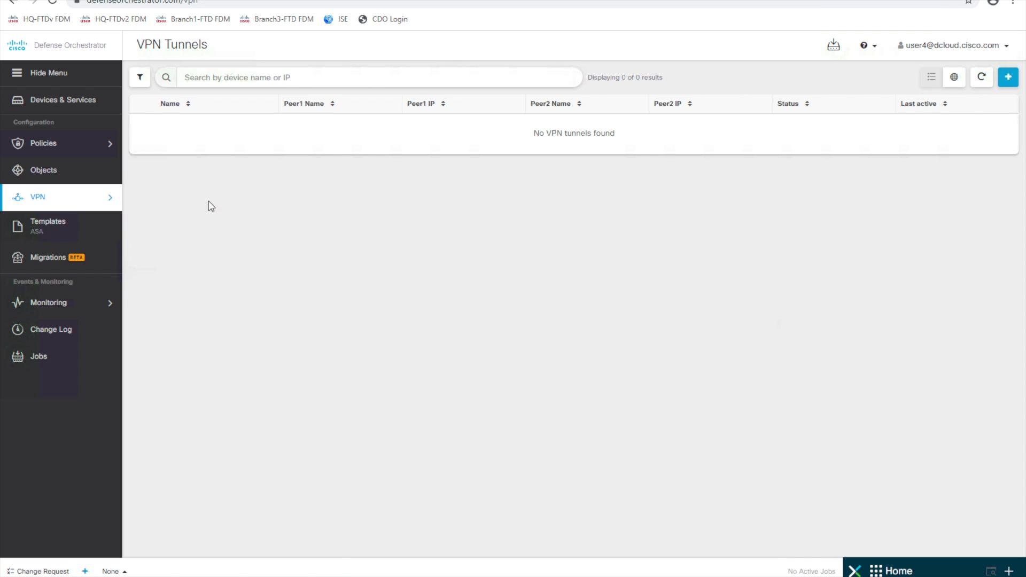
left_click(1009, 78)
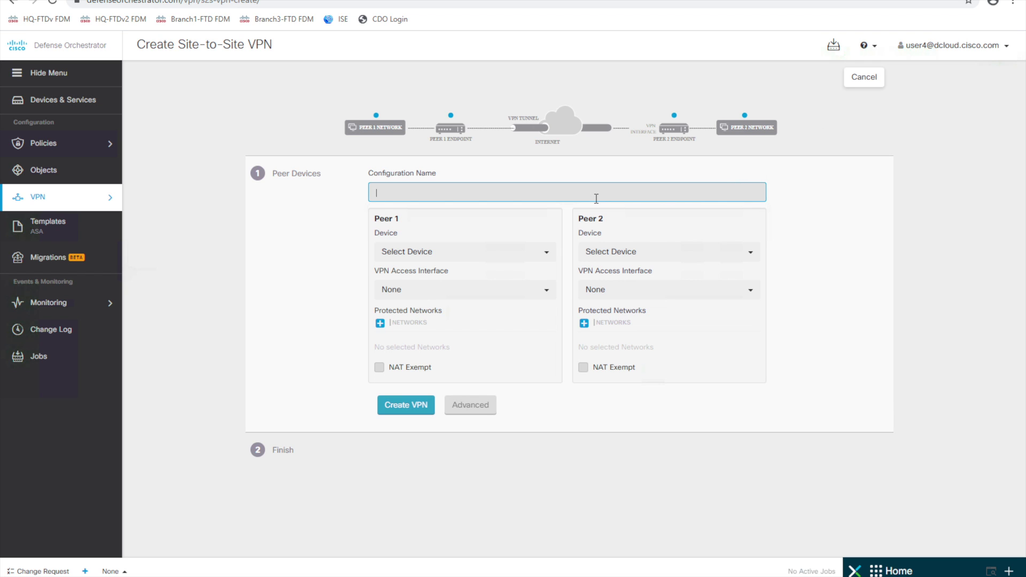
type("HQ-BR3-VPN")
Set Peer 1 to the HQ-FTDv device with HQ_LAN_1 as its protected network
left_click(486, 251)
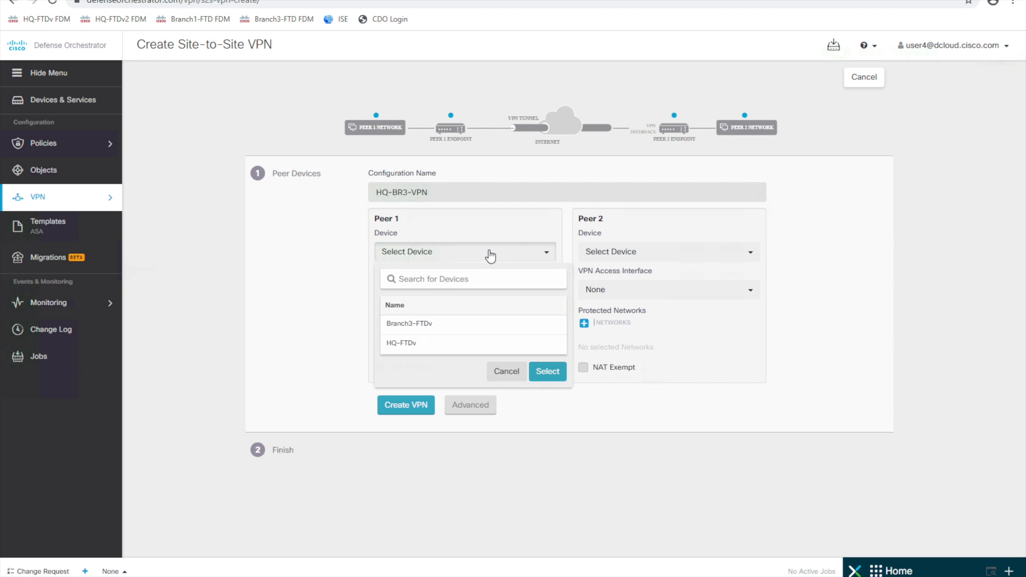
left_click(430, 347)
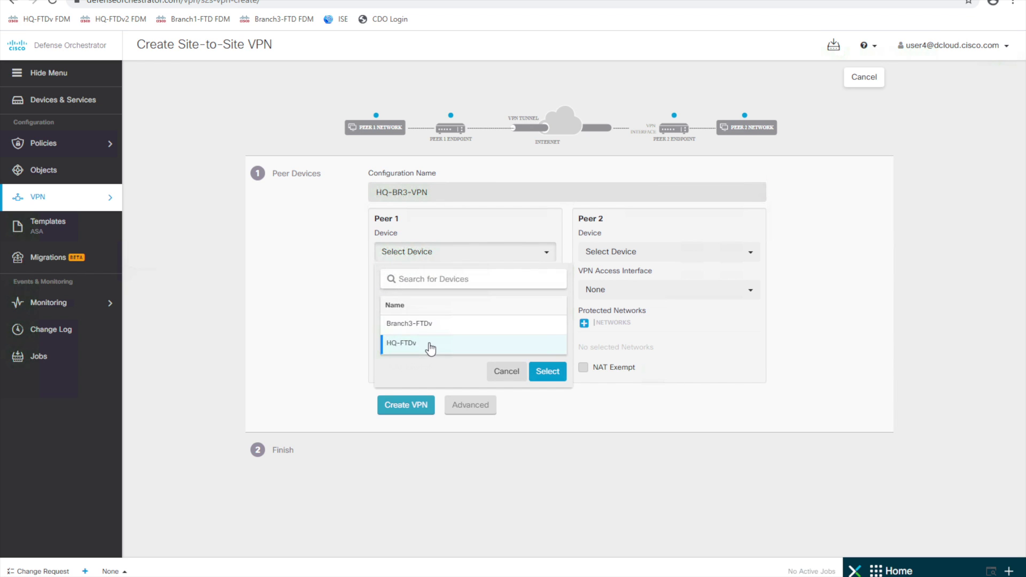
left_click(550, 372)
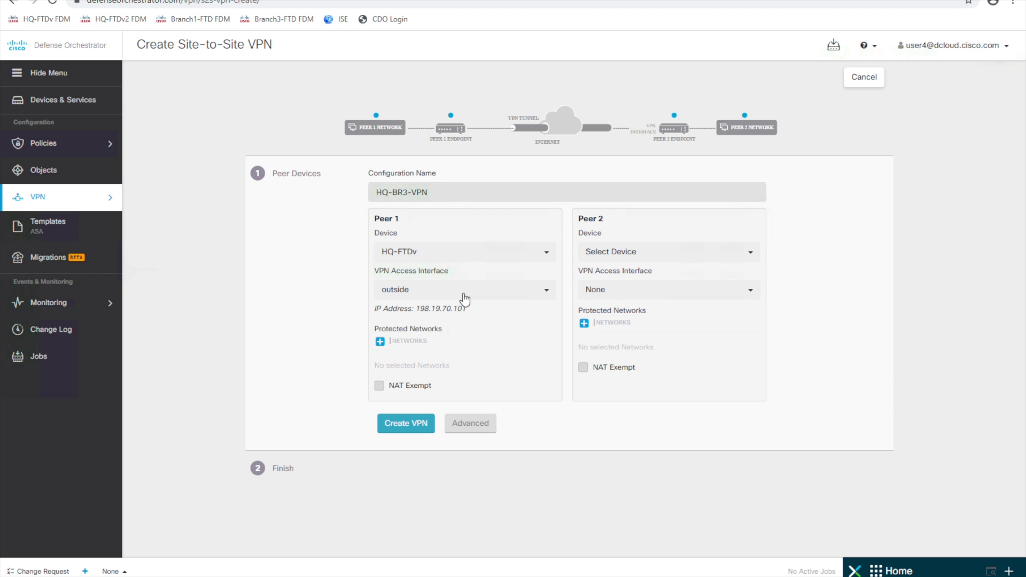
left_click(380, 342)
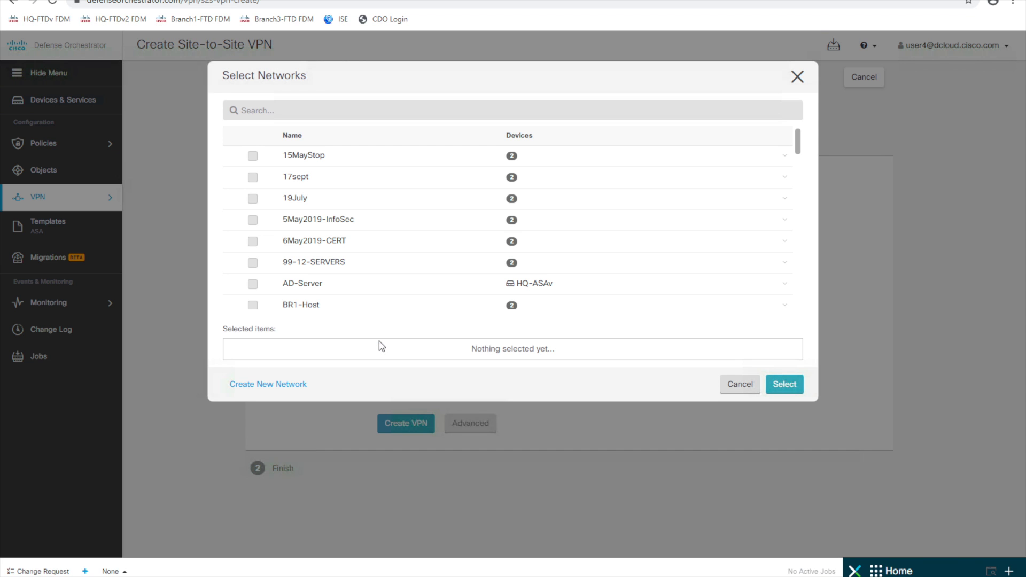
left_click(368, 116)
type("HQ_LAN")
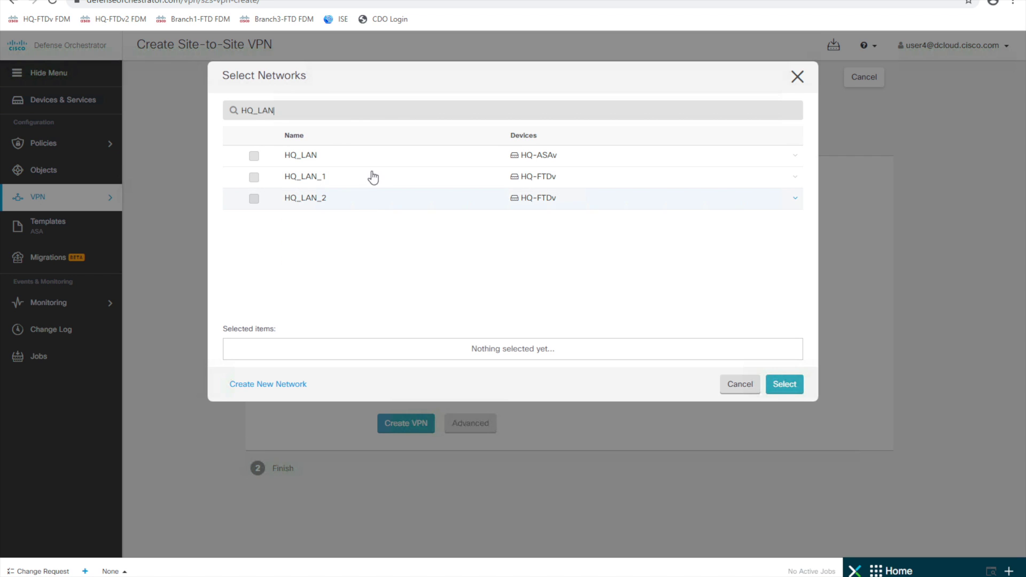
left_click(380, 178)
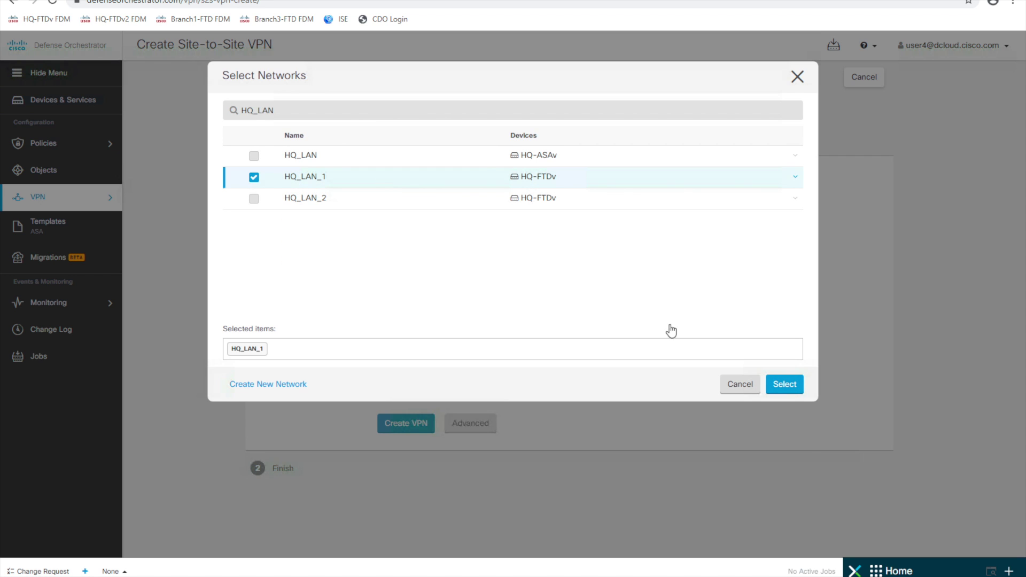
left_click(784, 385)
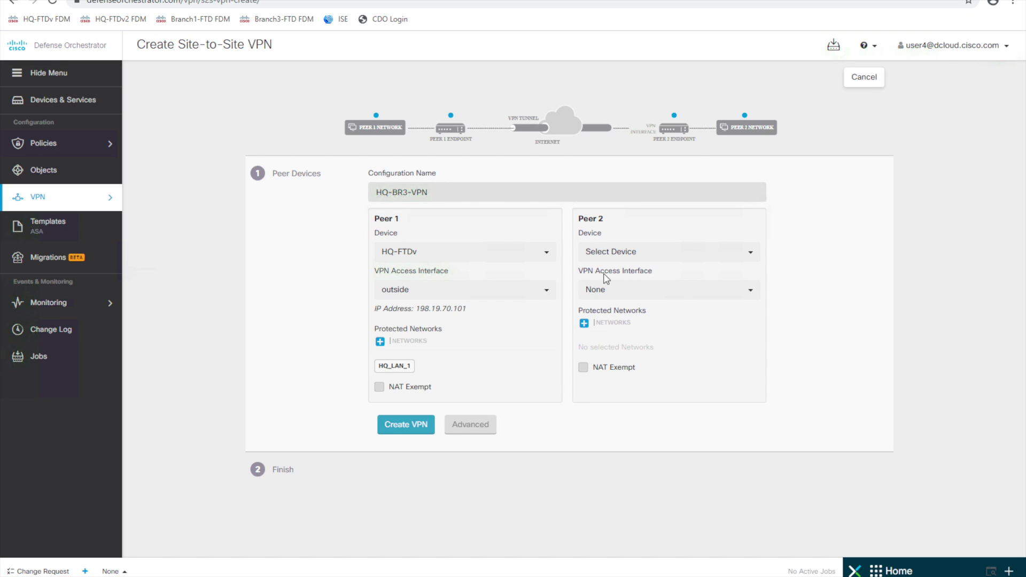
Set Peer 2 to the Branch3-FTDv device with Branch3_LAN as its protected network
left_click(683, 257)
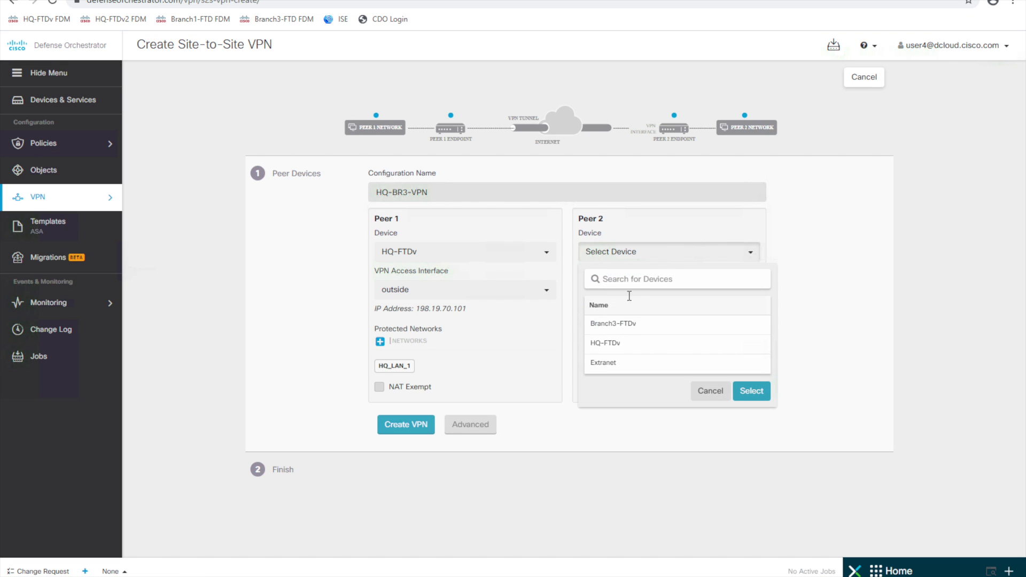
left_click(653, 331)
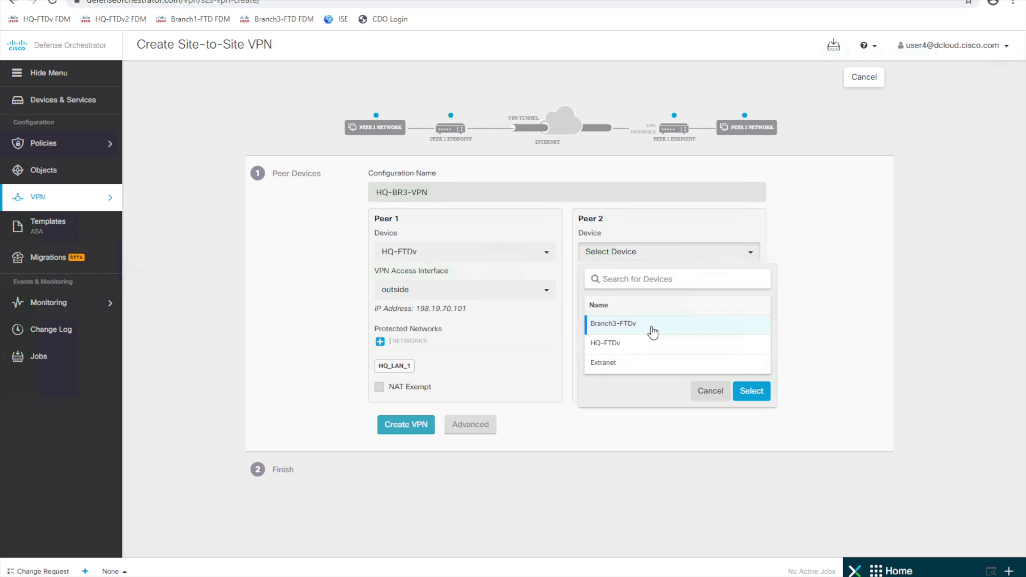
left_click(754, 396)
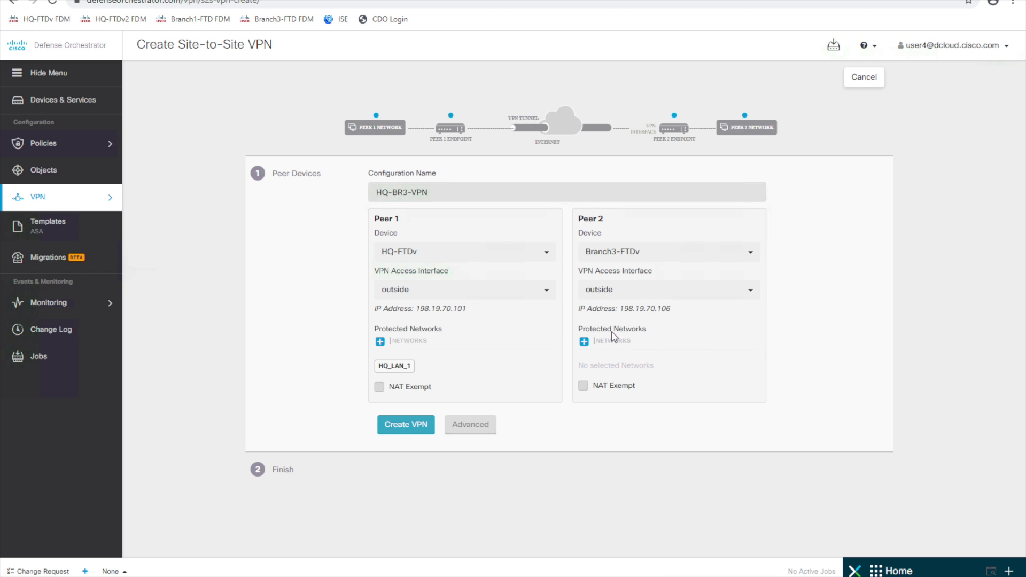
left_click(585, 342)
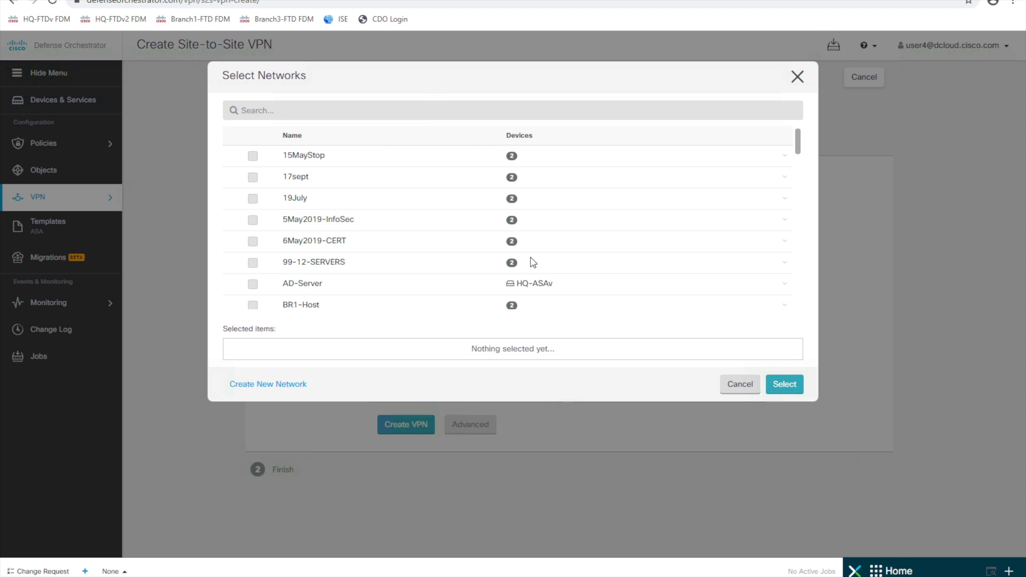
left_click(433, 112)
type("Branch")
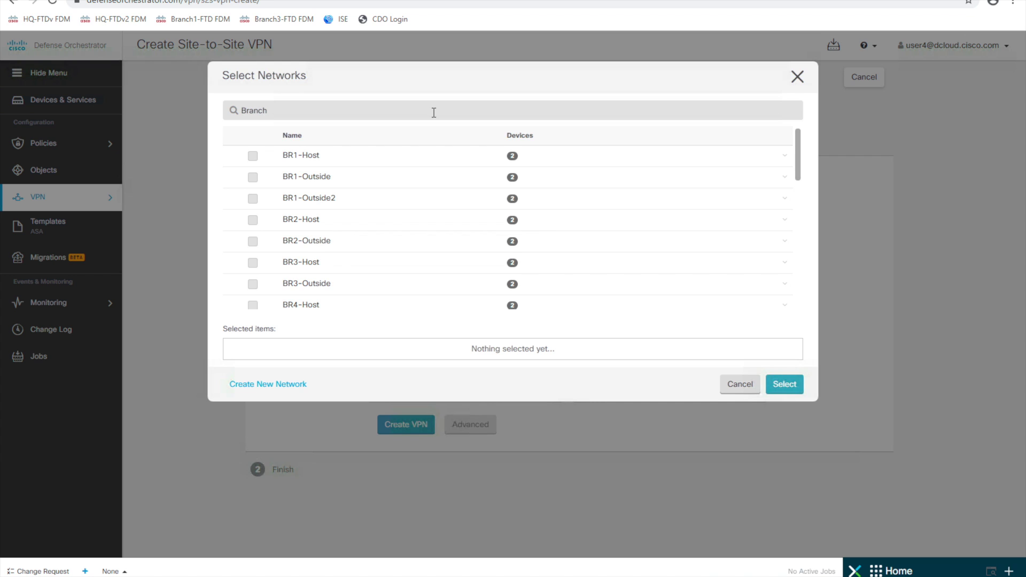
type("3")
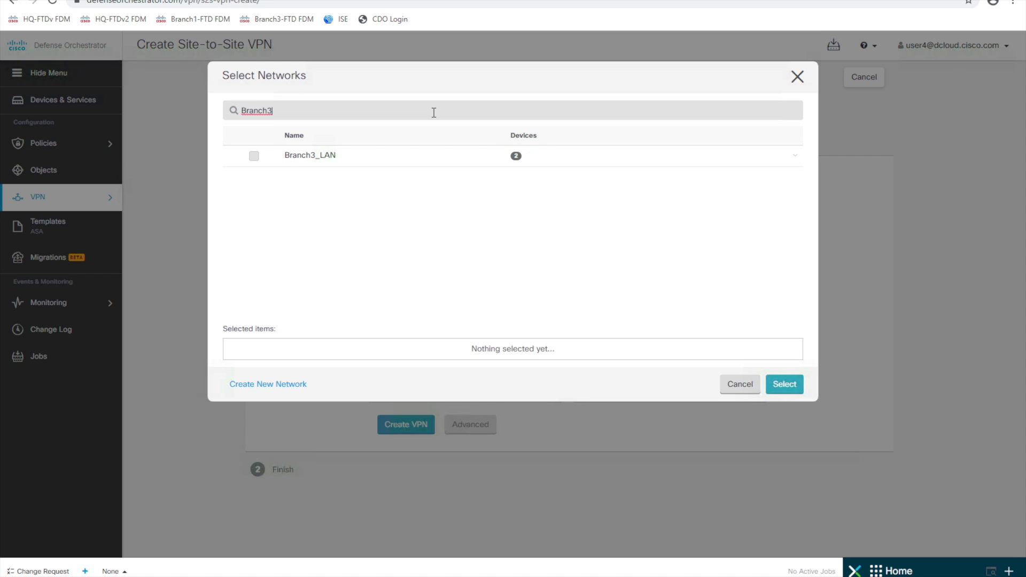
left_click(411, 155)
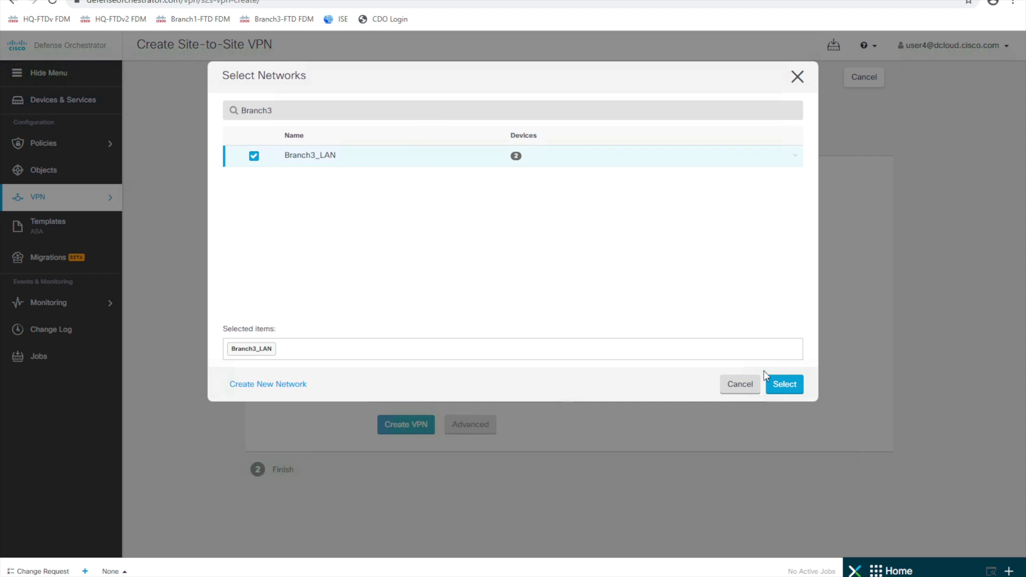
left_click(783, 389)
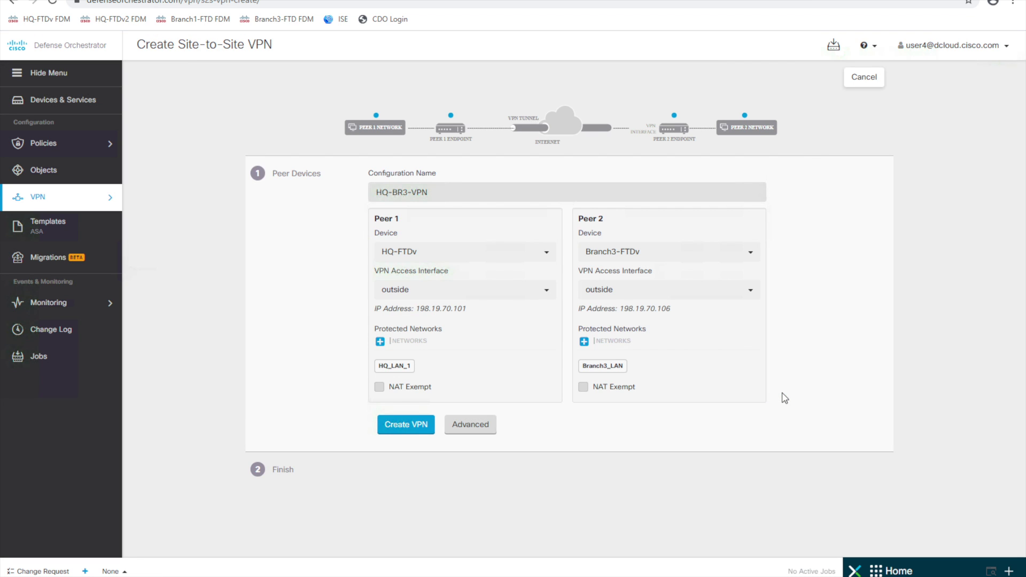
Create the VPN, accept the proposed IKE and IPSec settings, and save it
left_click(416, 428)
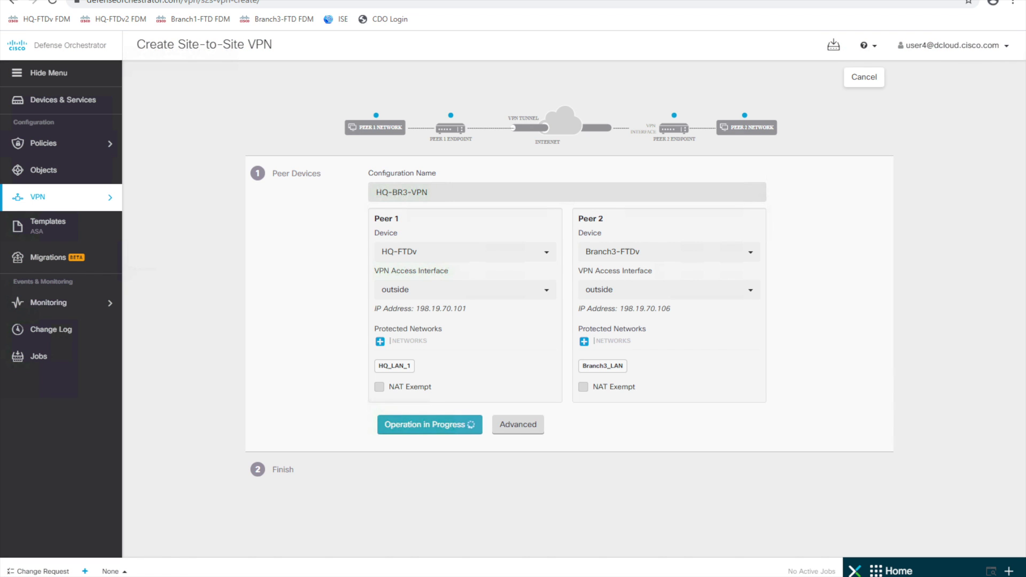
left_click(515, 431)
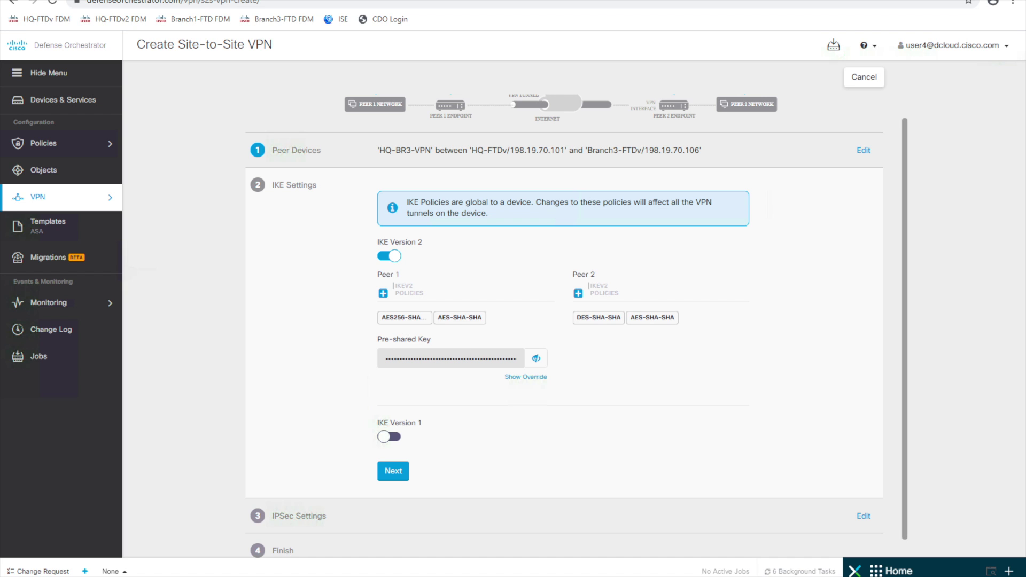
key("Return")
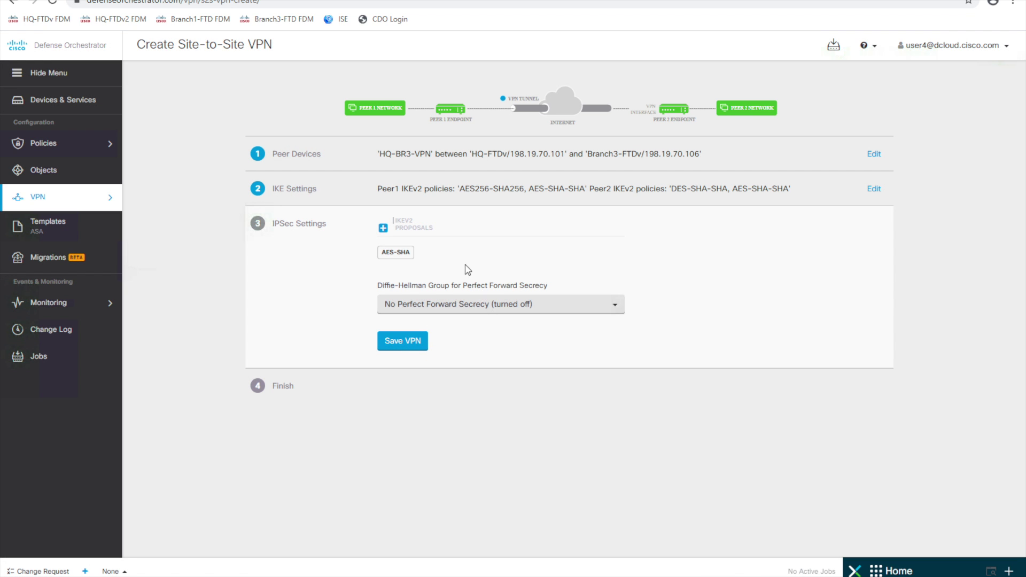
left_click(399, 347)
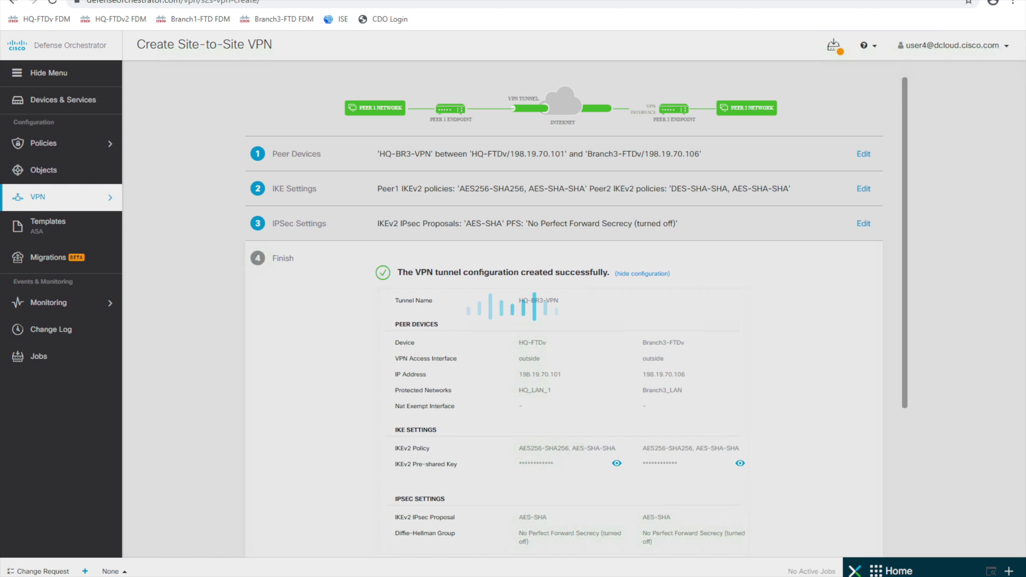
Review the tunnel summary and additional configuration notes, finish the wizard, and show the HQ-BR3-VPN tunnel's details
scroll(704, 409, "down", 4)
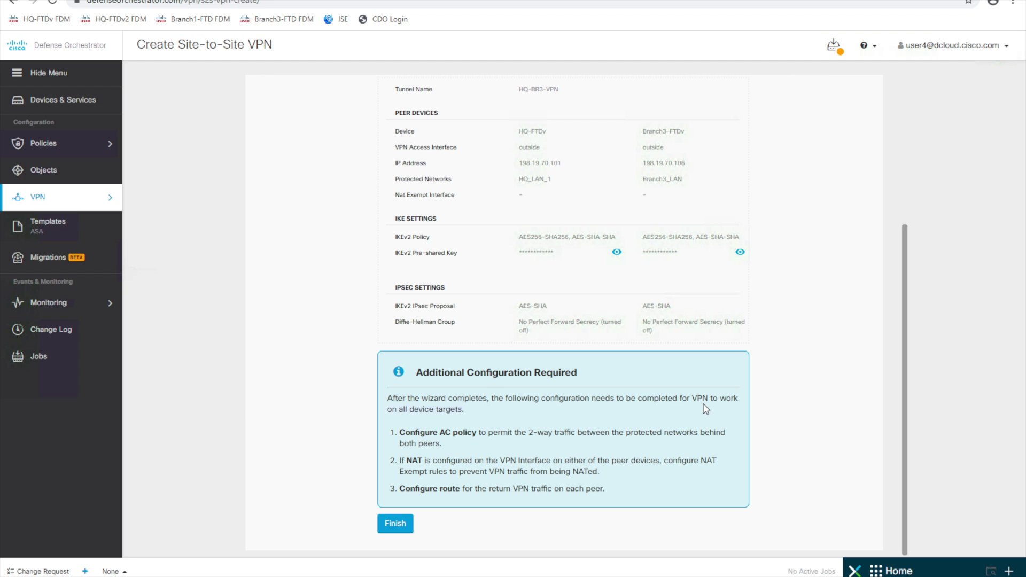
scroll(666, 309, "up", 4)
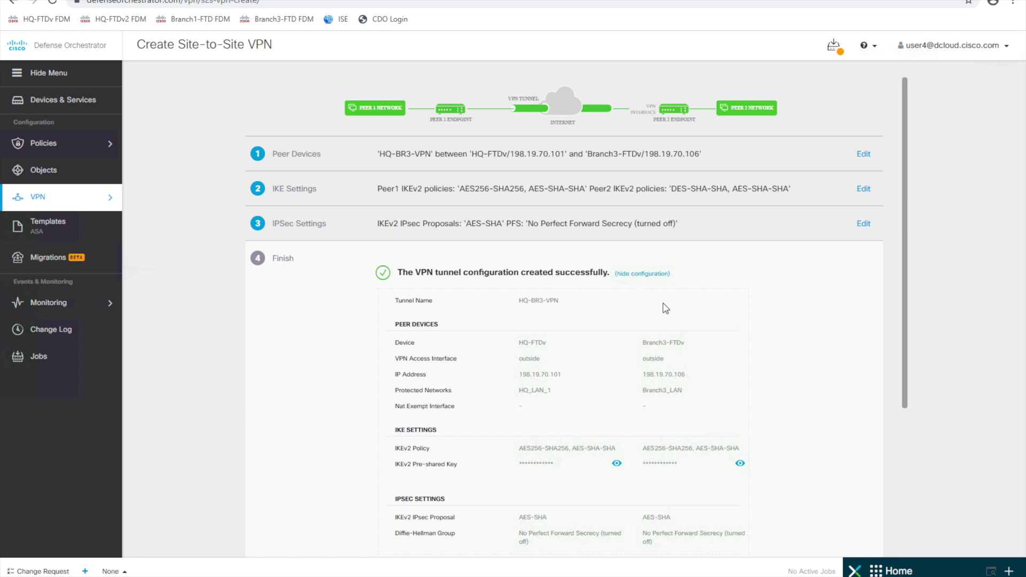
scroll(577, 388, "down", 1)
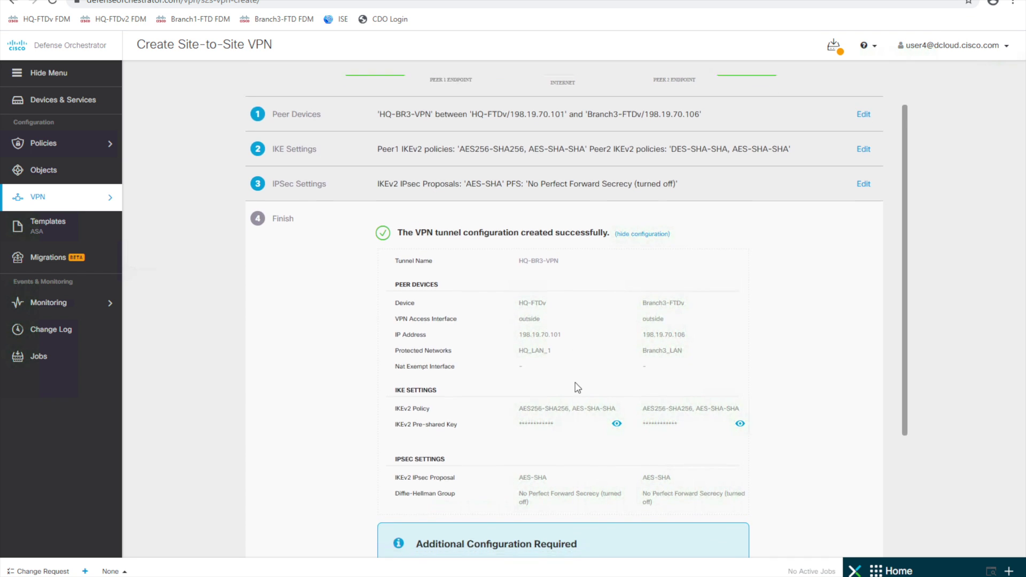
scroll(578, 388, "down", 2)
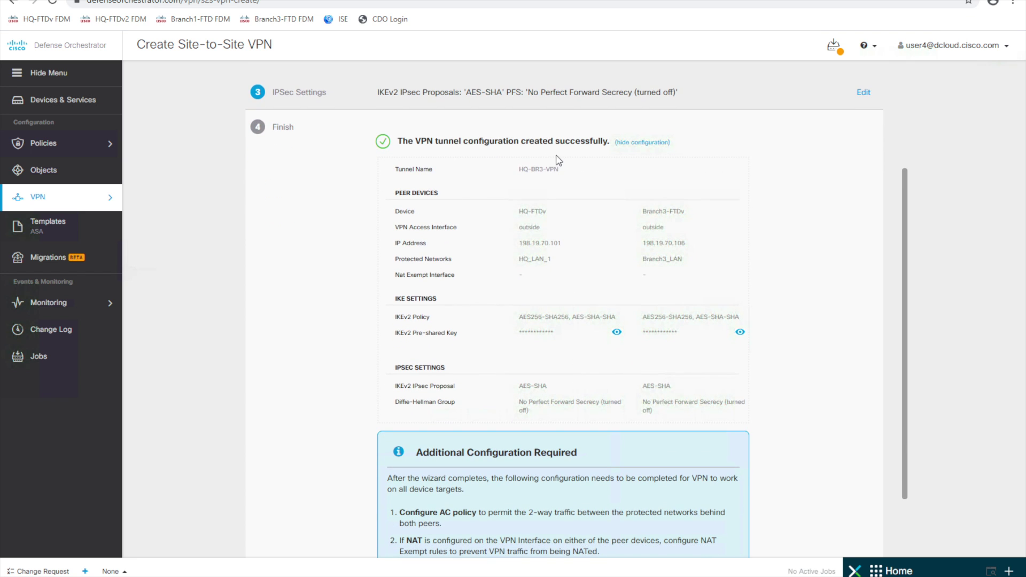
scroll(529, 373, "down", 2)
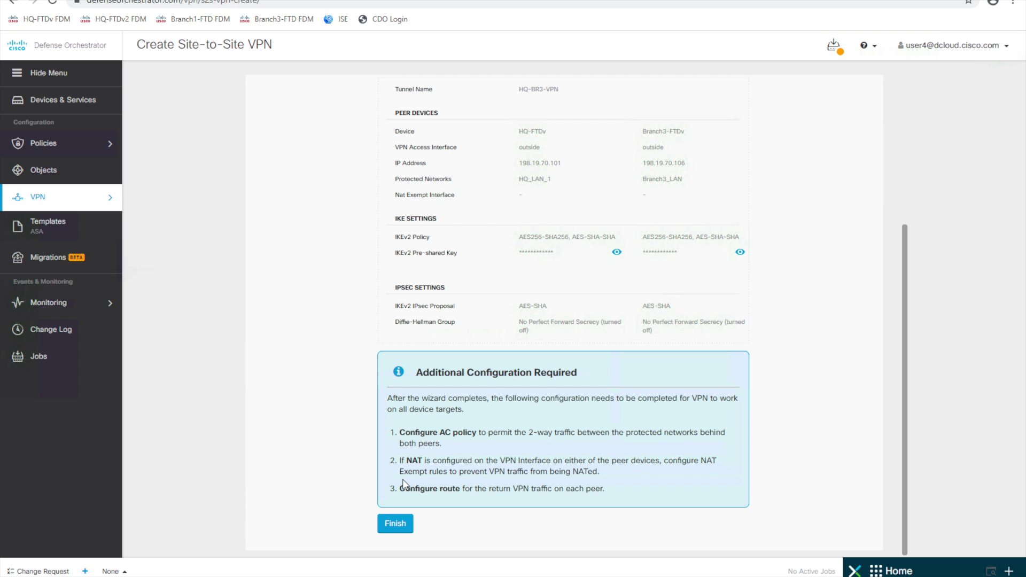
left_click(396, 526)
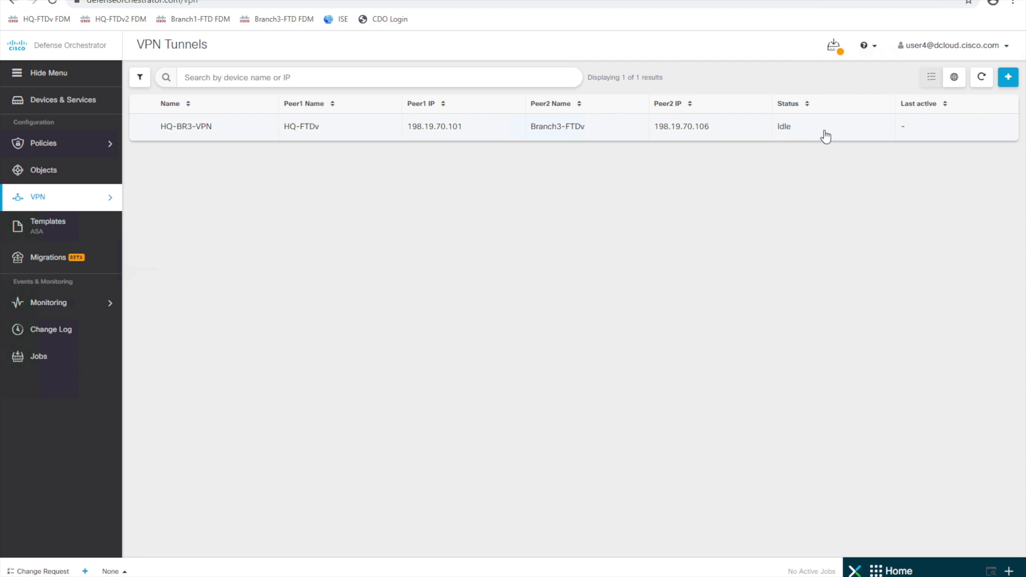
left_click(515, 138)
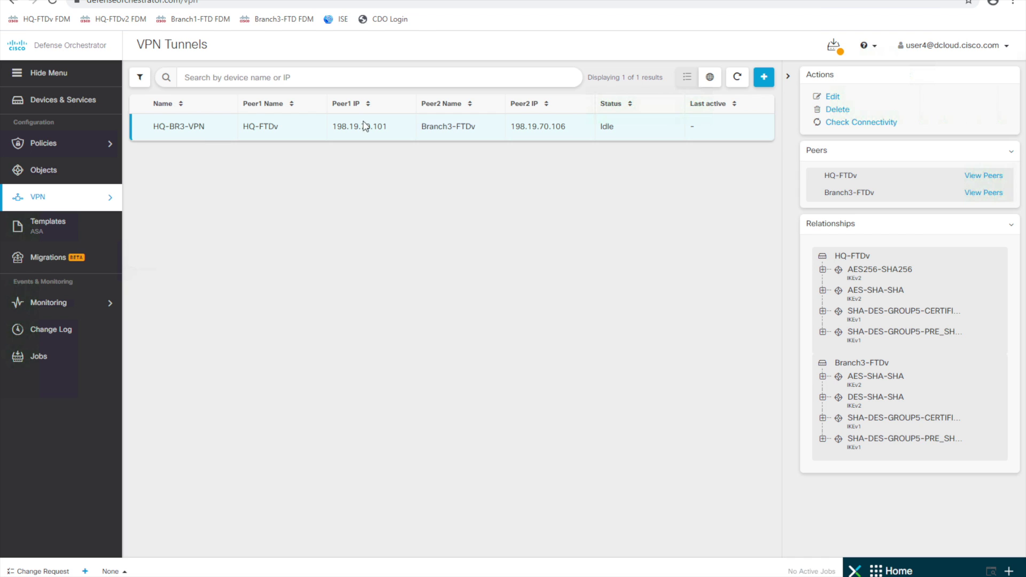
Open the access control policy of the HQ-FTDv device
left_click(47, 144)
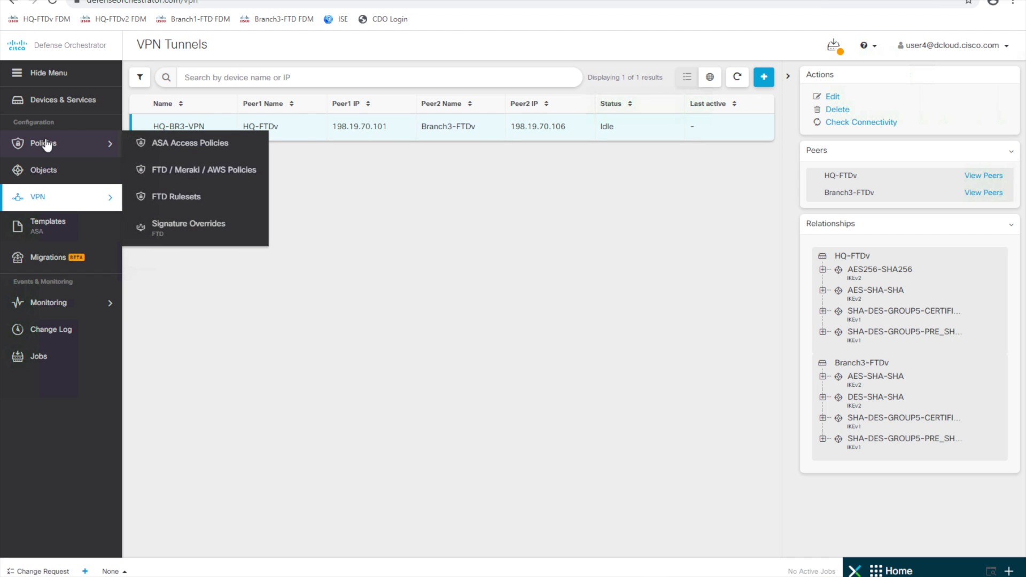
left_click(52, 105)
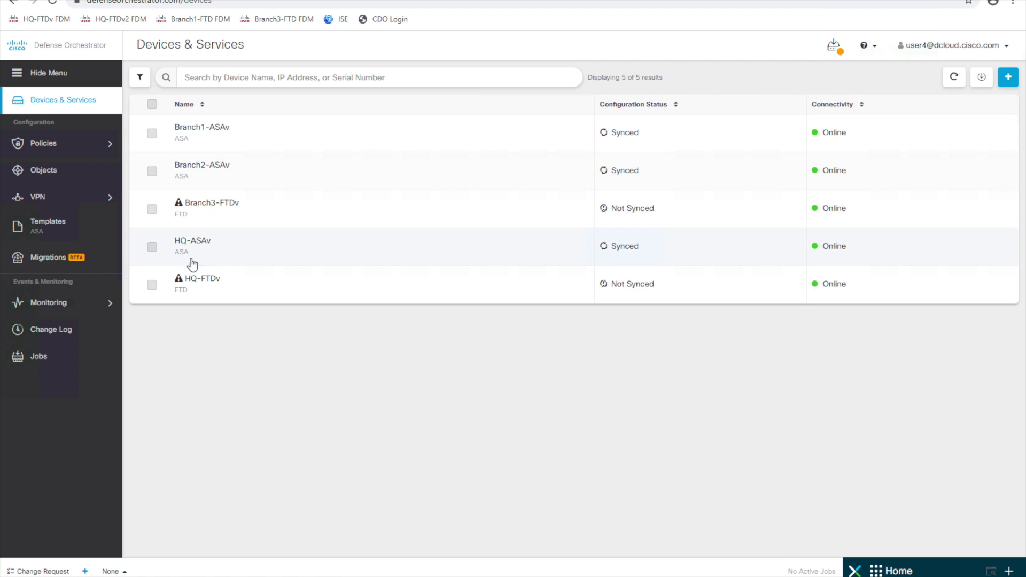
left_click(292, 278)
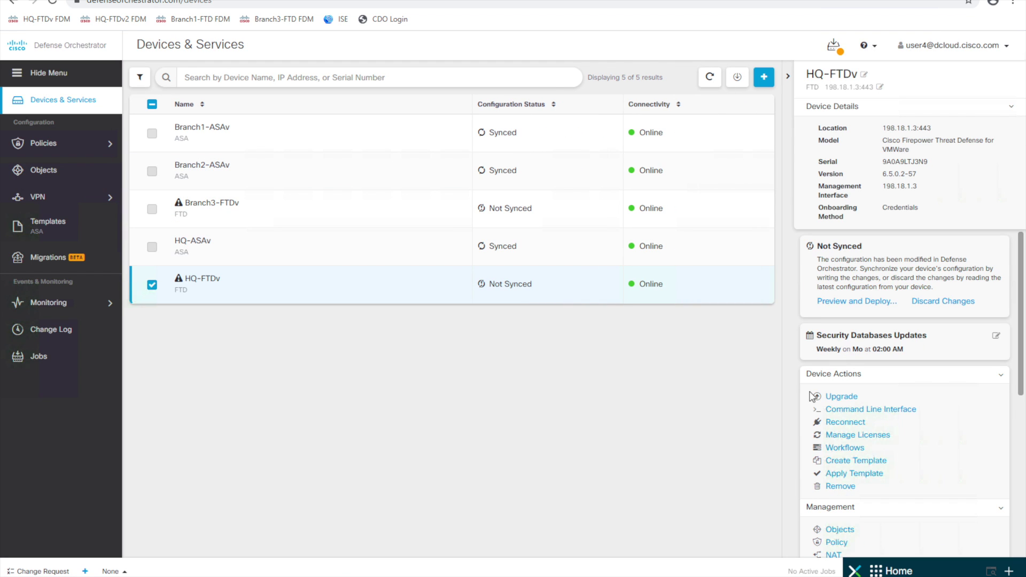
left_click(834, 545)
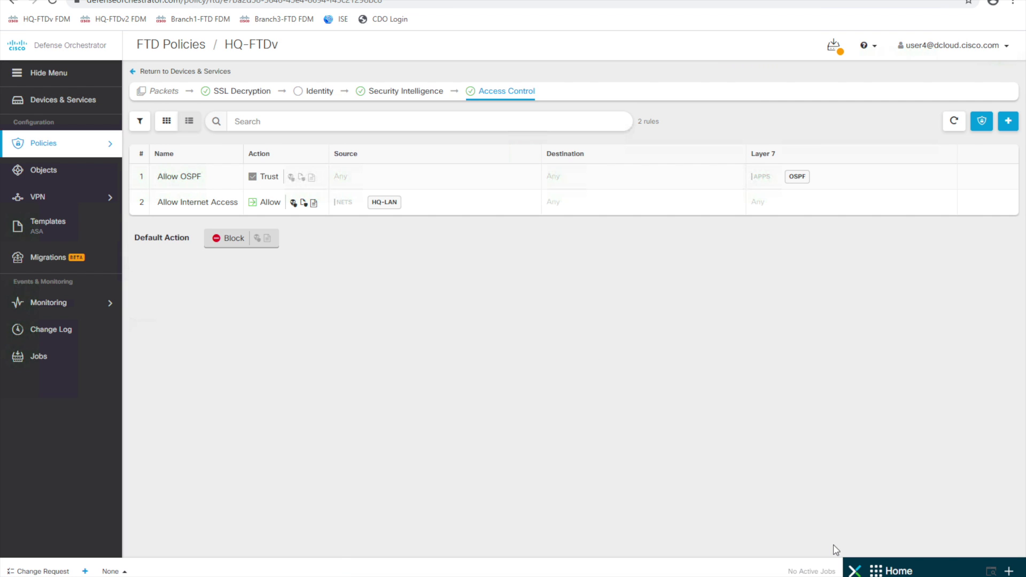
Create a new access rule at order 2 named "Allow Inbound VPN" with the action set to Allow
left_click(1008, 121)
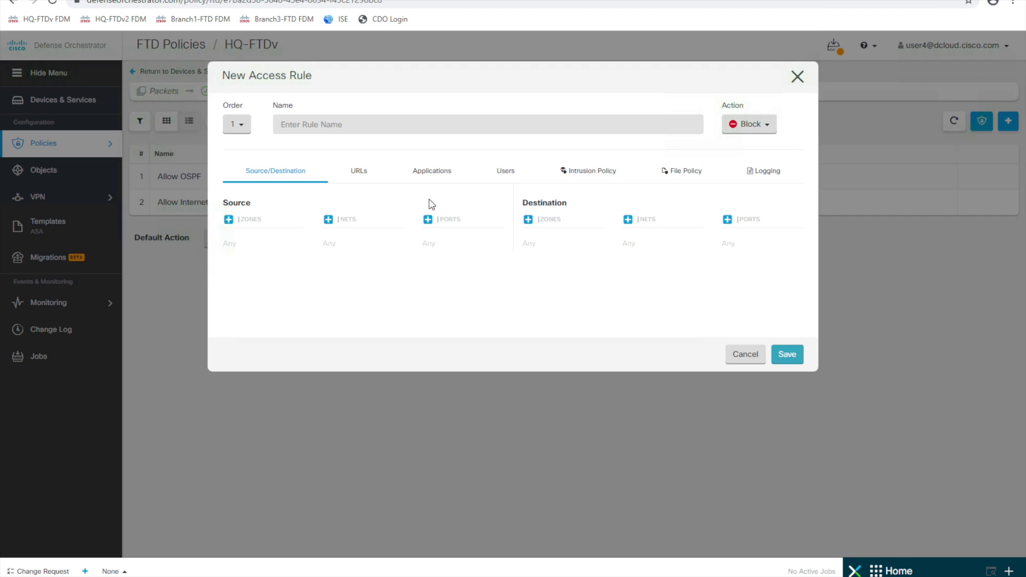
left_click(237, 124)
left_click(238, 168)
left_click(361, 125)
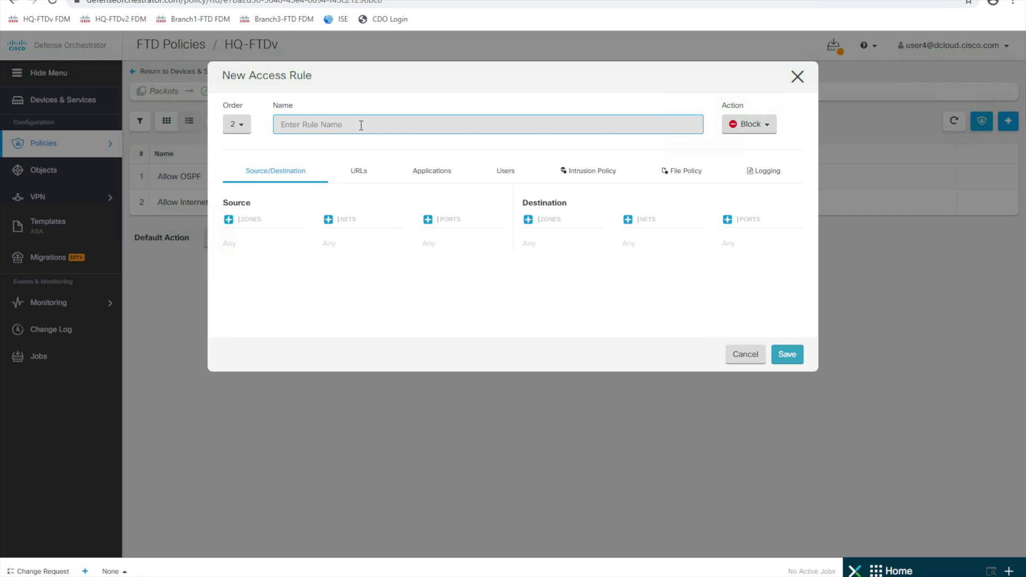
type("Allow I")
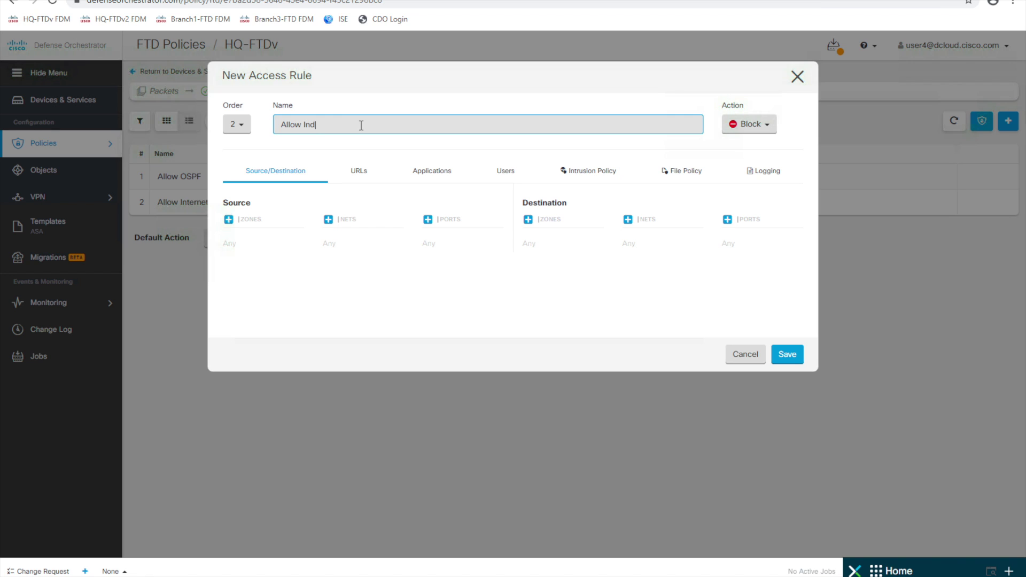
type("nd VPN")
left_click(747, 124)
left_click(756, 154)
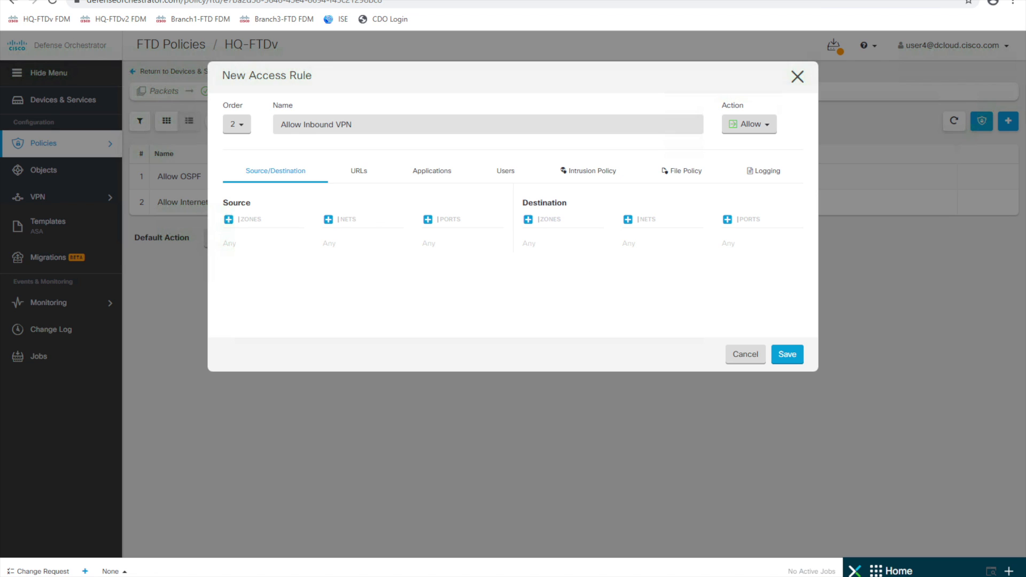
Add the HQ-FTDv network group Branch_LAN as the source network of the Allow Inbound VPN rule
left_click(329, 219)
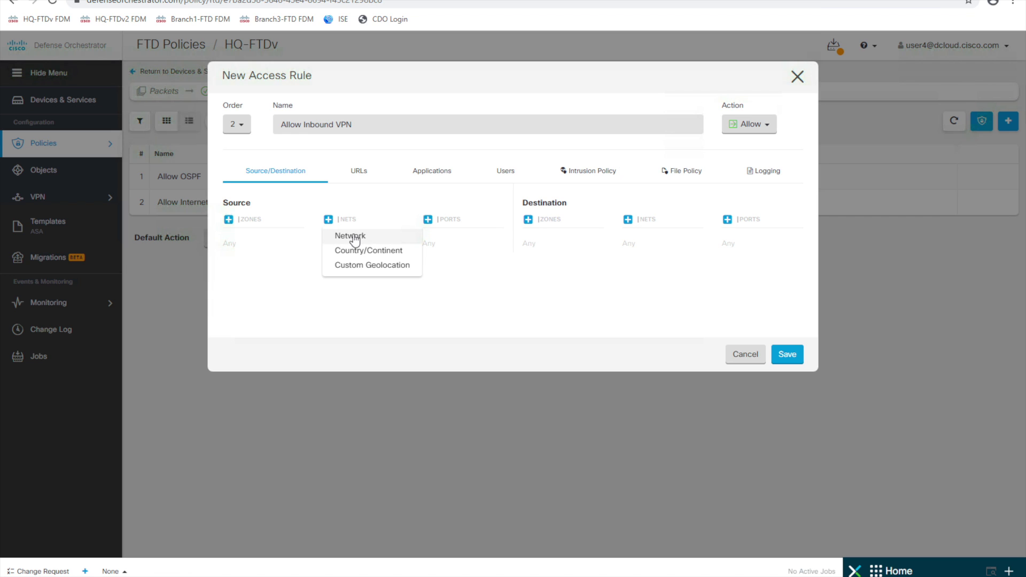
left_click(351, 237)
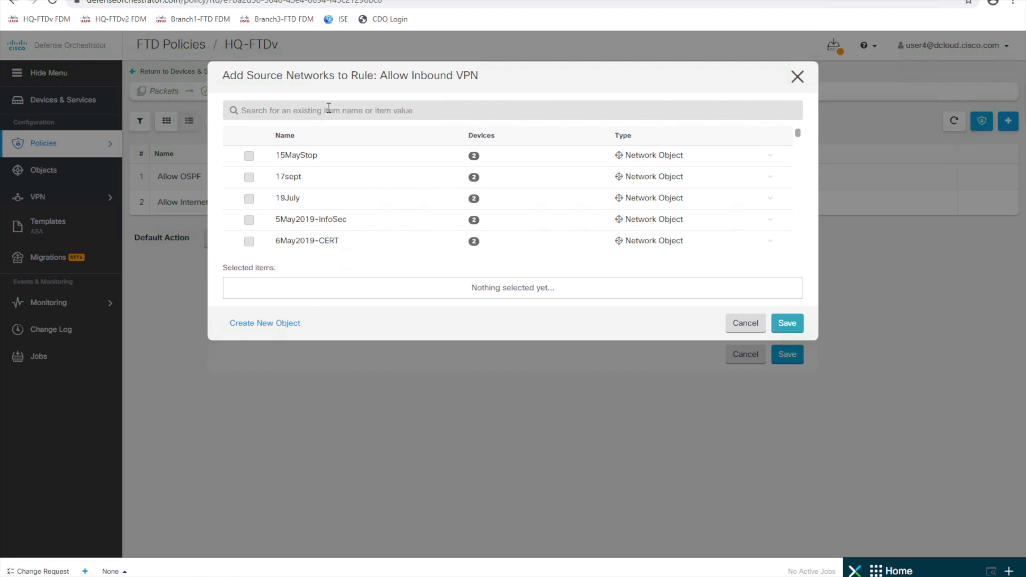
left_click(329, 109)
type("Branch_L")
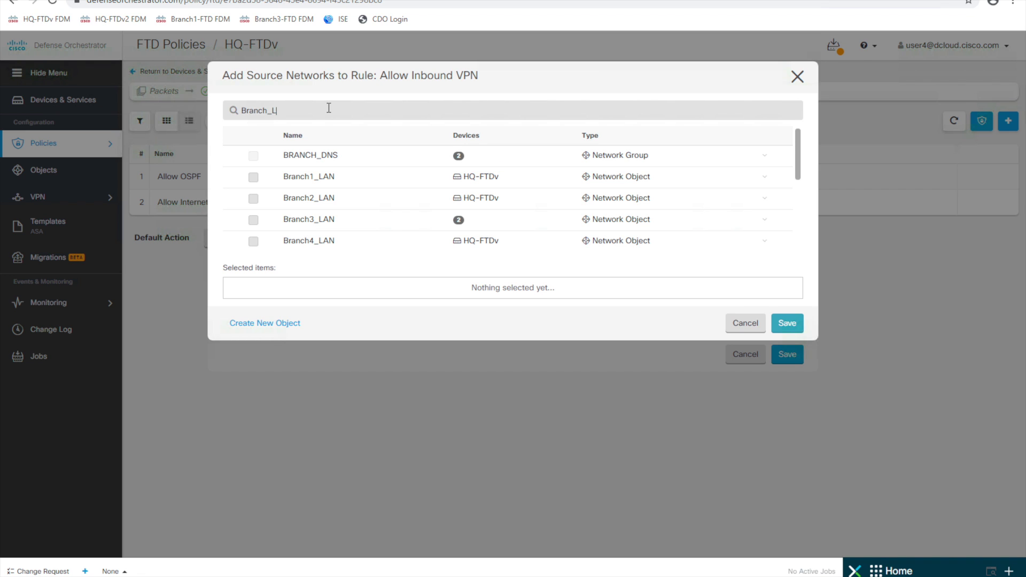
type("AN")
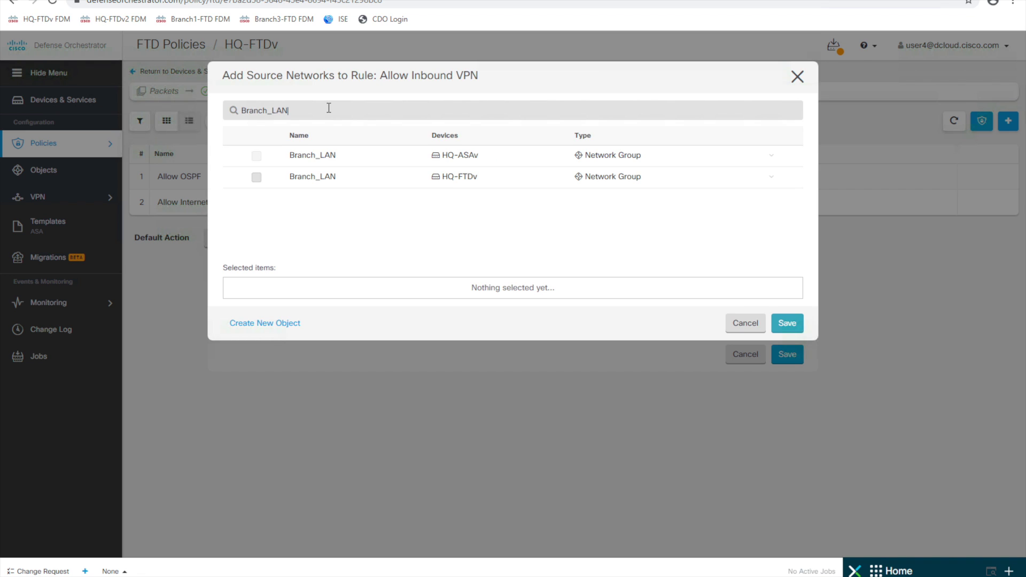
left_click(350, 184)
left_click(789, 339)
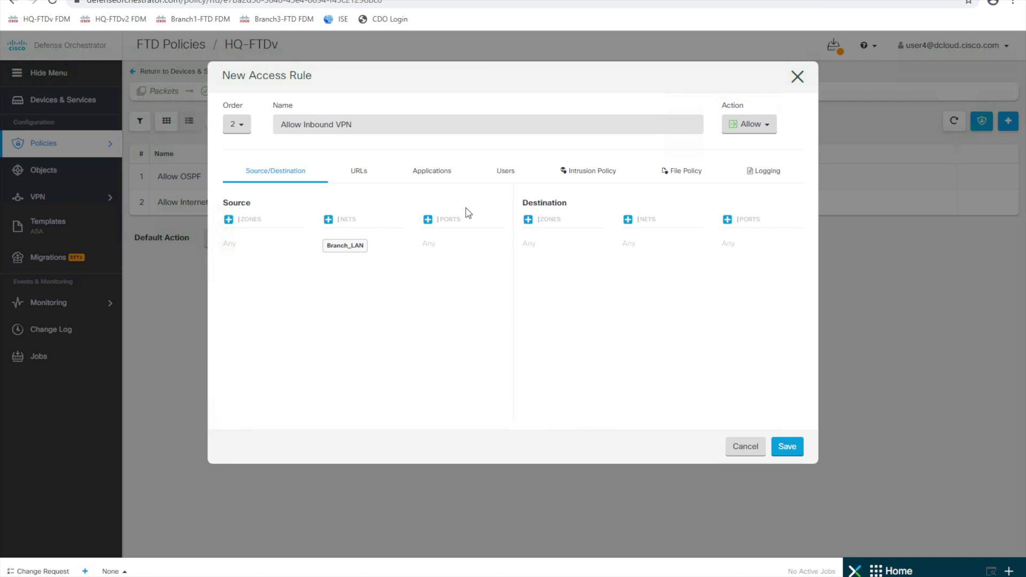
Add the HQ-LAN network group as the destination network of the Allow Inbound VPN rule
left_click(628, 220)
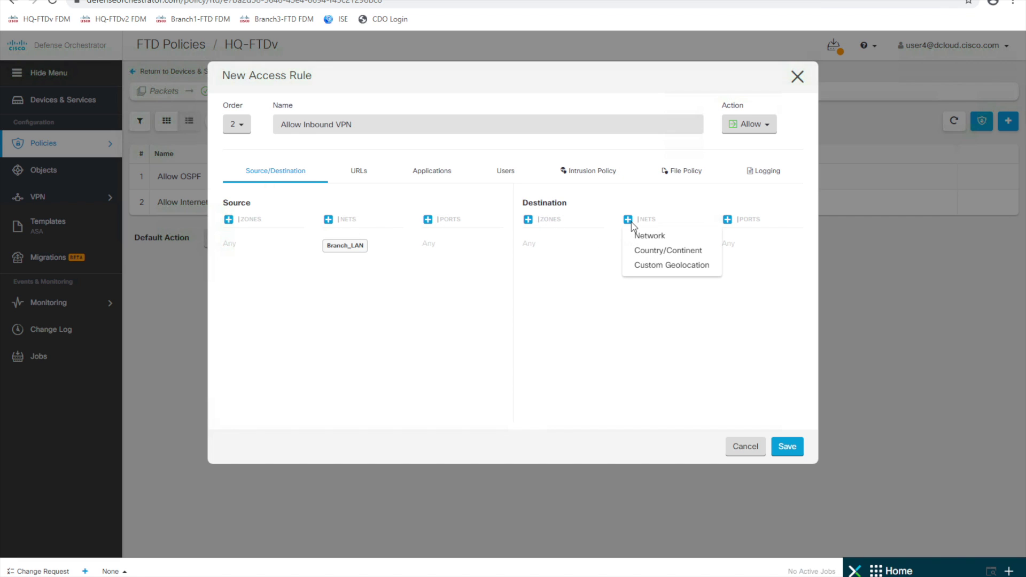
left_click(657, 243)
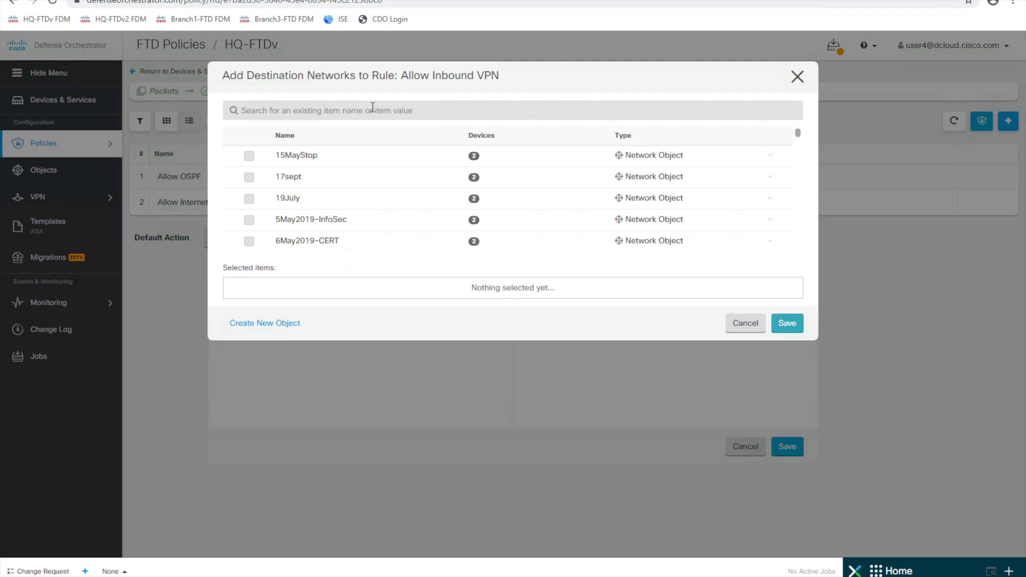
type("HQ-")
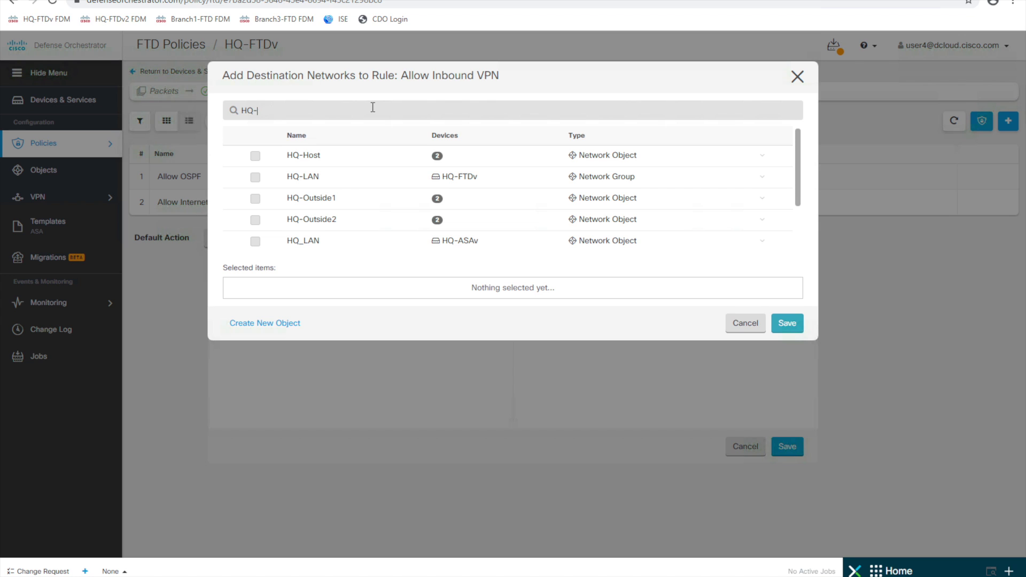
left_click(413, 178)
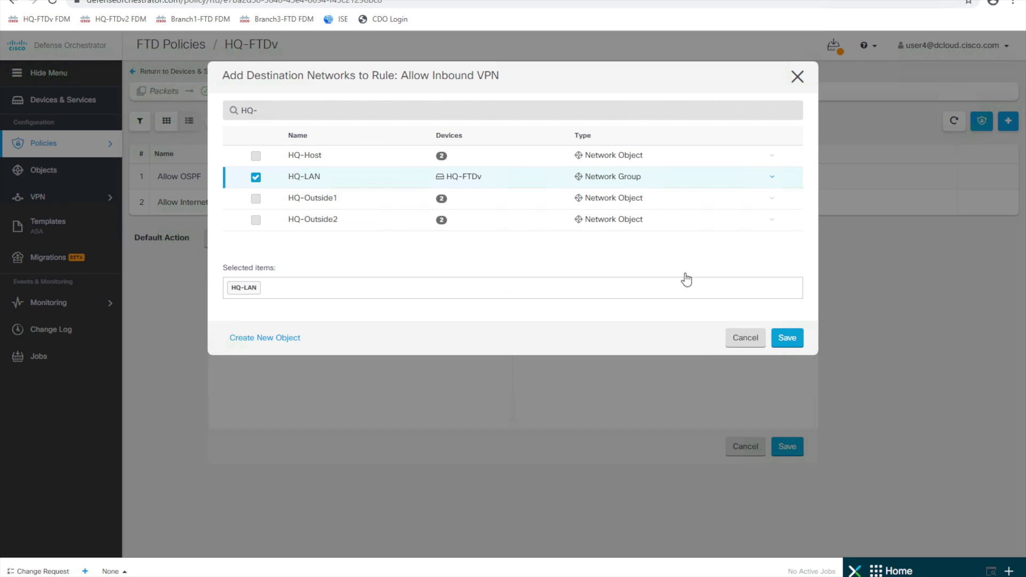
left_click(793, 342)
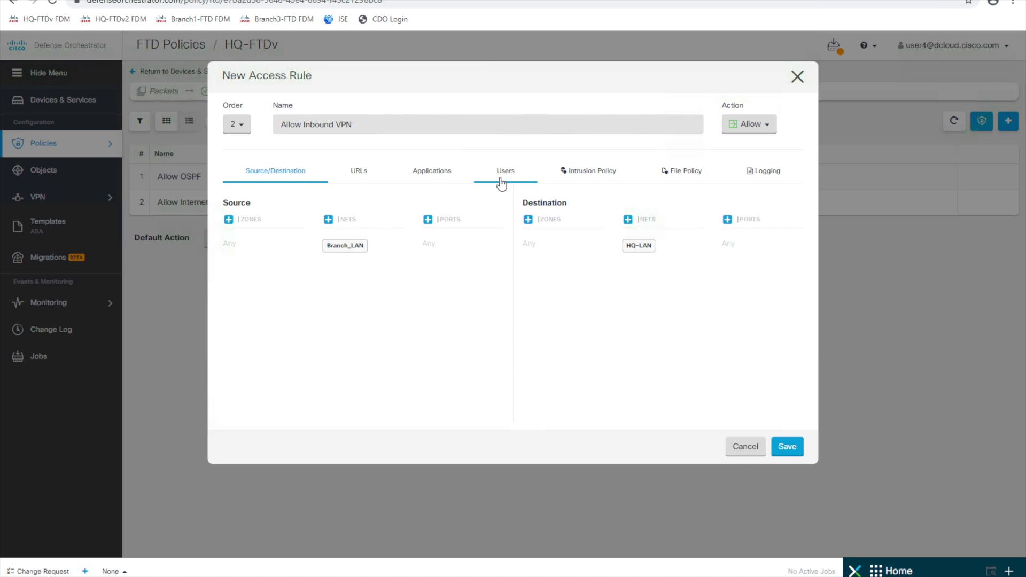
Set the rule's intrusion policy level to Balanced Security and Connectivity and its file policy to Block Malware All
left_click(593, 172)
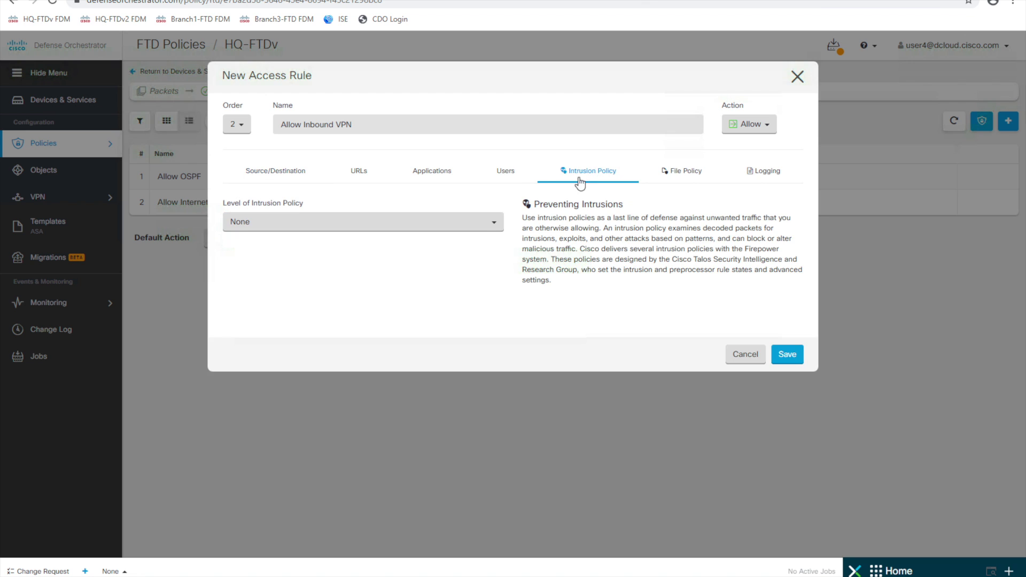
left_click(371, 222)
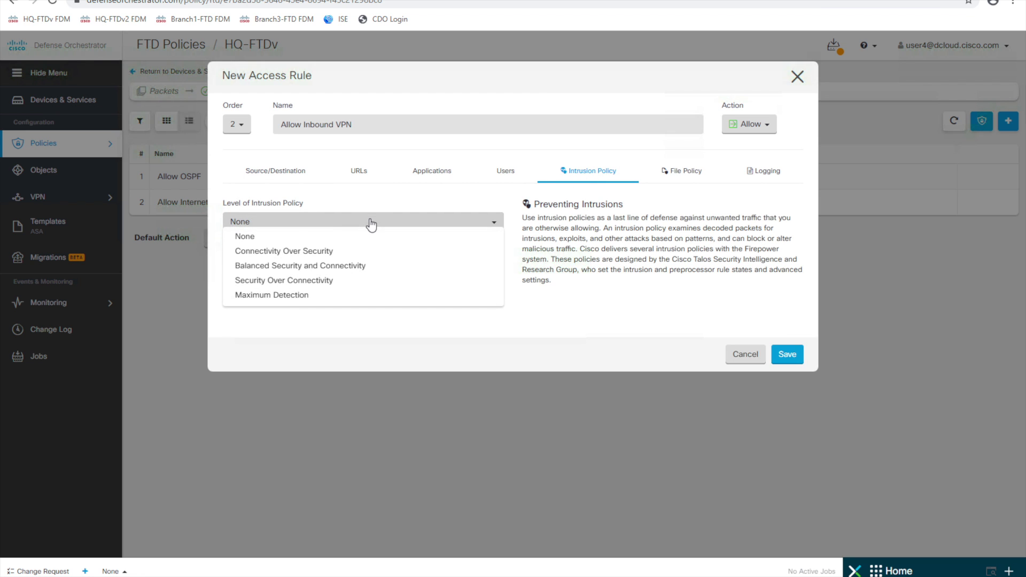
left_click(324, 266)
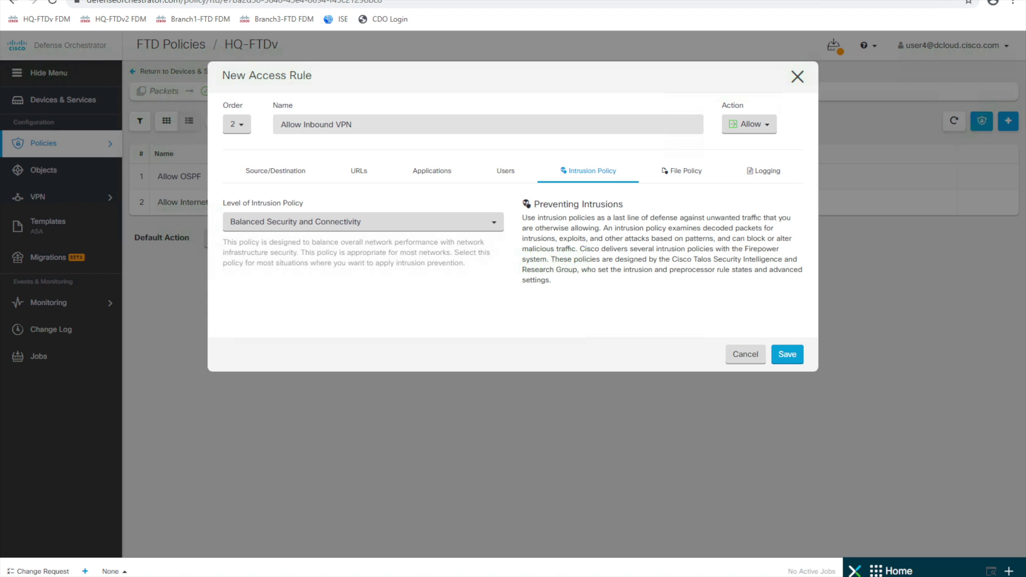
left_click(684, 175)
left_click(380, 224)
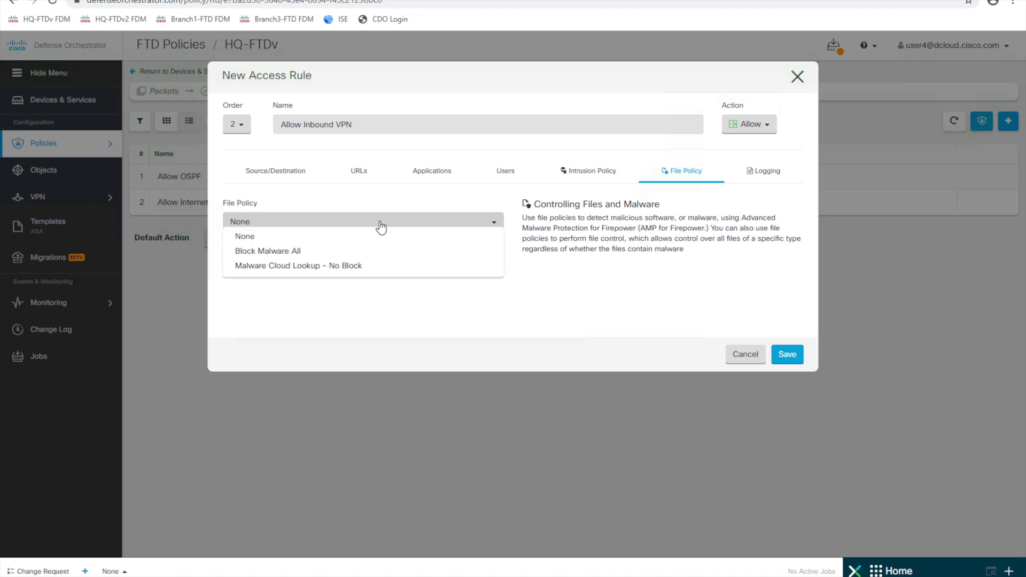
left_click(302, 252)
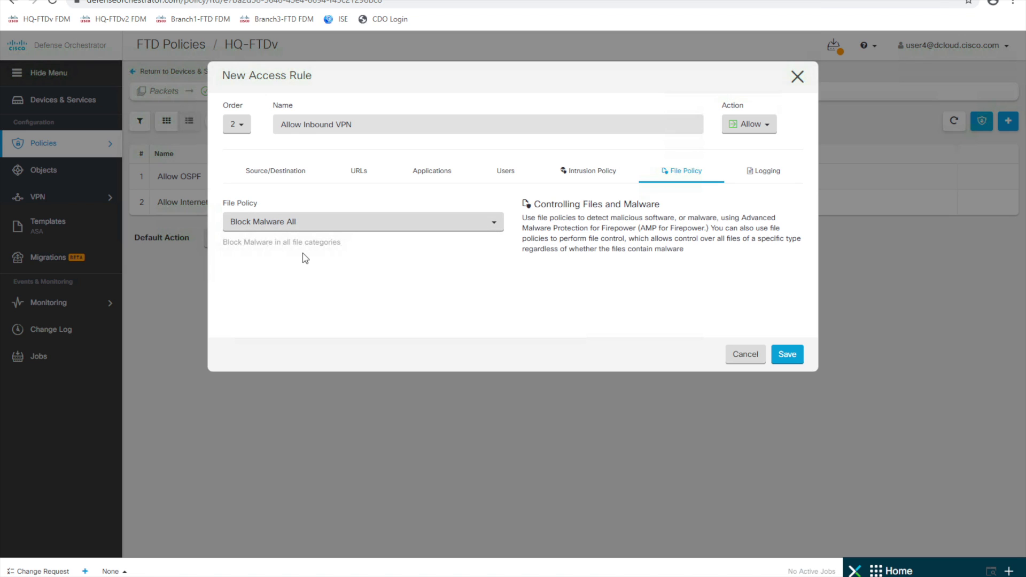
Enable Log Files for the rule's file events and save the Allow Inbound VPN rule
left_click(772, 173)
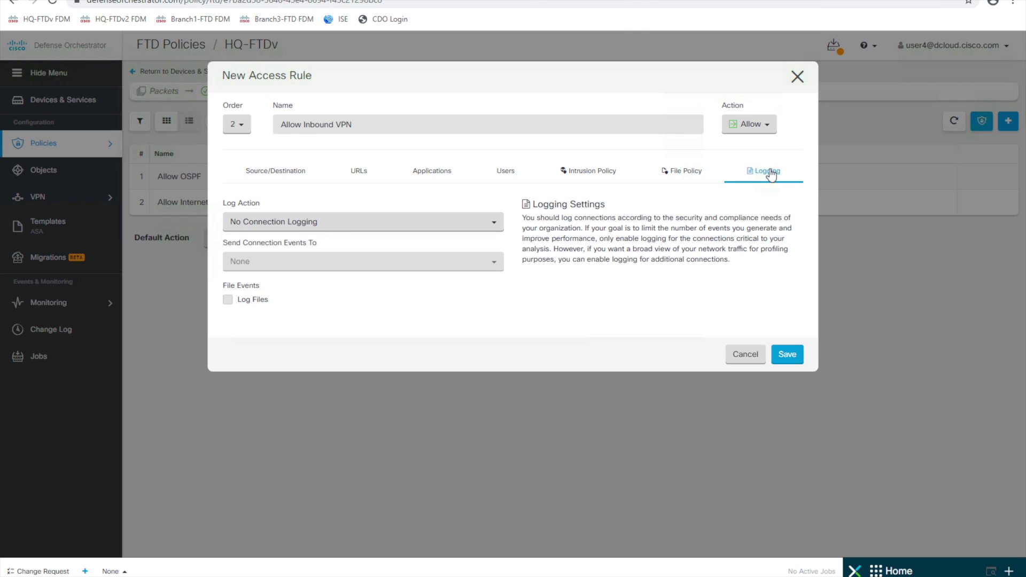
left_click(354, 227)
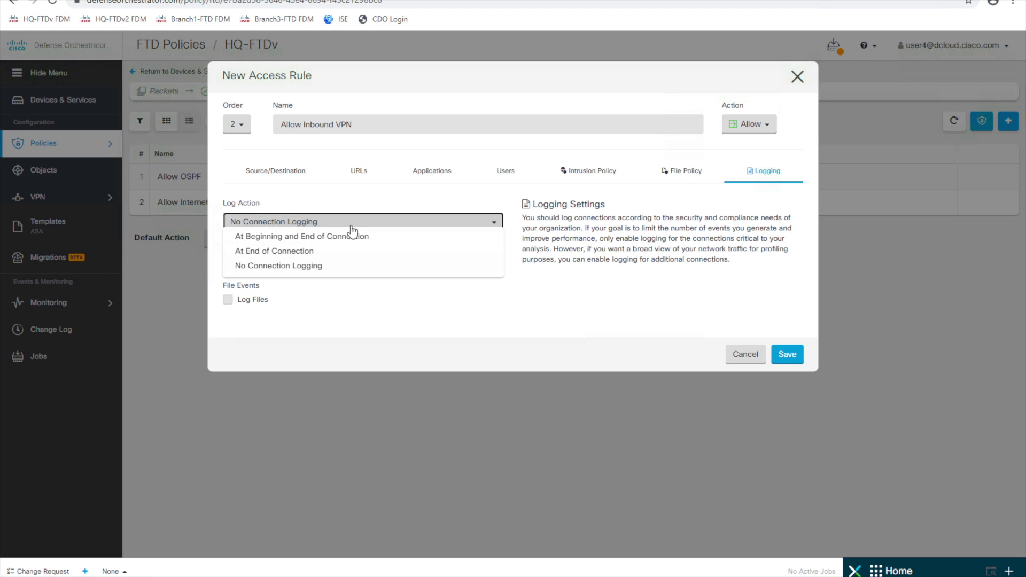
left_click(349, 227)
left_click(232, 302)
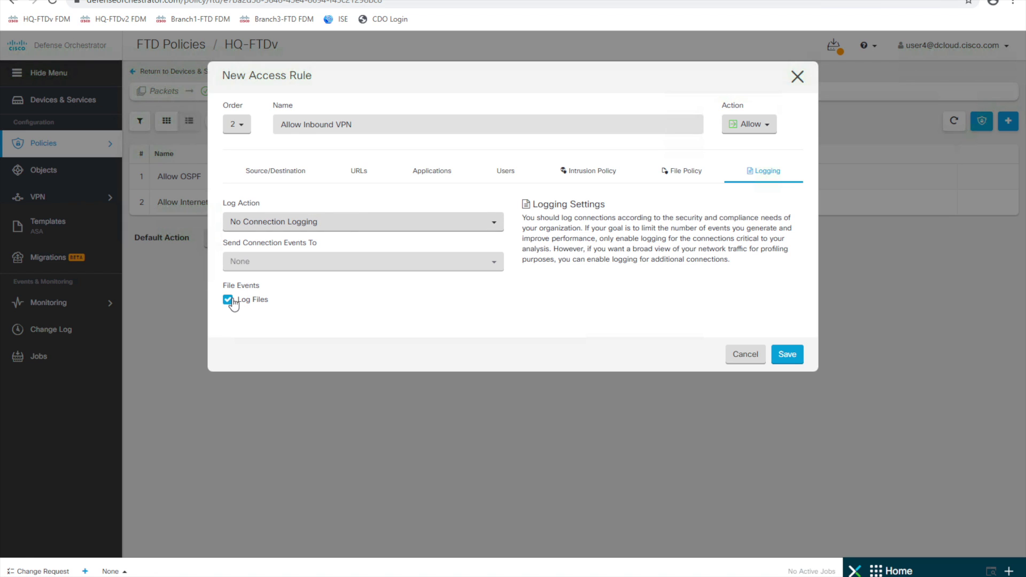
left_click(789, 357)
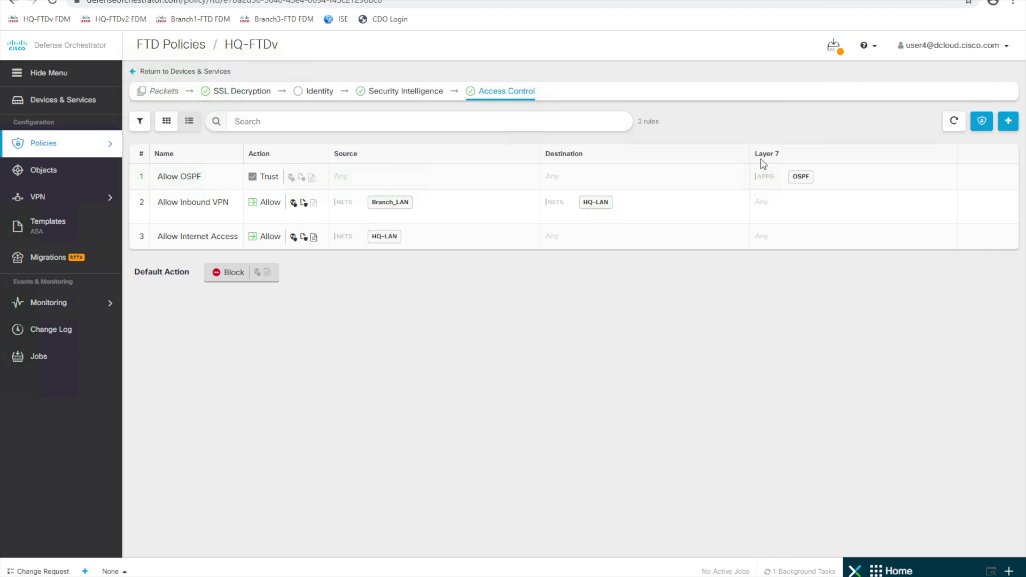
Create another access rule at order 3 named "Allow Outbound VPN" with the action set to Allow
left_click(1008, 121)
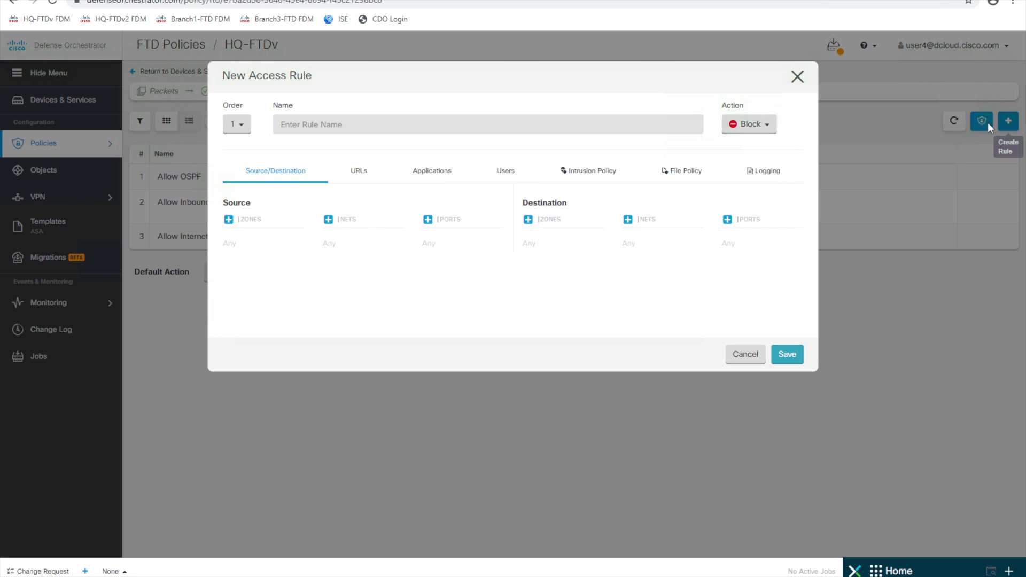
left_click(236, 124)
left_click(239, 183)
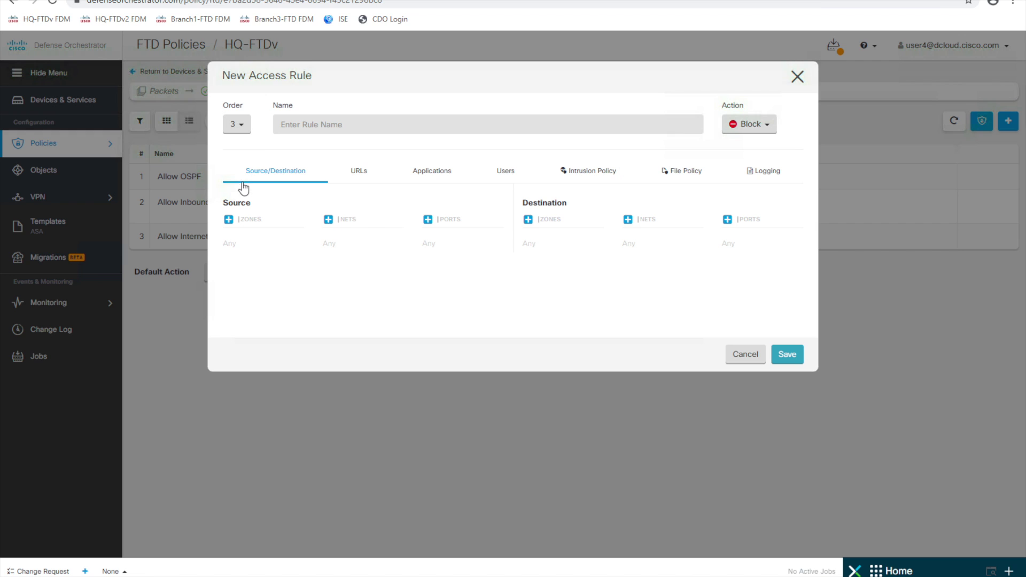
left_click(348, 123)
type("A")
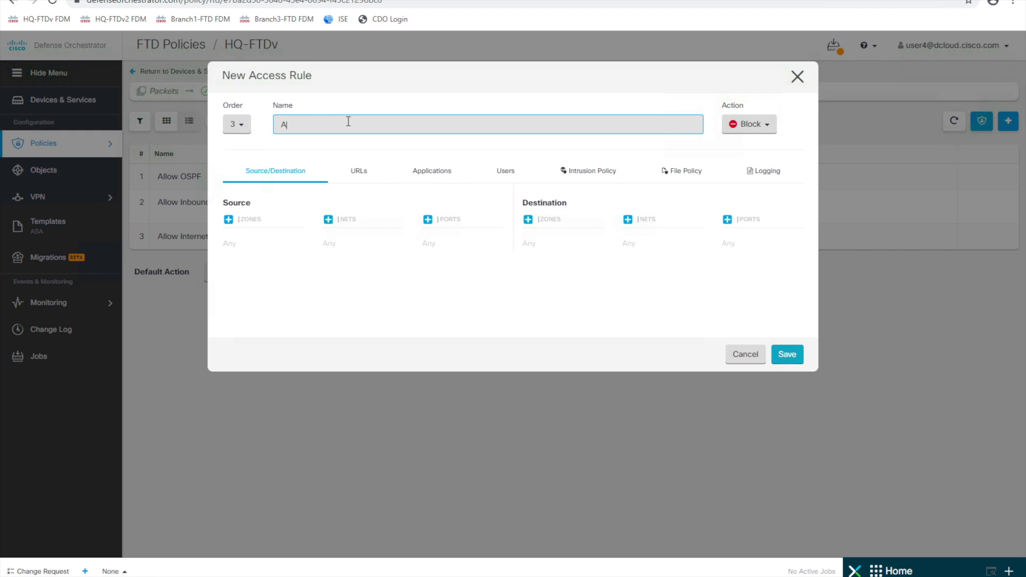
type("llow OUtbound VPN")
left_click(771, 134)
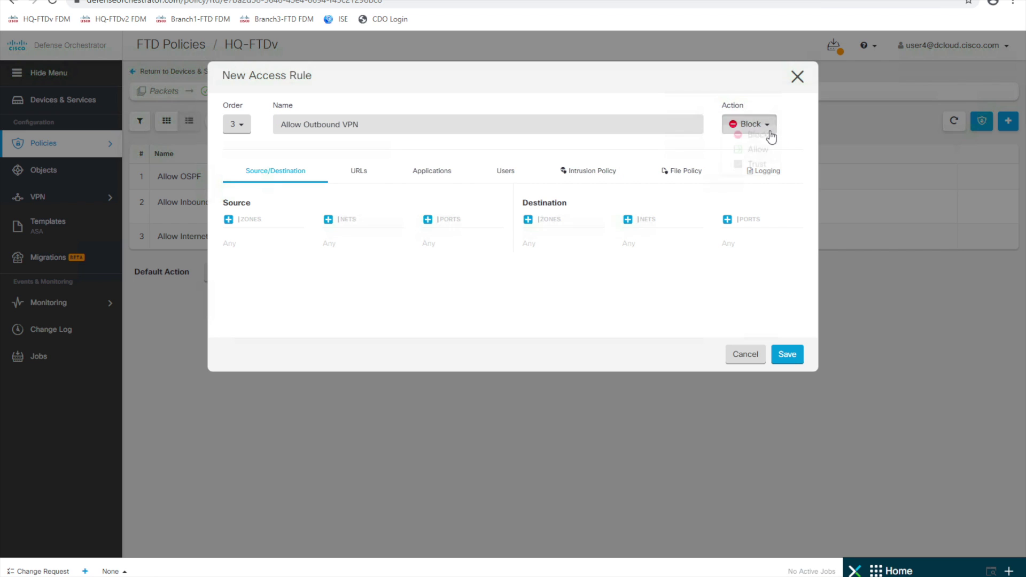
left_click(759, 153)
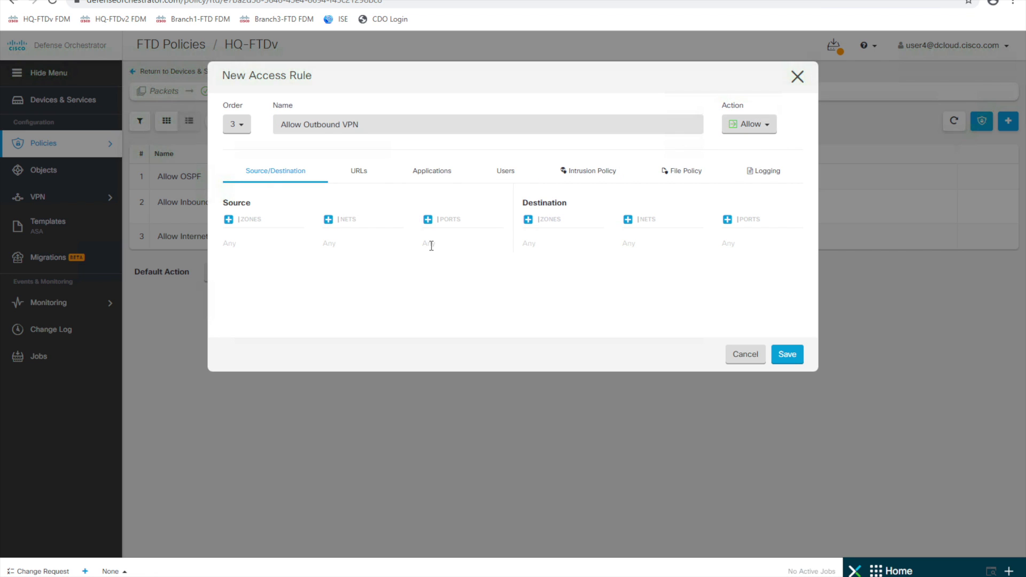
Add the HQ-LAN network group as the source network of the Allow Outbound VPN rule
left_click(329, 220)
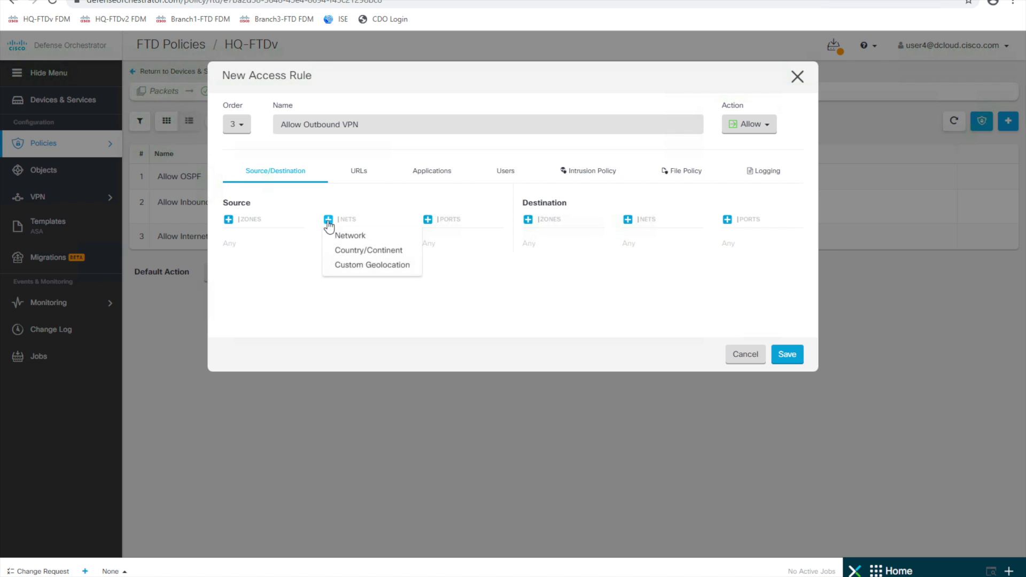
left_click(350, 237)
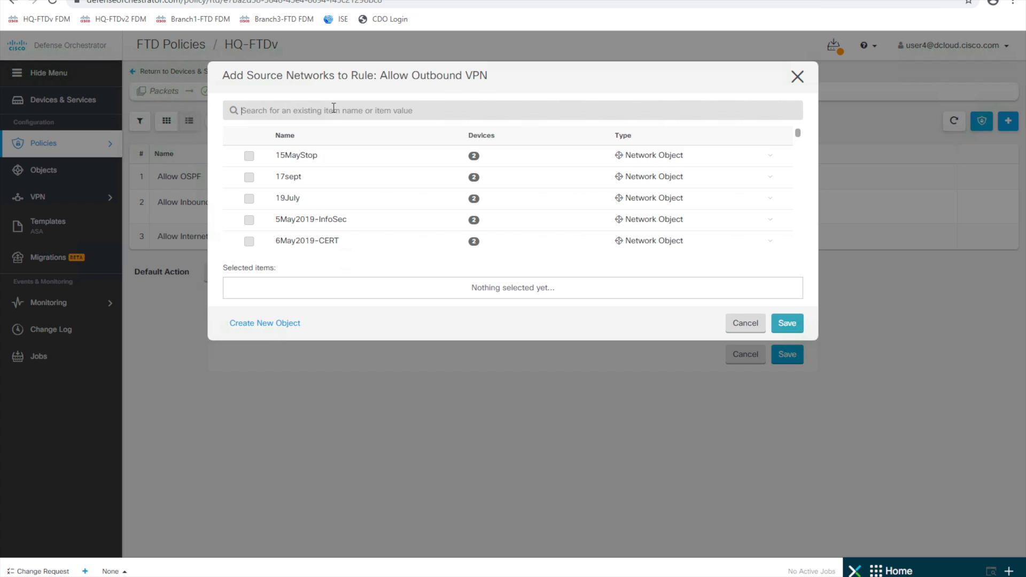
type("HQ-LAN")
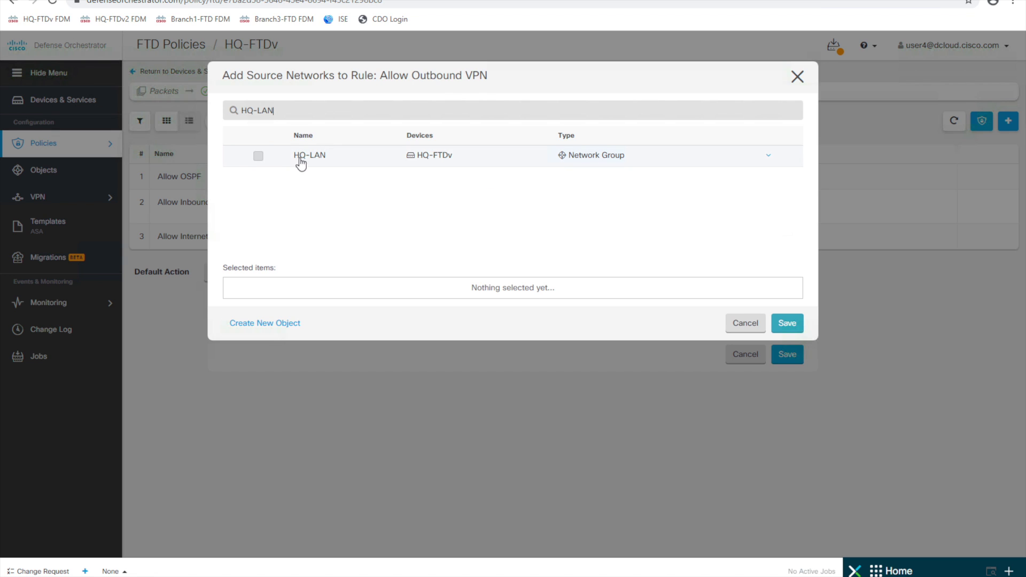
left_click(298, 161)
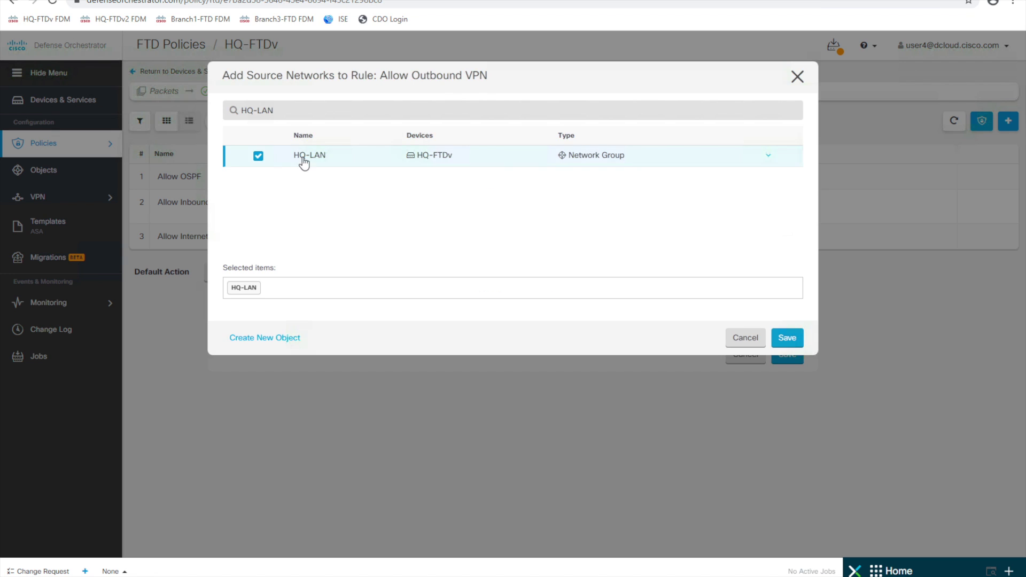
left_click(786, 338)
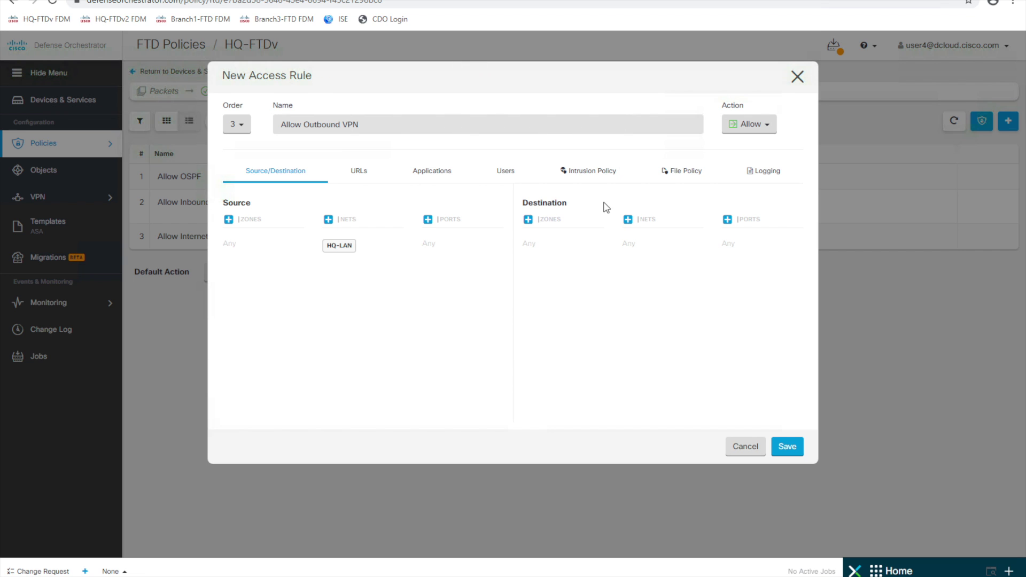
Add the HQ-FTDv Branch_LAN network group as the destination network of the Allow Outbound VPN rule and save the rule
left_click(629, 220)
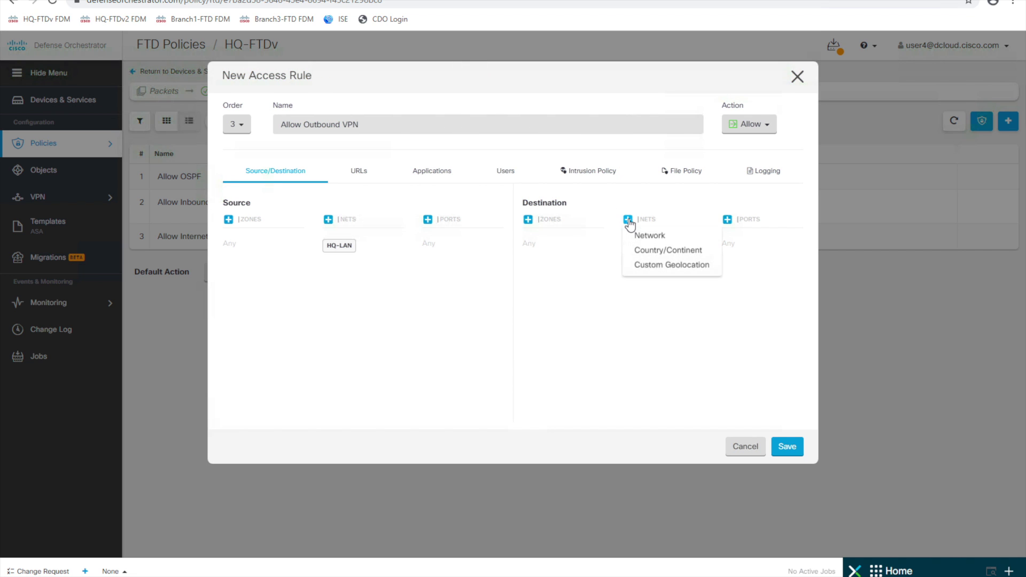
left_click(644, 236)
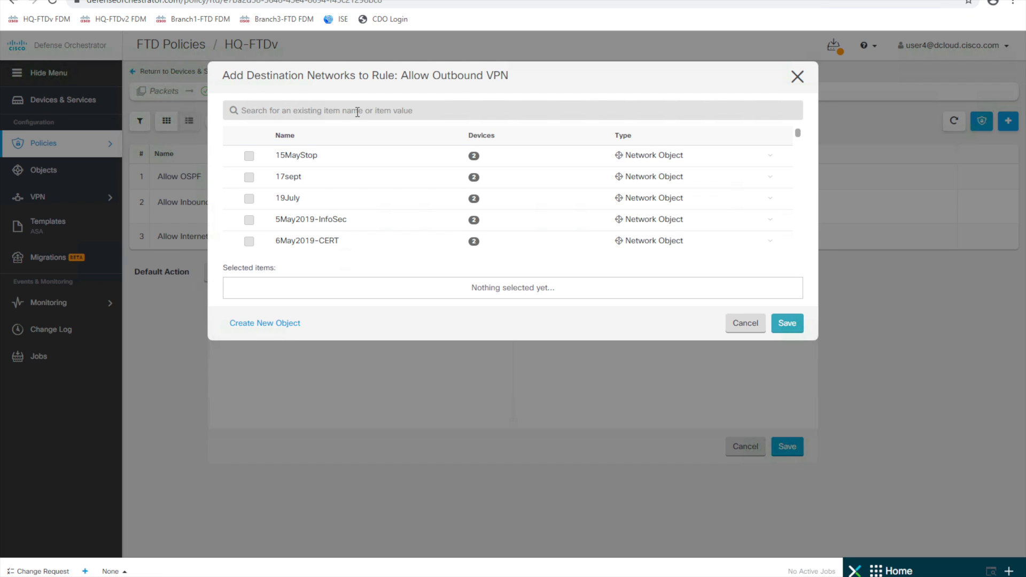
type("Branch_L")
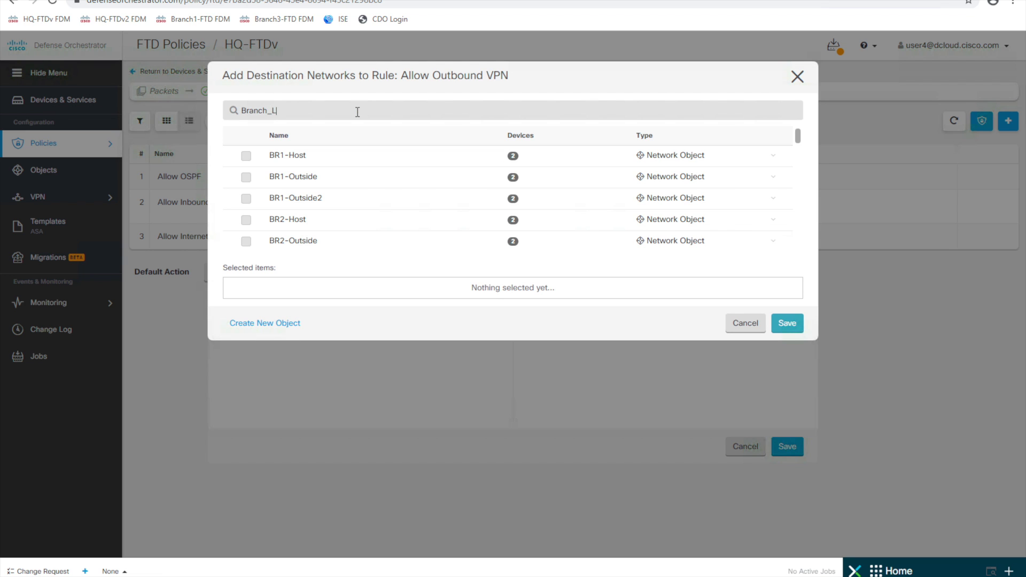
type("AN")
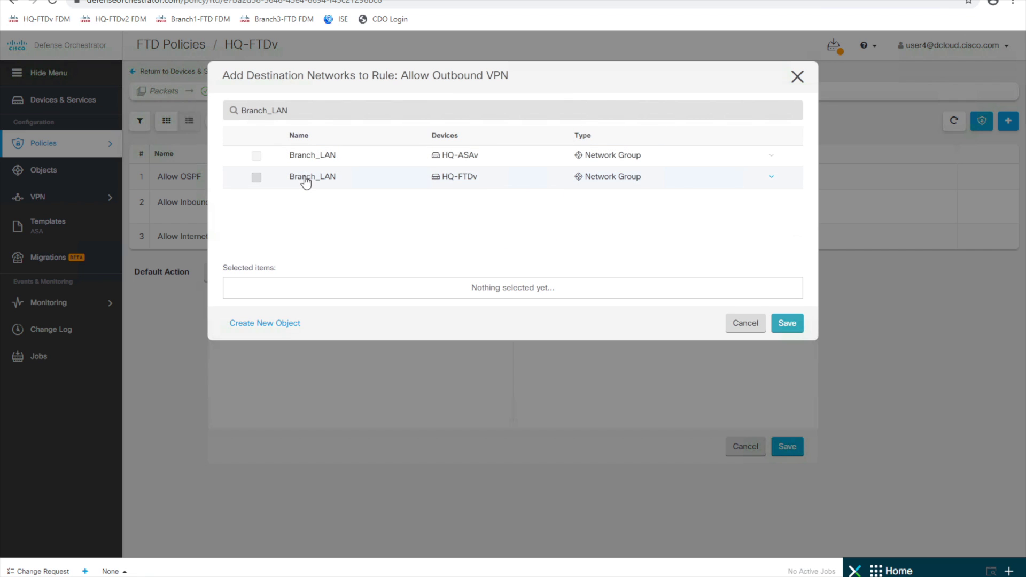
left_click(306, 182)
left_click(788, 325)
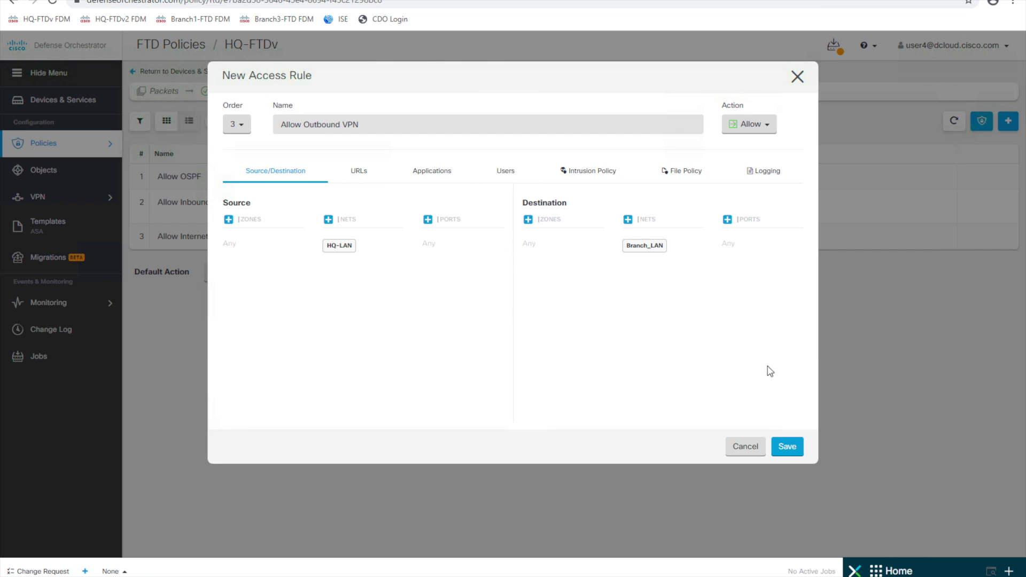
left_click(788, 447)
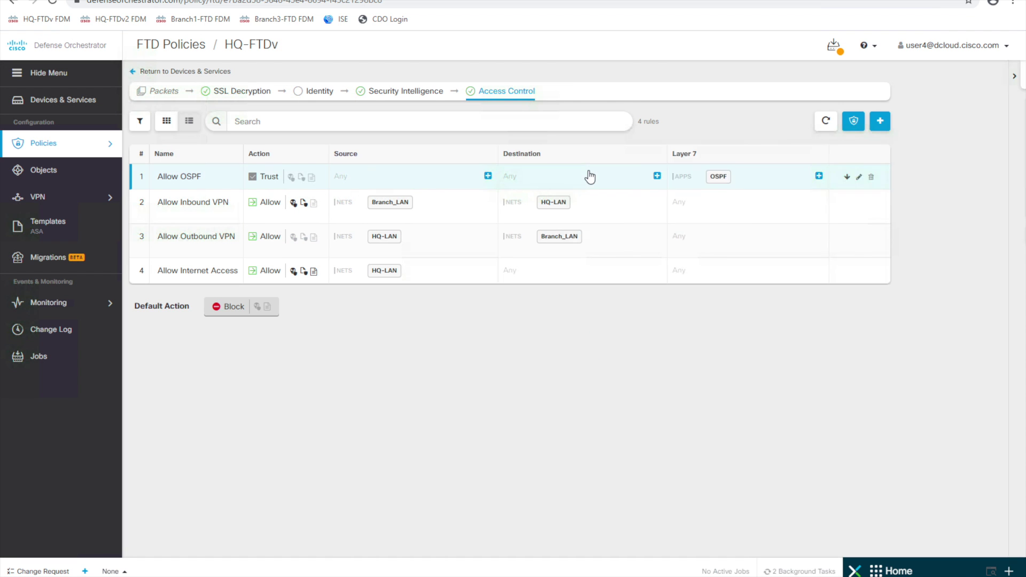
Edit the Allow Outbound VPN rule to use the Balanced Security and Connectivity intrusion policy and the Block Malware All file policy
left_click(588, 176)
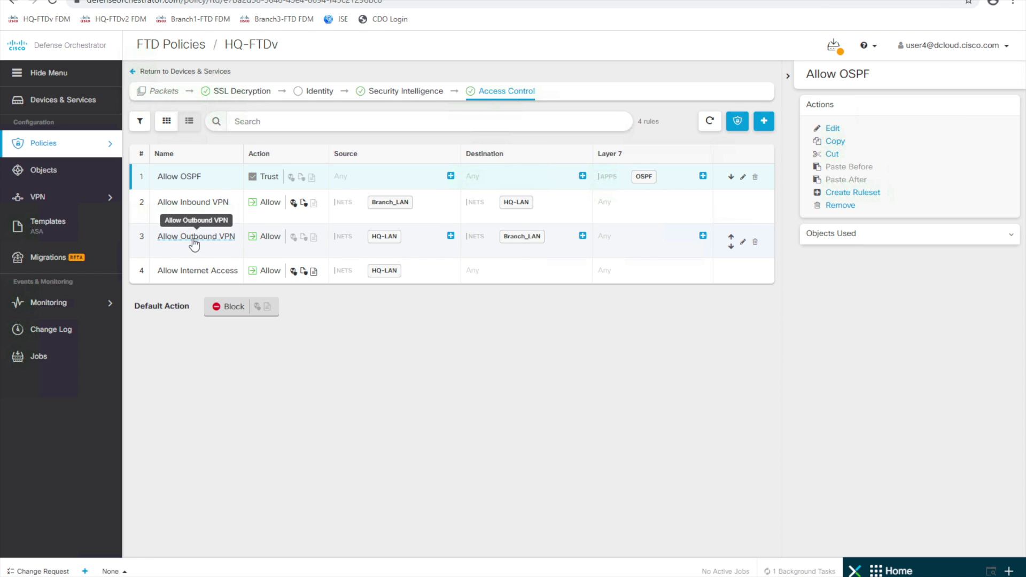
left_click(194, 241)
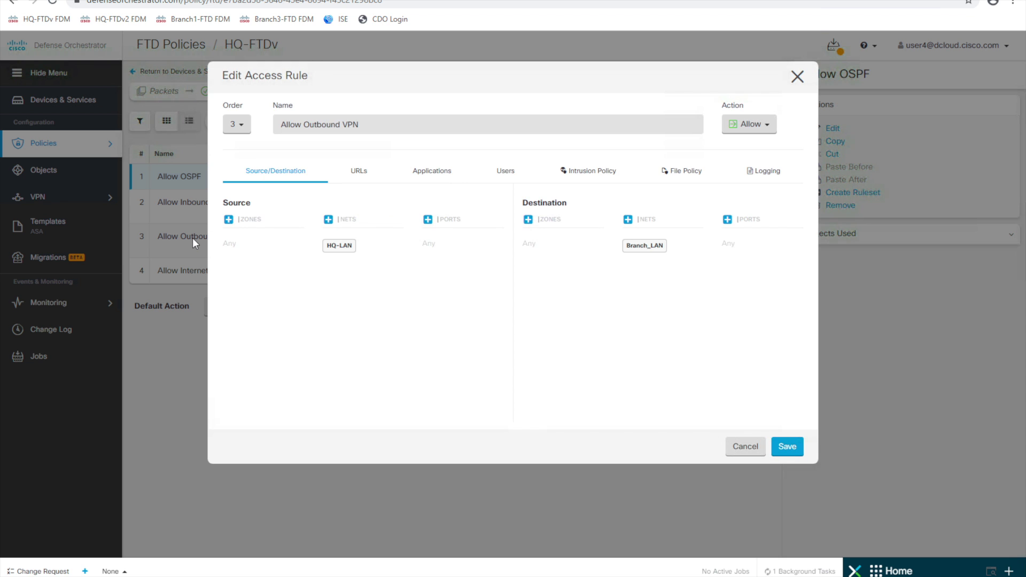
left_click(582, 179)
left_click(444, 227)
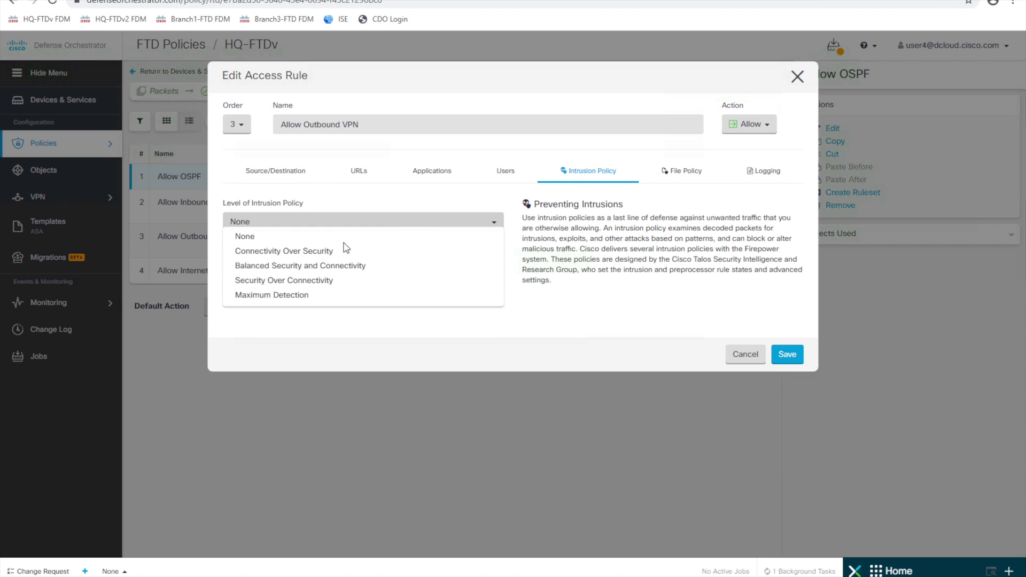
left_click(332, 266)
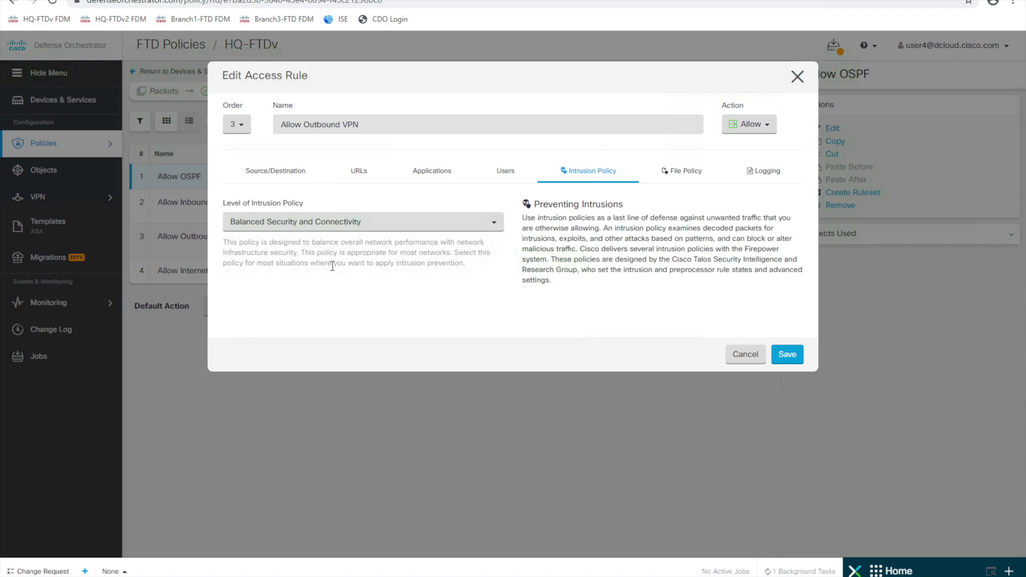
left_click(671, 172)
left_click(471, 222)
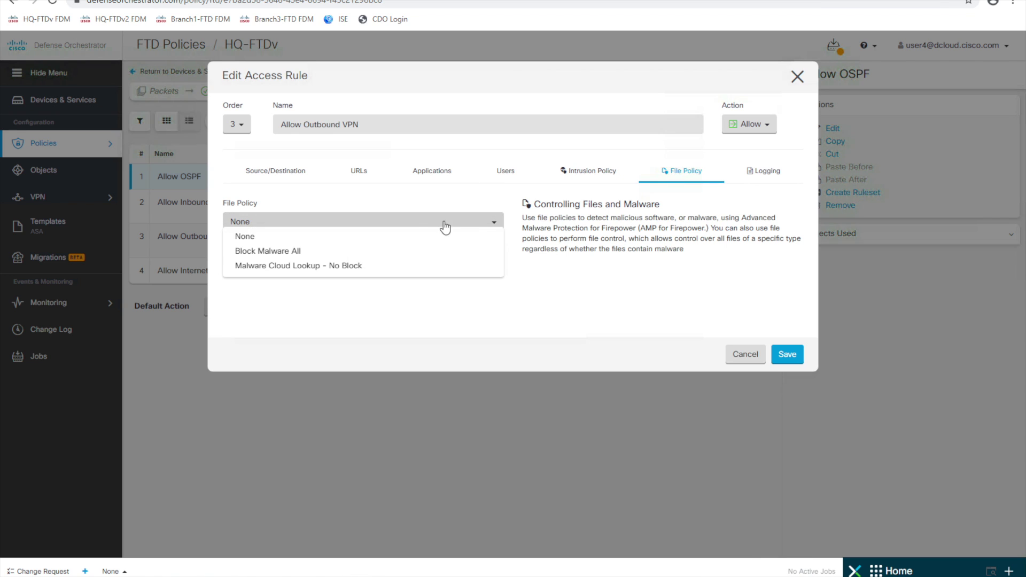
left_click(347, 251)
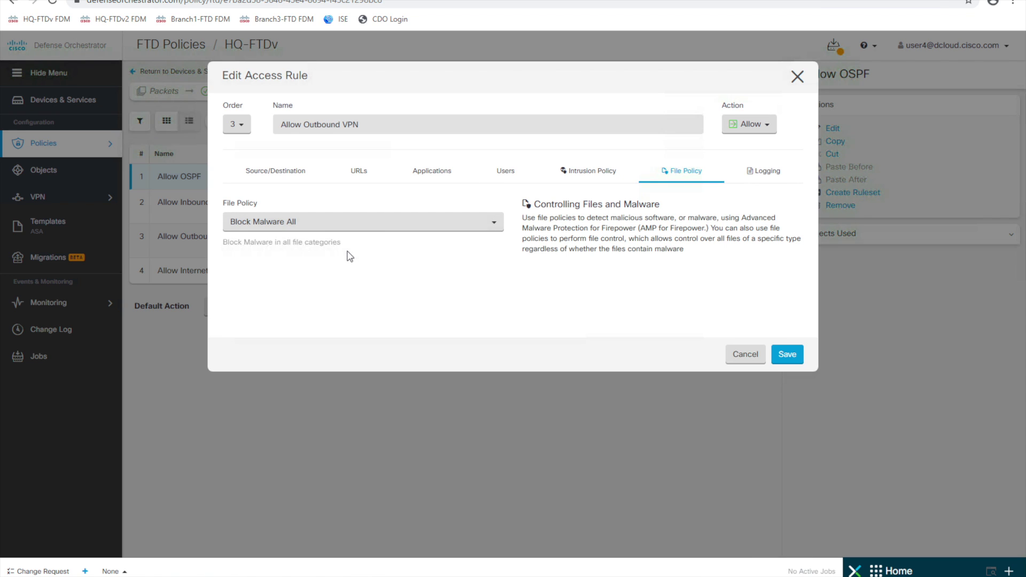
Enable Log Files for the Allow Outbound VPN rule's file events and save the edited rule
left_click(763, 182)
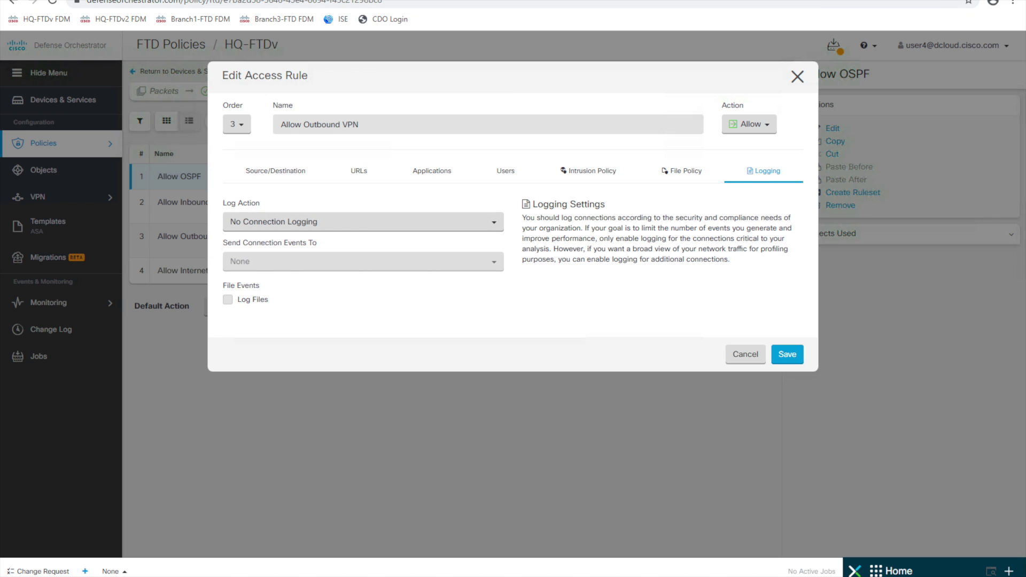
left_click(228, 300)
left_click(785, 356)
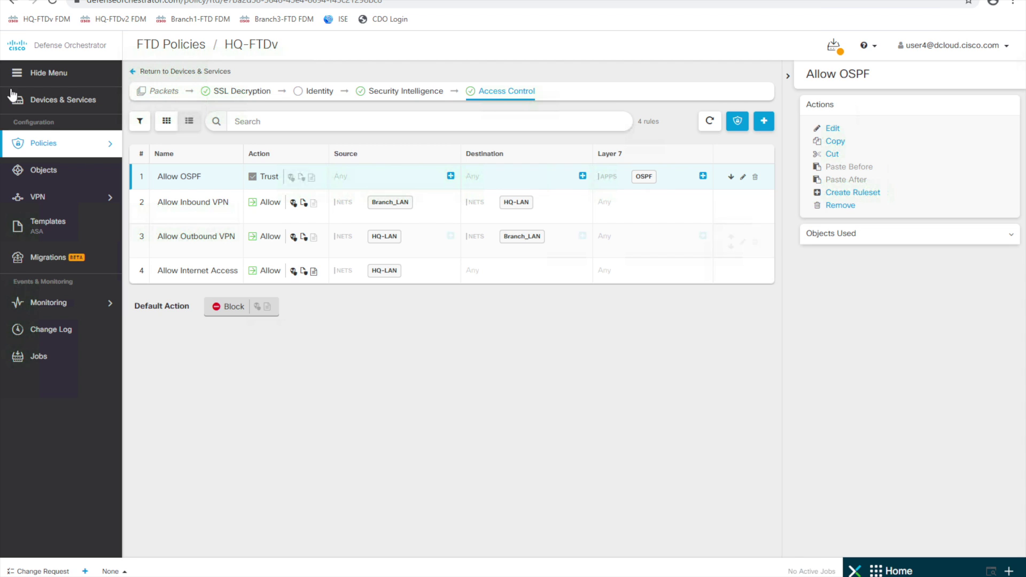
Open the NAT rules of the HQ-FTDv device and start a new Twice NAT rule of type Static
left_click(62, 106)
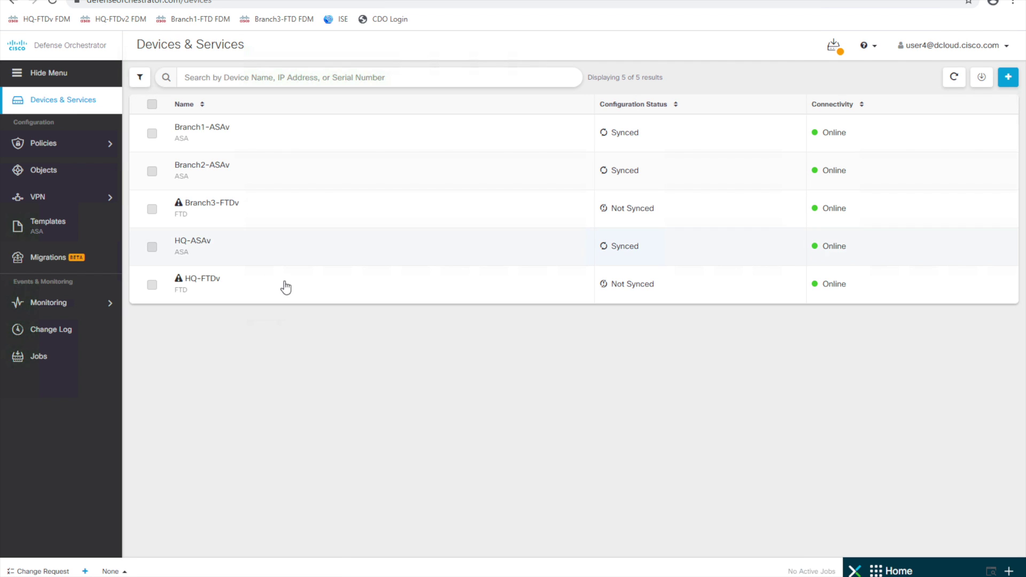
left_click(286, 289)
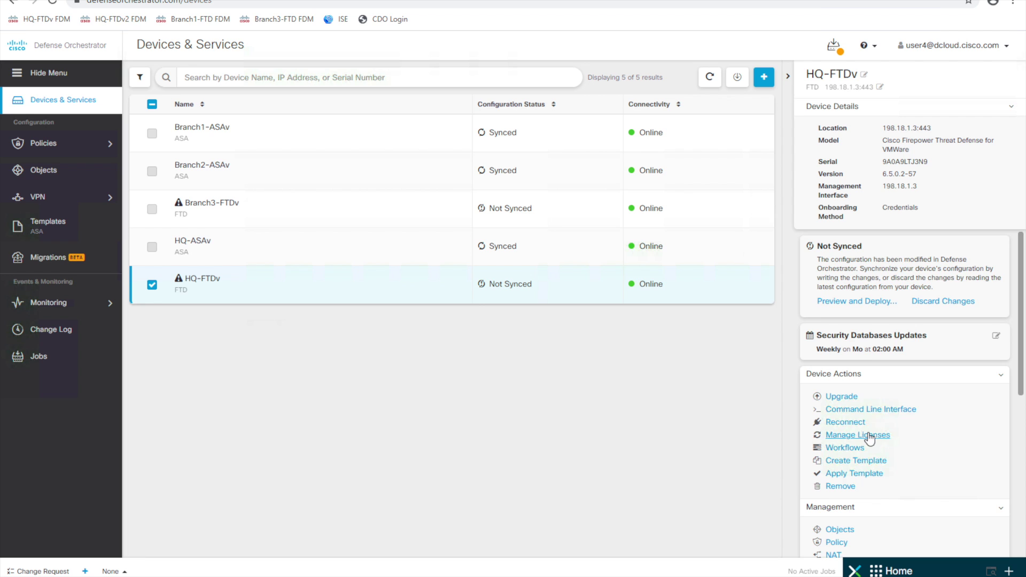
scroll(870, 437, "down", 5)
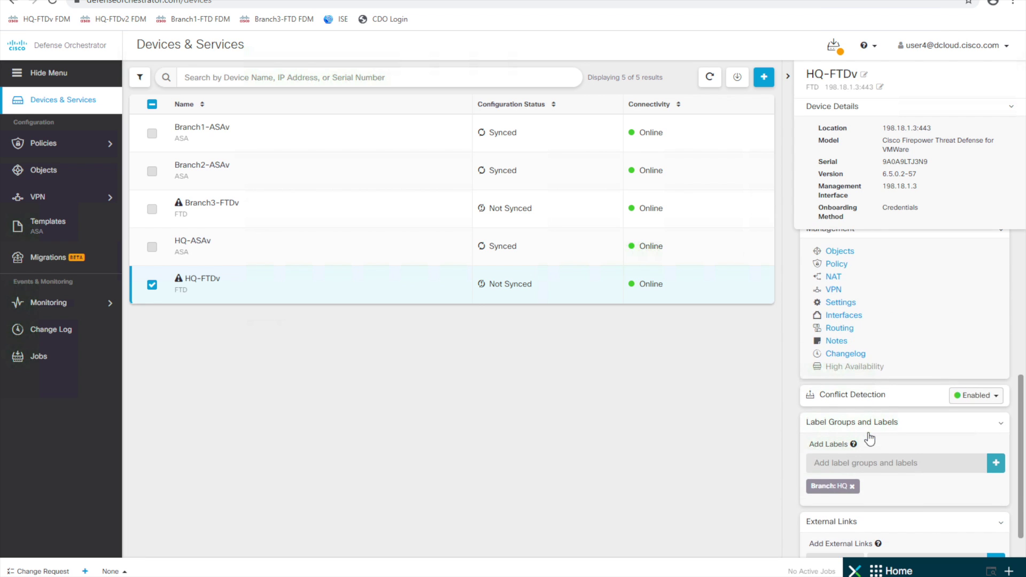
left_click(835, 277)
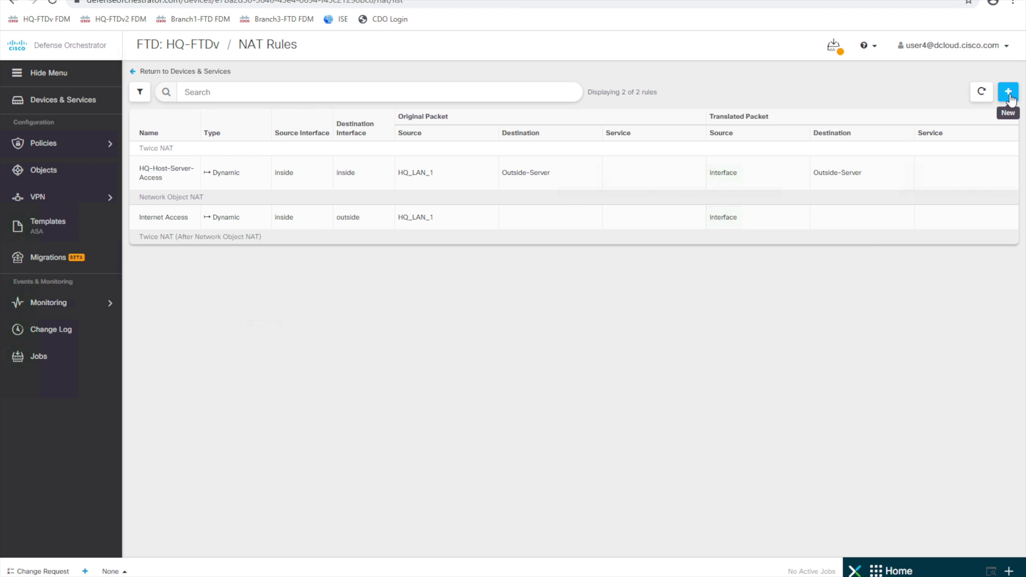
left_click(1010, 96)
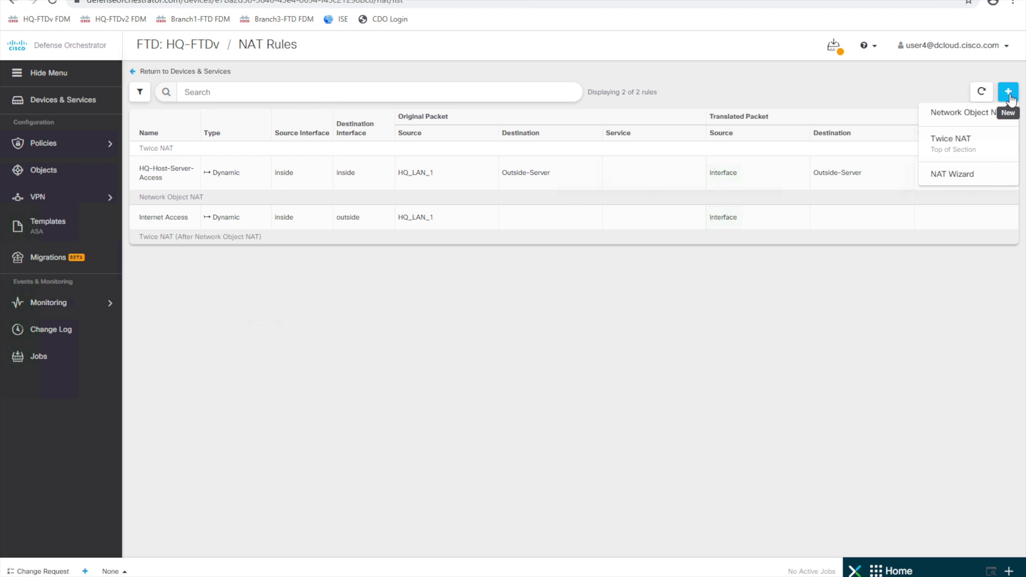
left_click(963, 150)
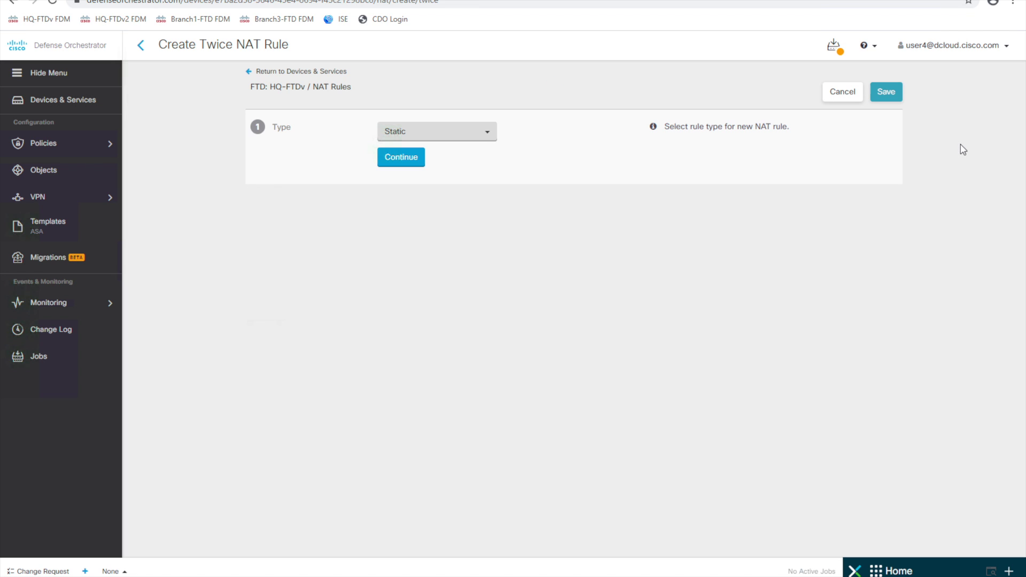
left_click(413, 164)
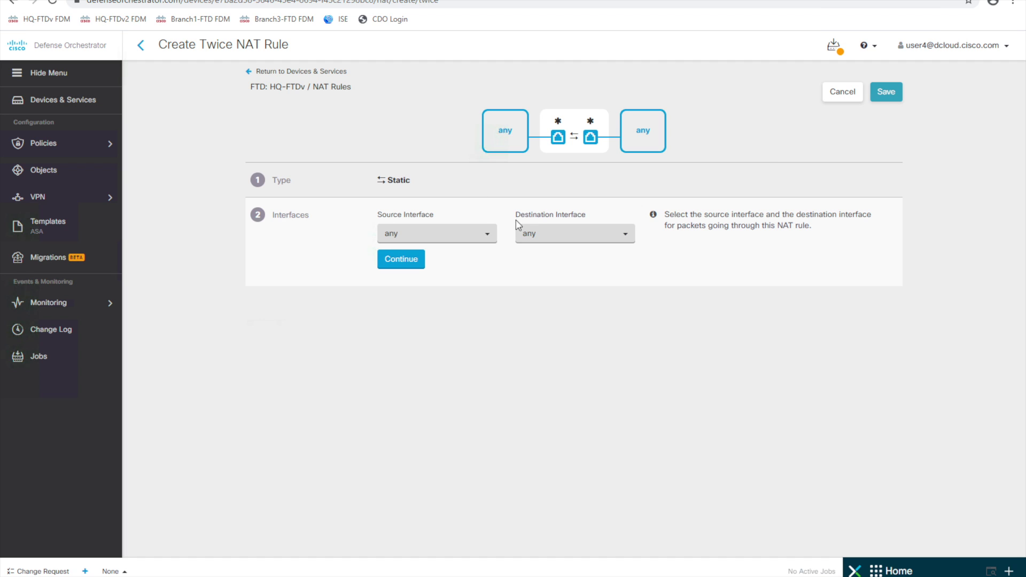
Set the NAT rule's source interface to inside and its destination interface to outside, and continue to the packet settings
left_click(475, 236)
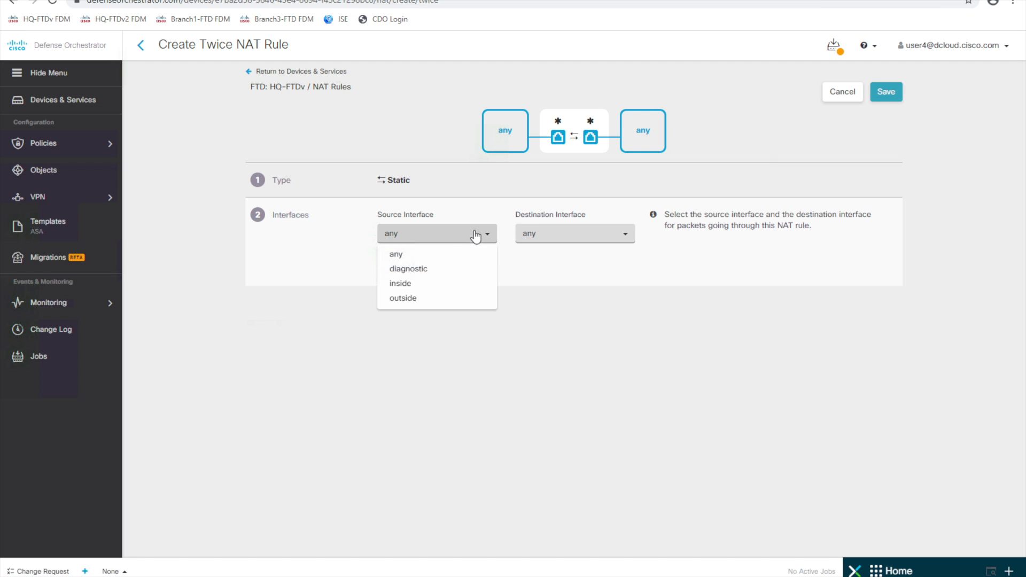
left_click(418, 289)
left_click(607, 238)
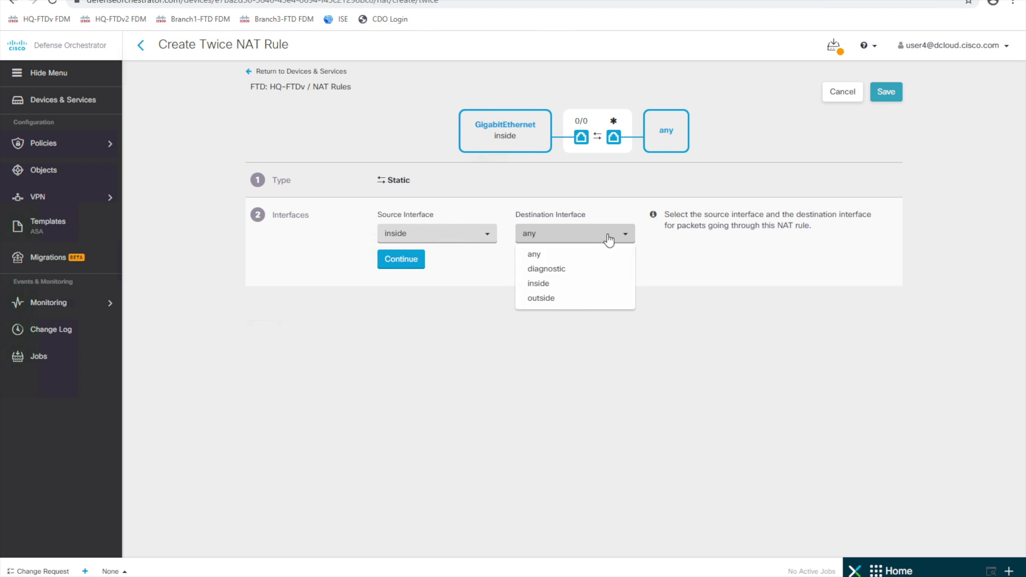
left_click(550, 298)
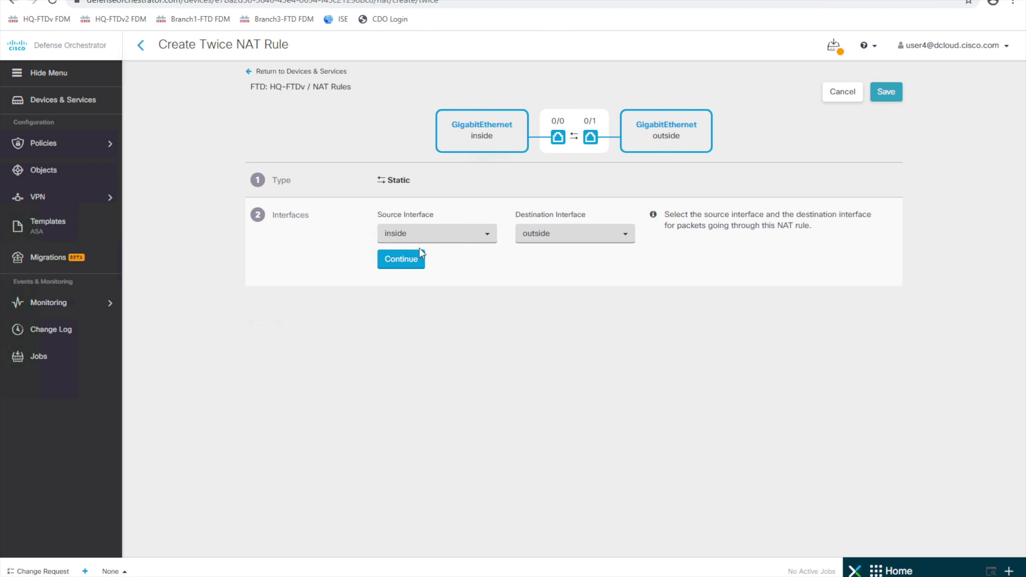
left_click(400, 262)
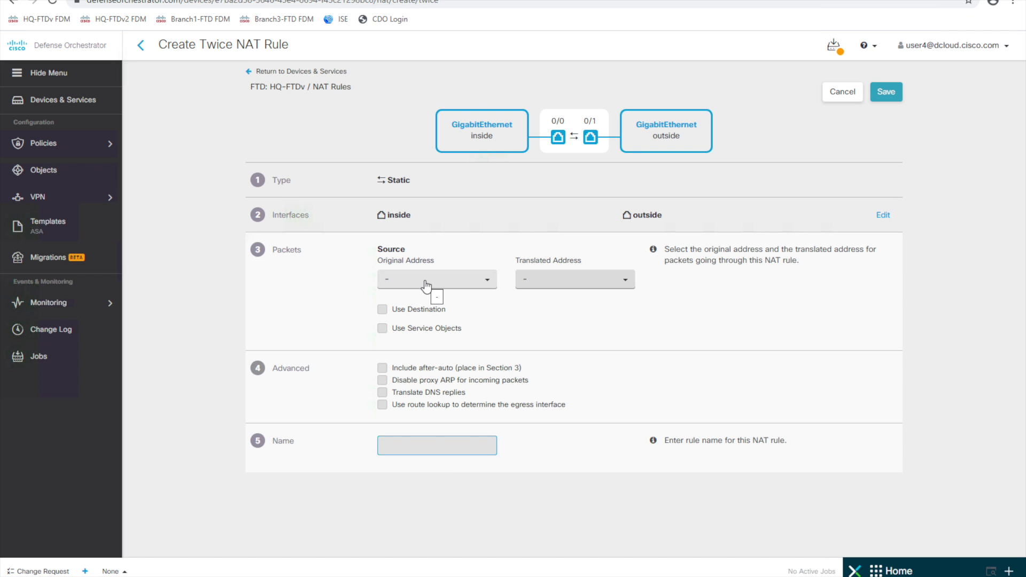
Choose the HQ-LAN network group as the source's original address in the Twice NAT rule
left_click(427, 284)
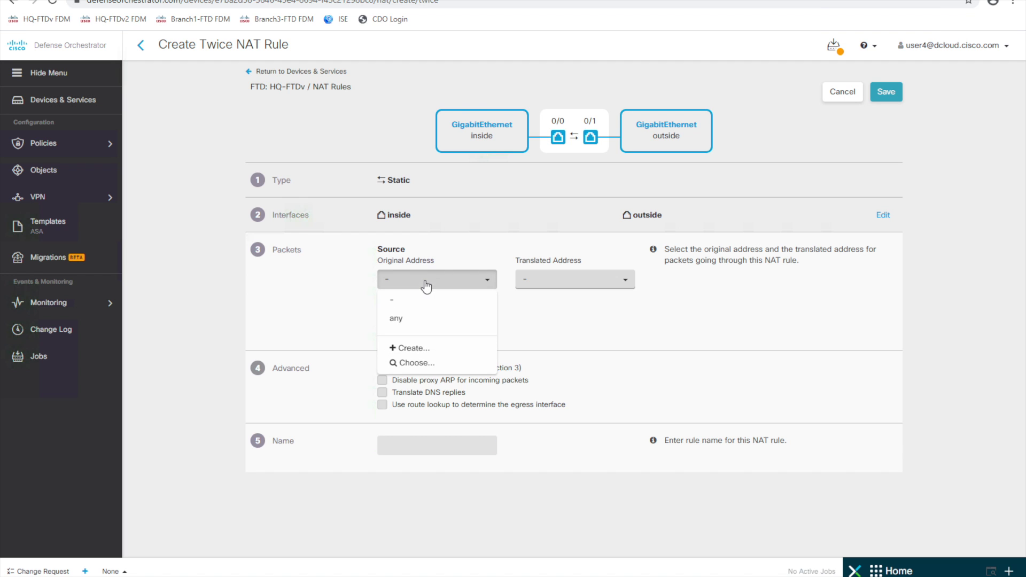
left_click(416, 364)
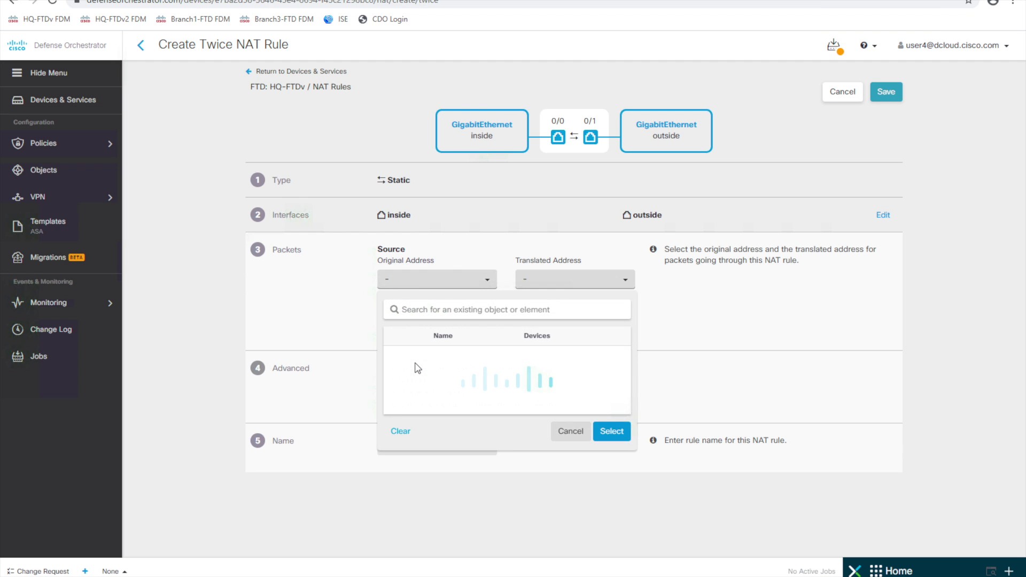
left_click(441, 309)
type("HQ_L")
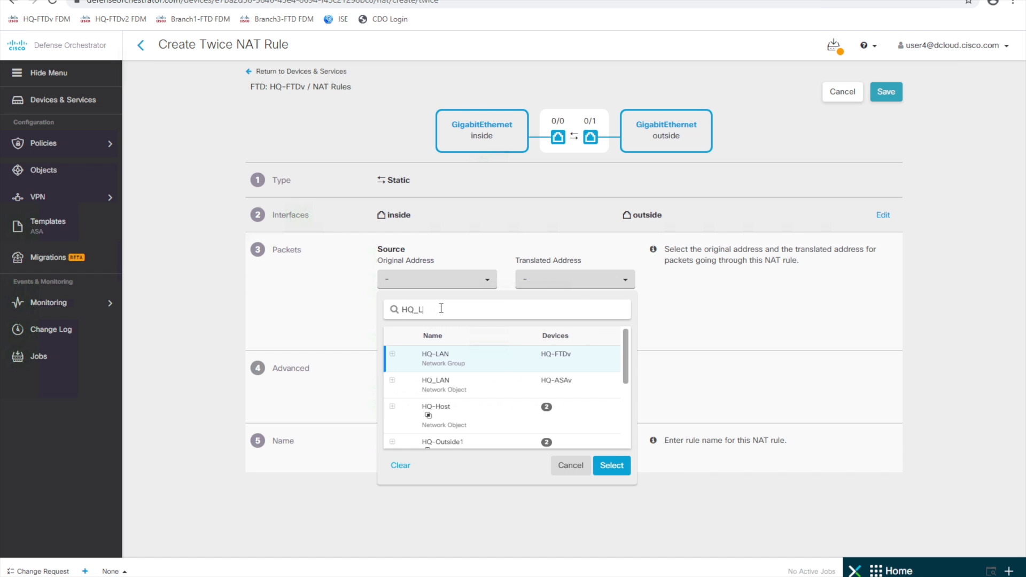
type("LAN")
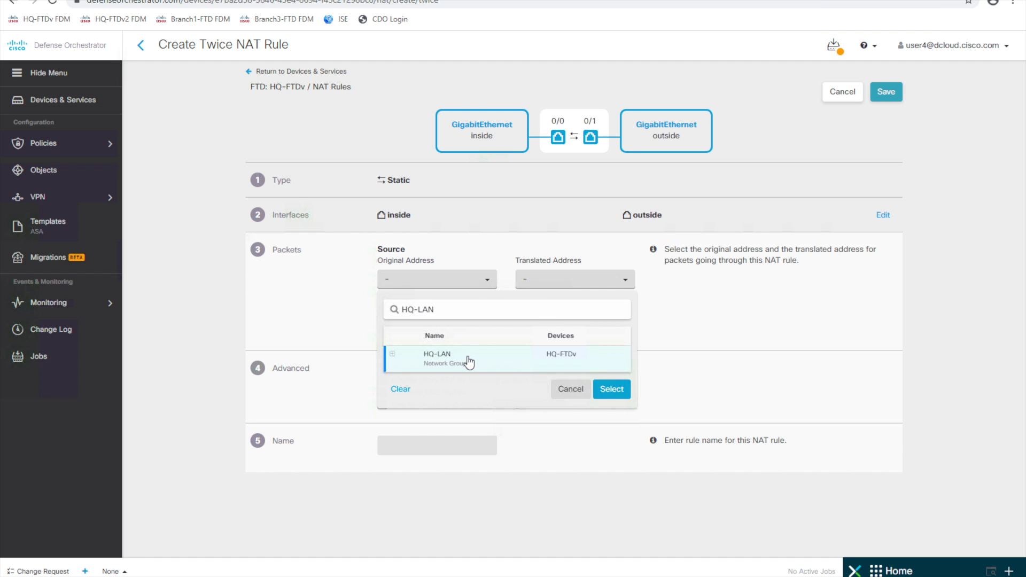
left_click(615, 390)
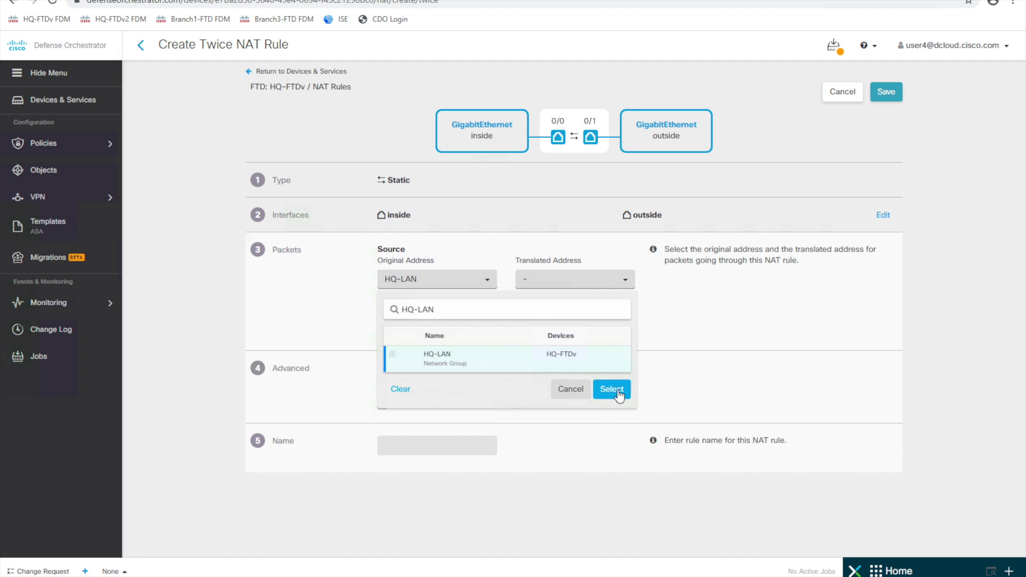
Choose the HQ-LAN network group as the source's translated address in the Twice NAT rule
left_click(592, 285)
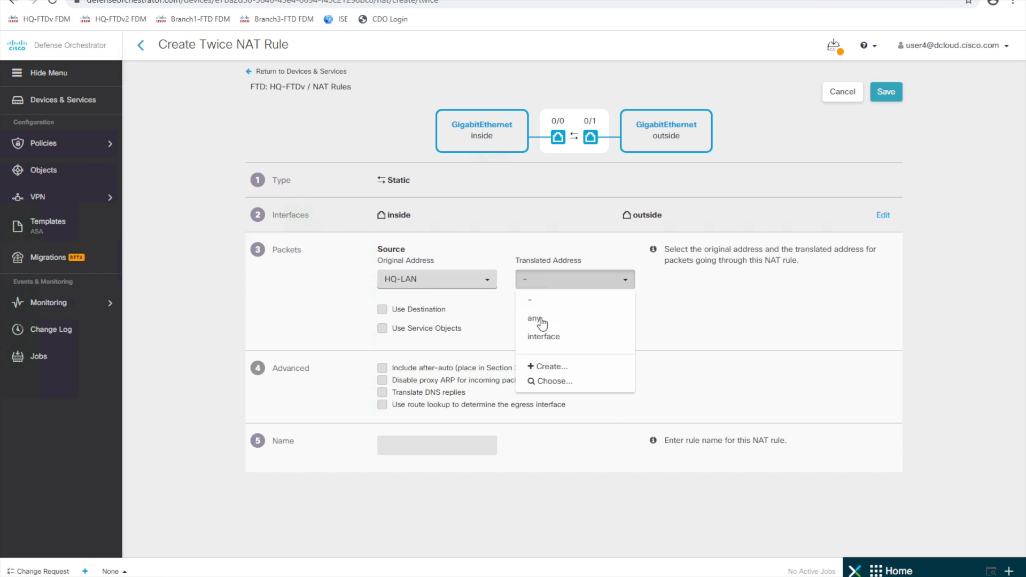
left_click(554, 381)
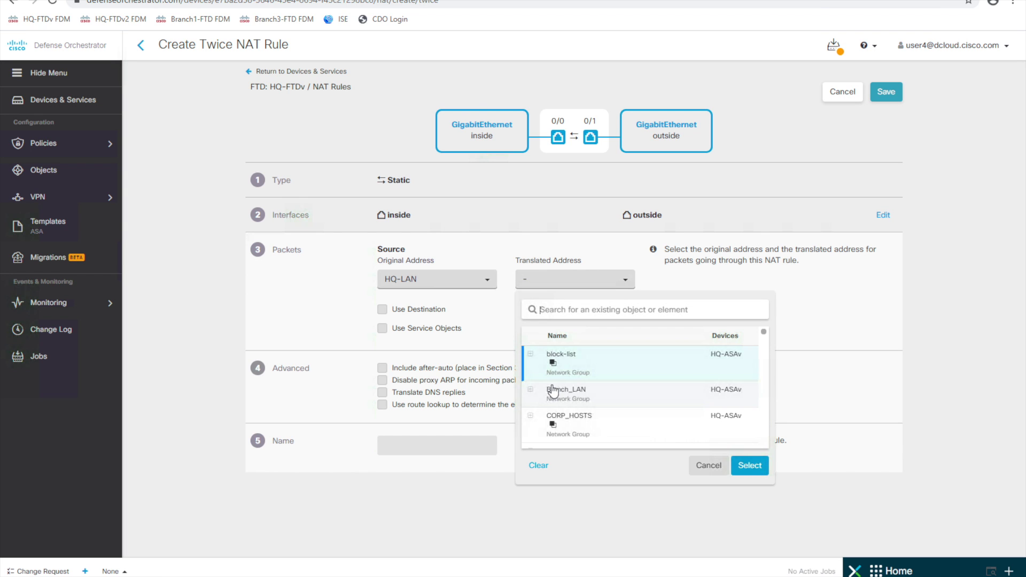
type("HQ-LAN")
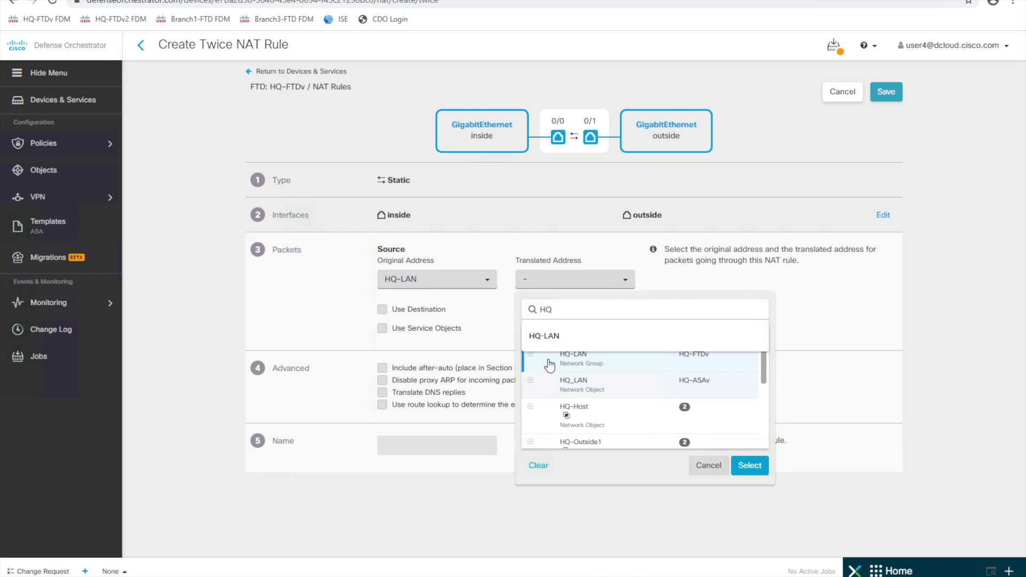
left_click(572, 336)
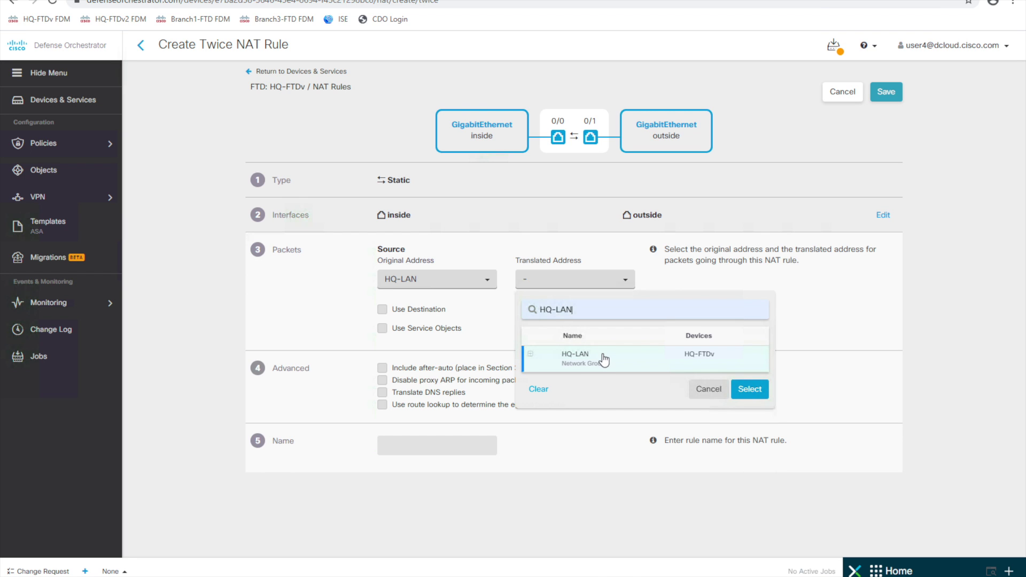
left_click(754, 394)
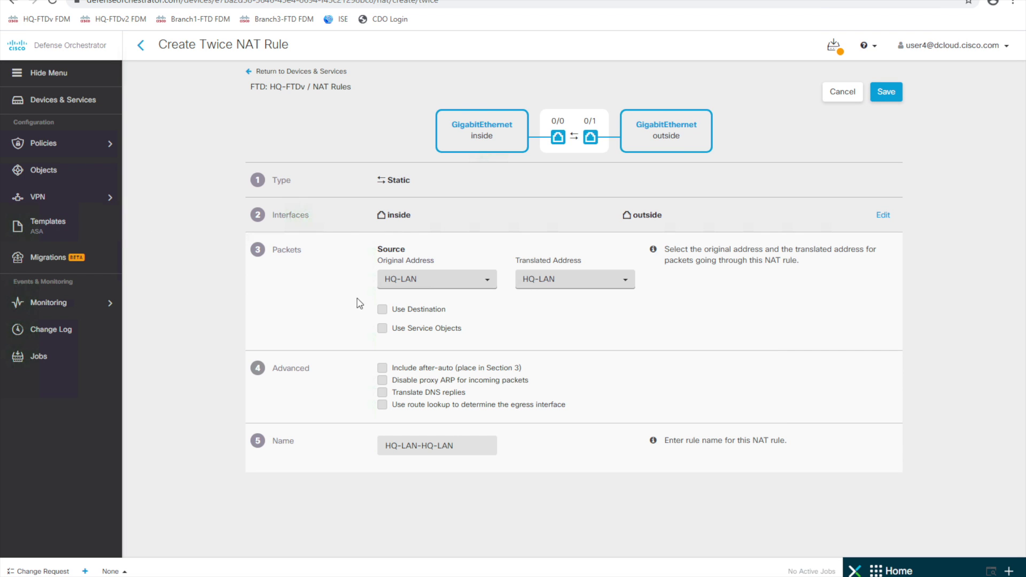
Enable the destination in the Twice NAT rule and choose HQ-FTDv's Branch_LAN network group as its original address
left_click(383, 310)
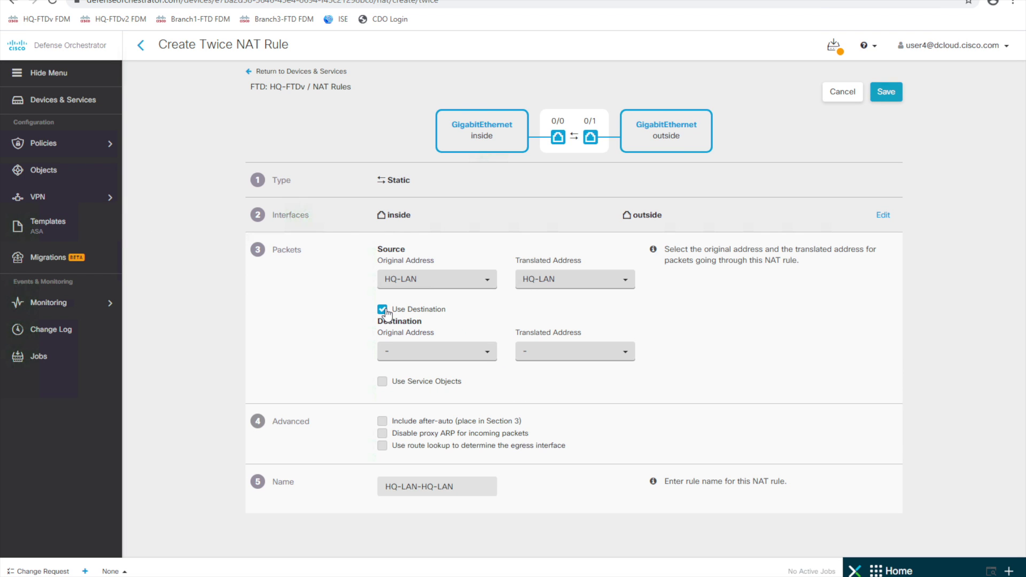
left_click(421, 357)
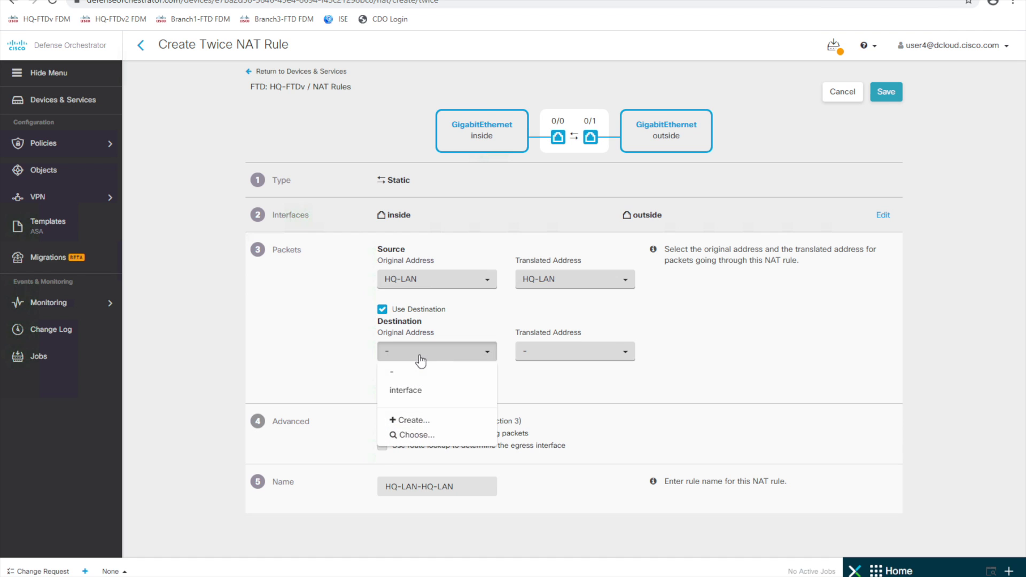
left_click(420, 436)
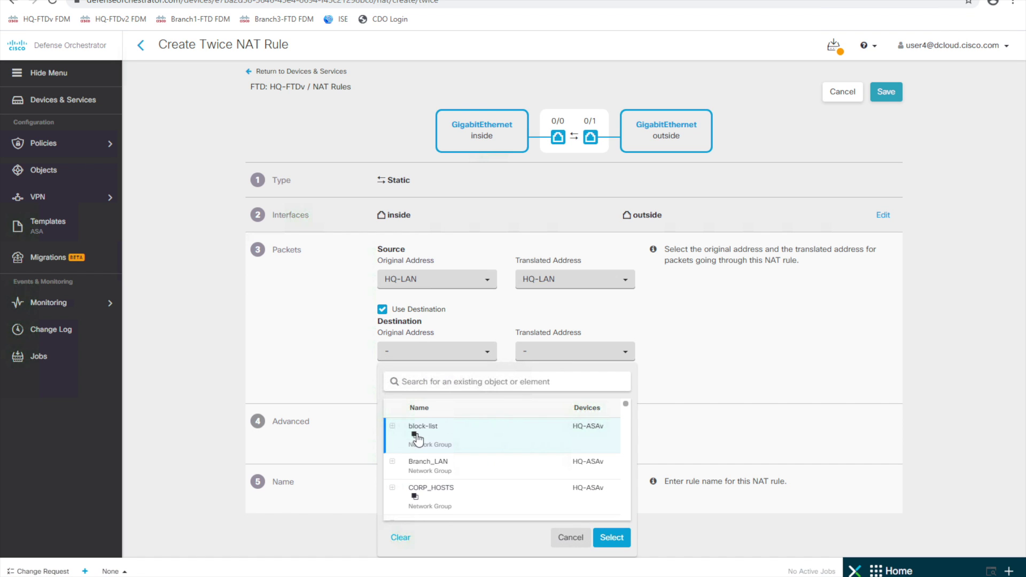
left_click(430, 380)
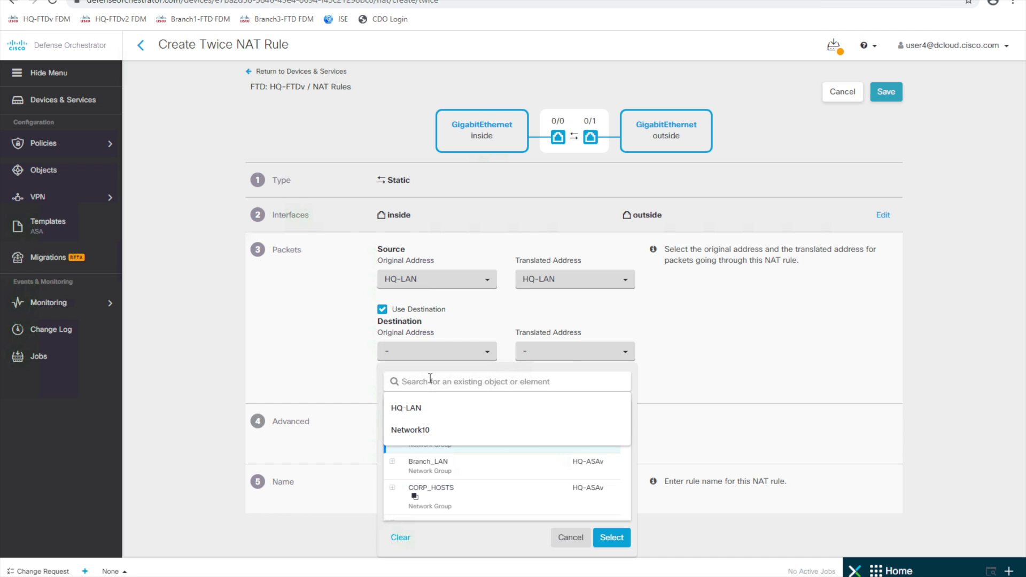
type("Branch")
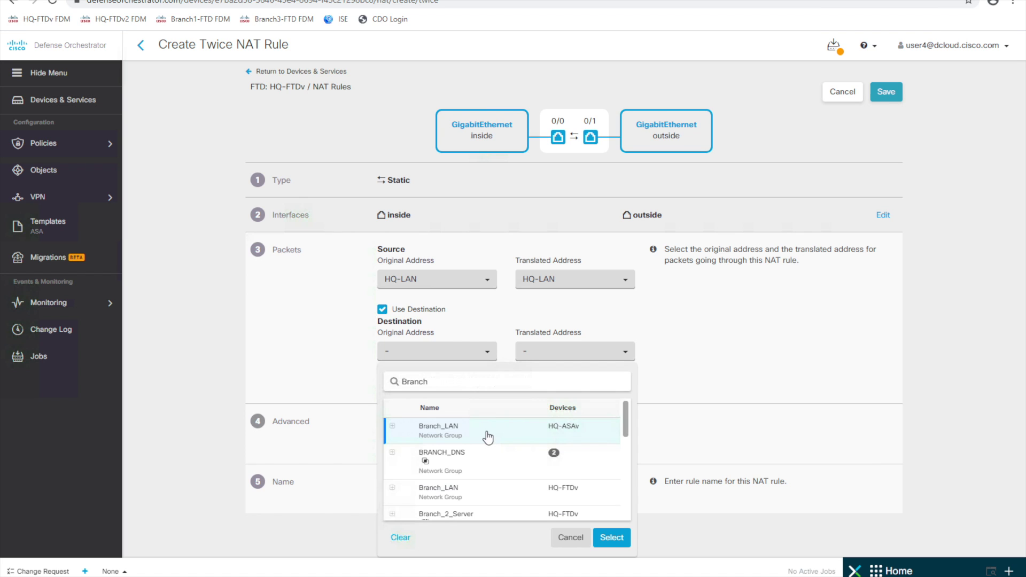
left_click(476, 494)
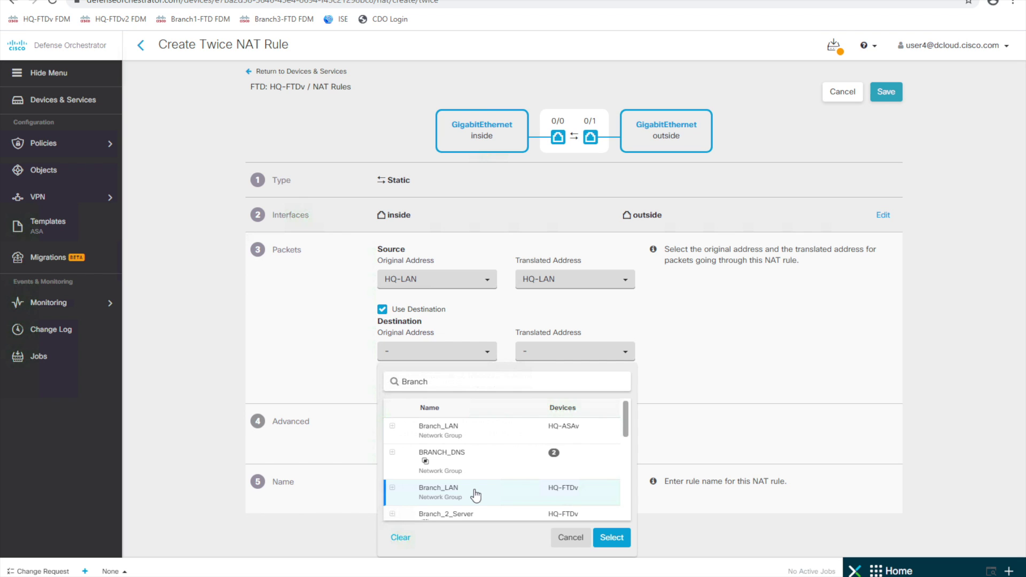
left_click(612, 539)
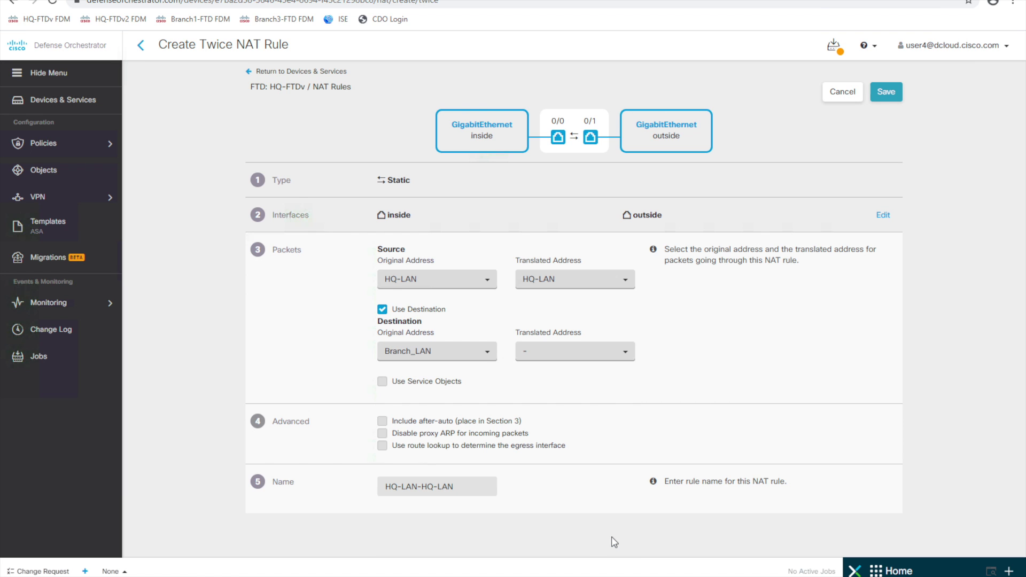
Choose HQ-FTDv's Branch_LAN network group as the destination's translated address in the Twice NAT rule
left_click(603, 364)
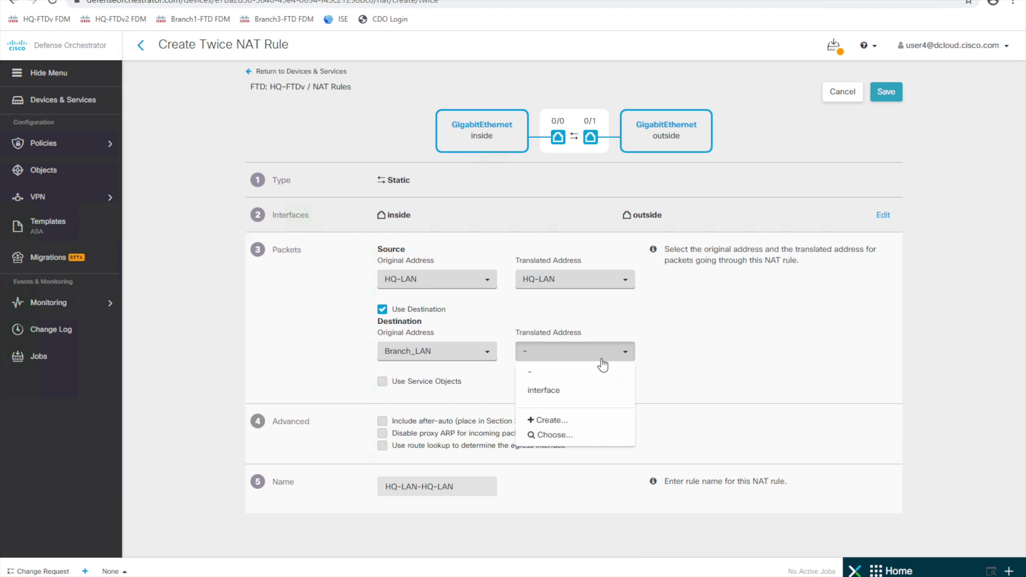
left_click(563, 436)
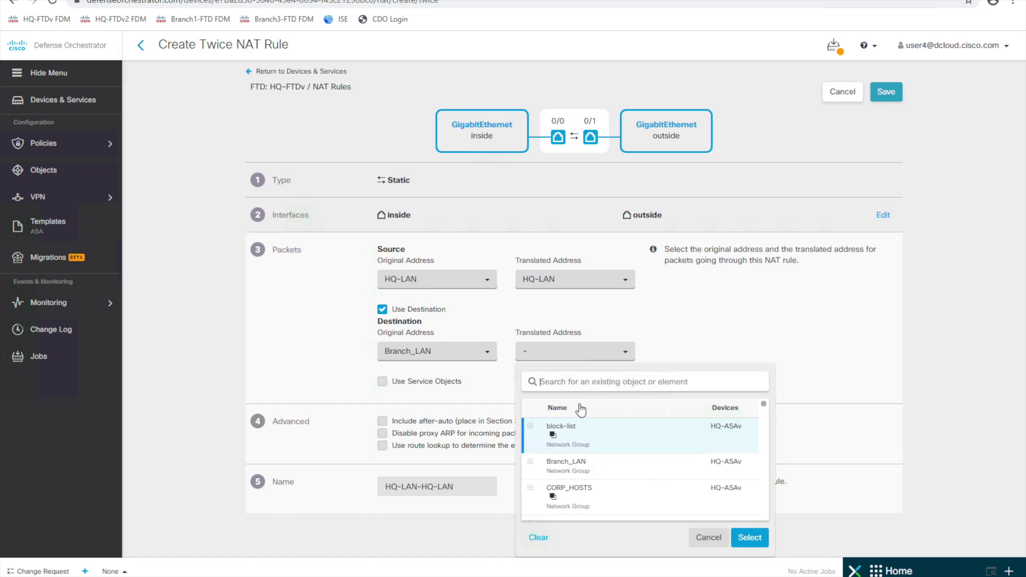
left_click(603, 379)
type("Branch")
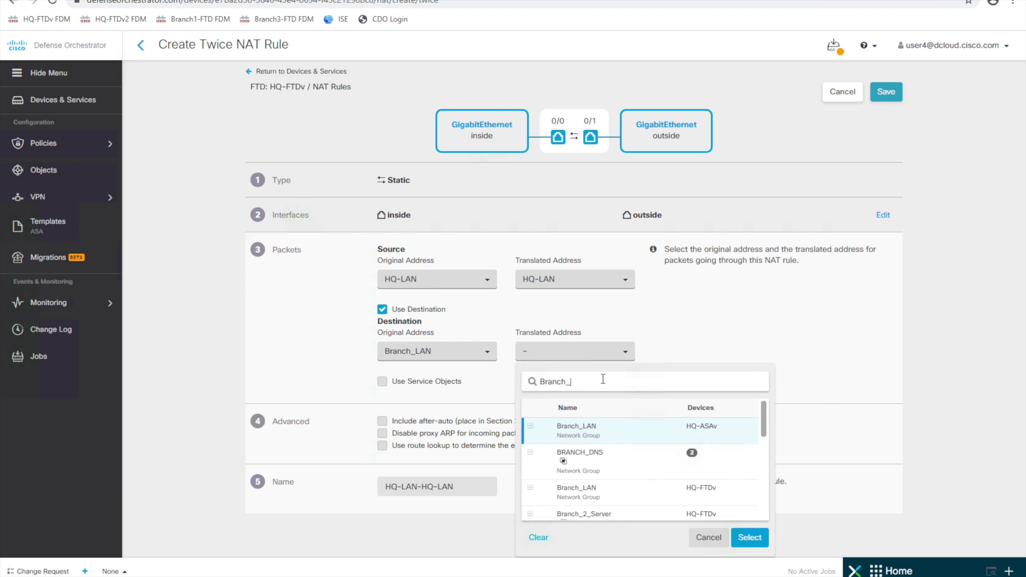
type("_LAN")
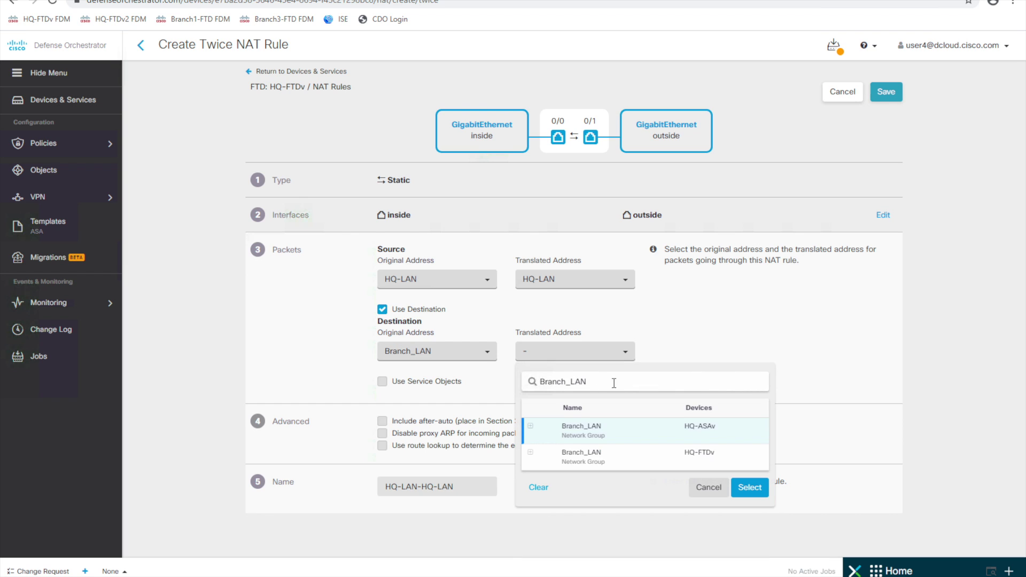
left_click(611, 464)
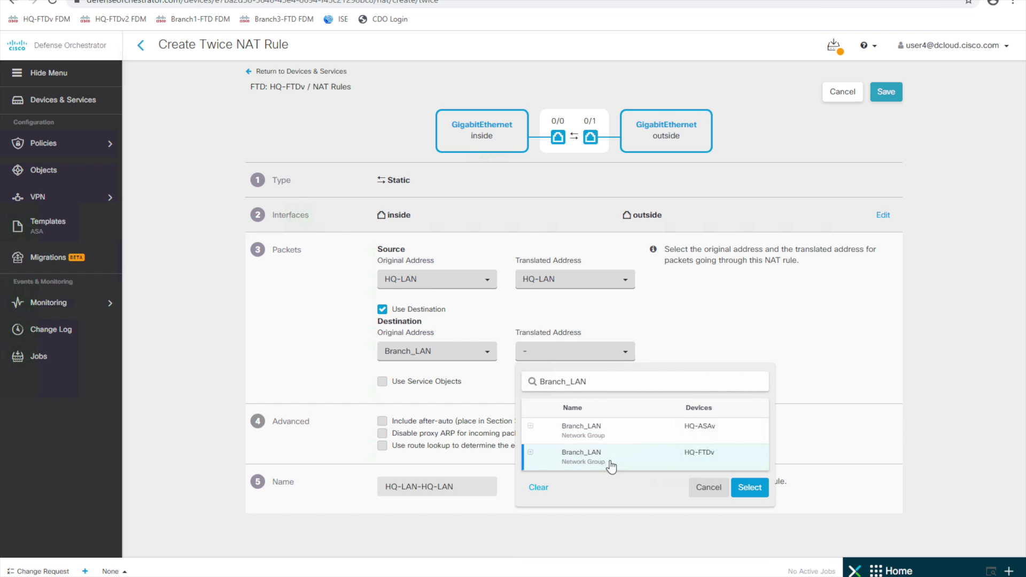
left_click(749, 487)
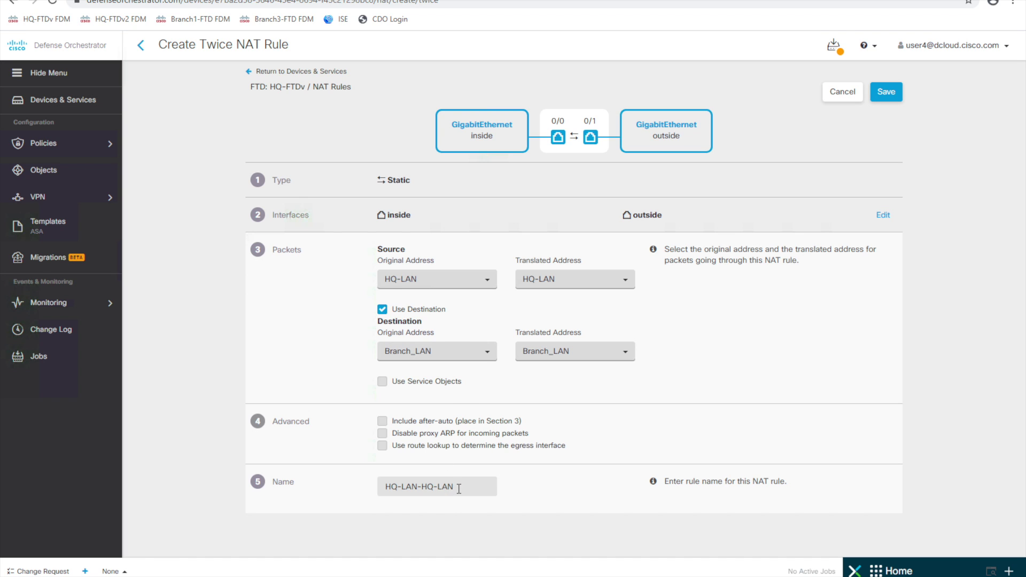
Name the Twice NAT rule "NAT Exemption for Tunnels" and save it
left_click_drag(459, 487, 241, 470)
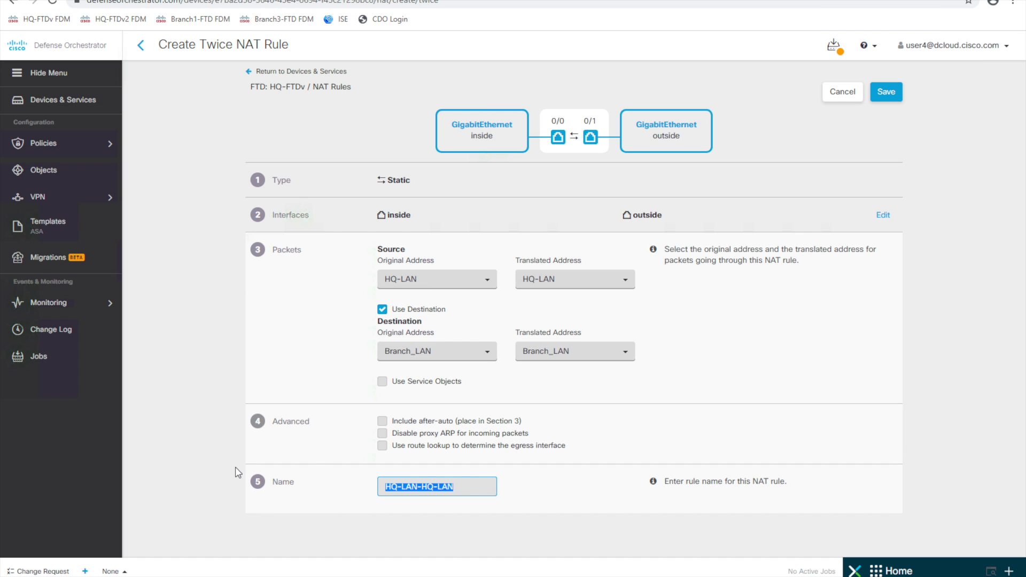
type("NAT ")
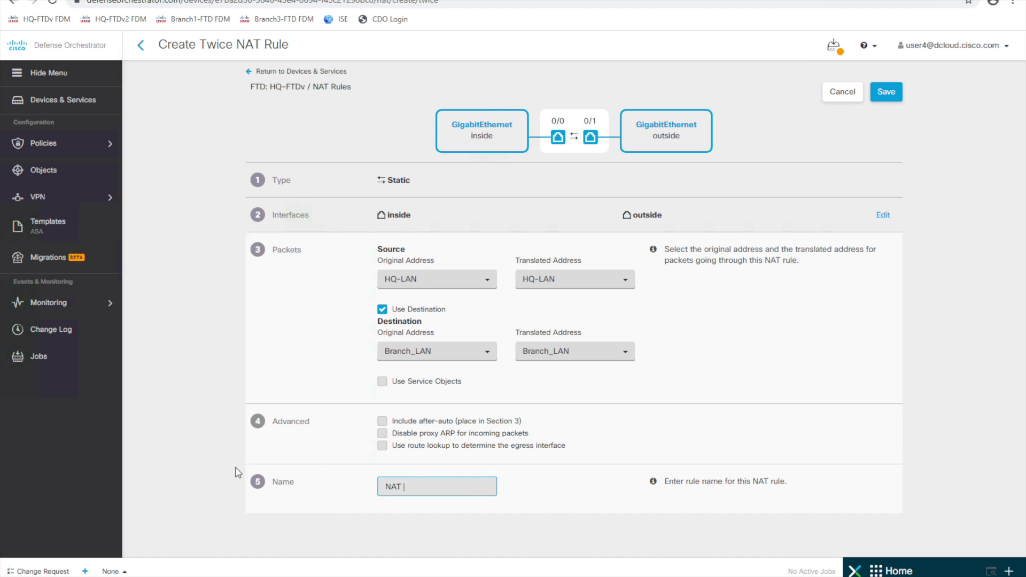
type("Exe")
type("l")
type("mption")
type(" for T")
type("unne")
left_click(886, 92)
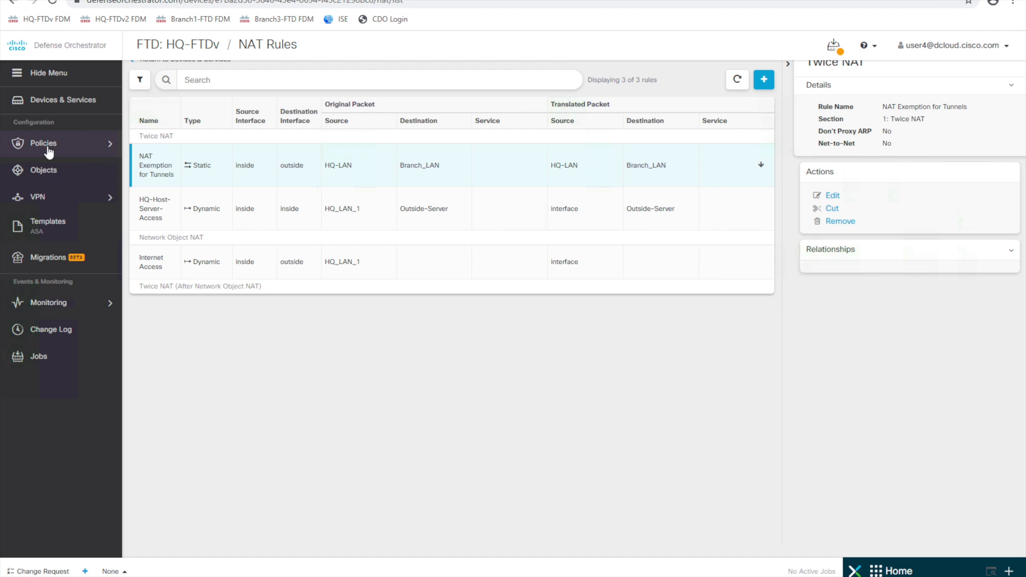
Open the access control policy of the Branch3-FTDv device and start a new access rule at order 2
left_click(64, 101)
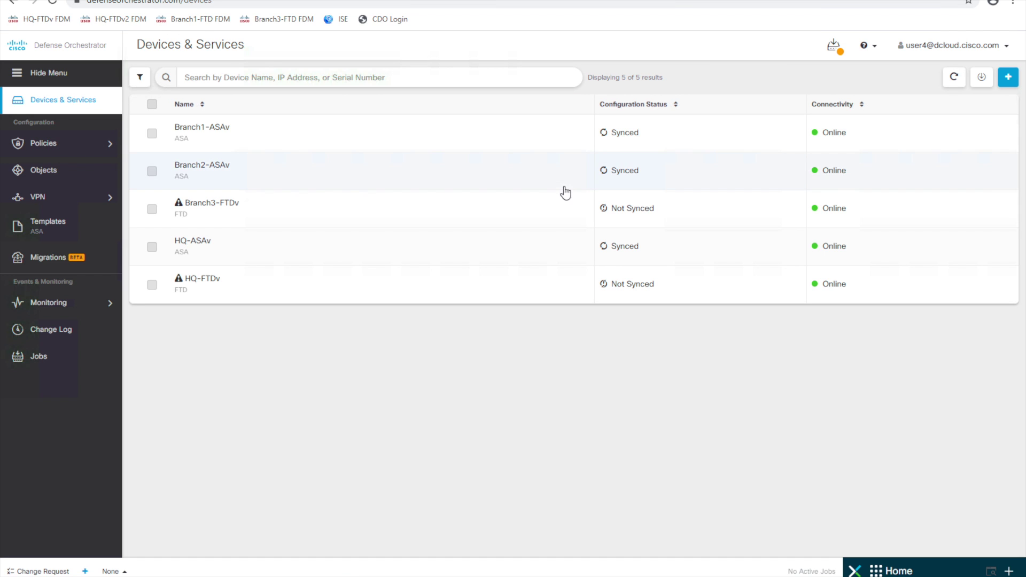
left_click(241, 208)
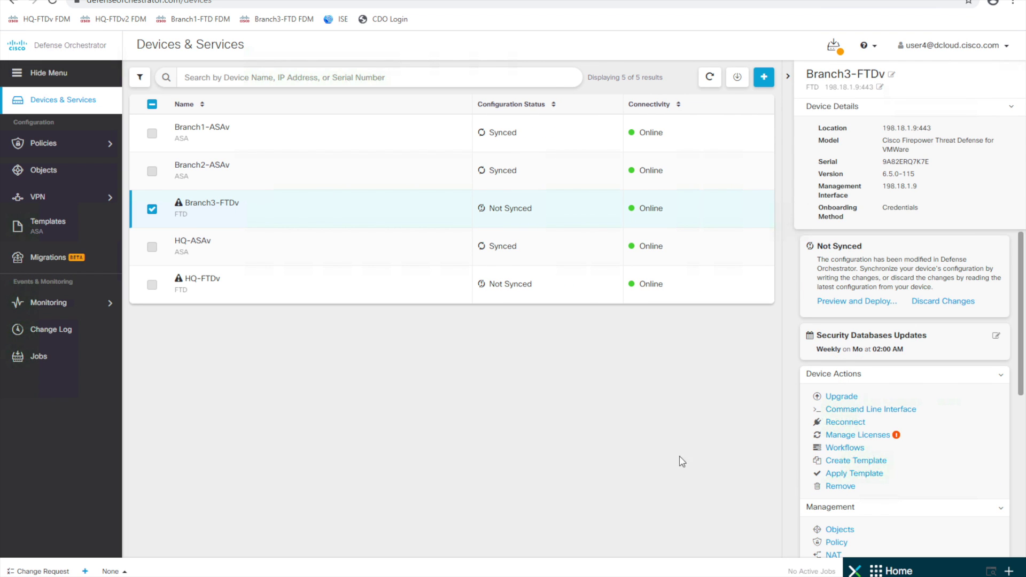
left_click(838, 543)
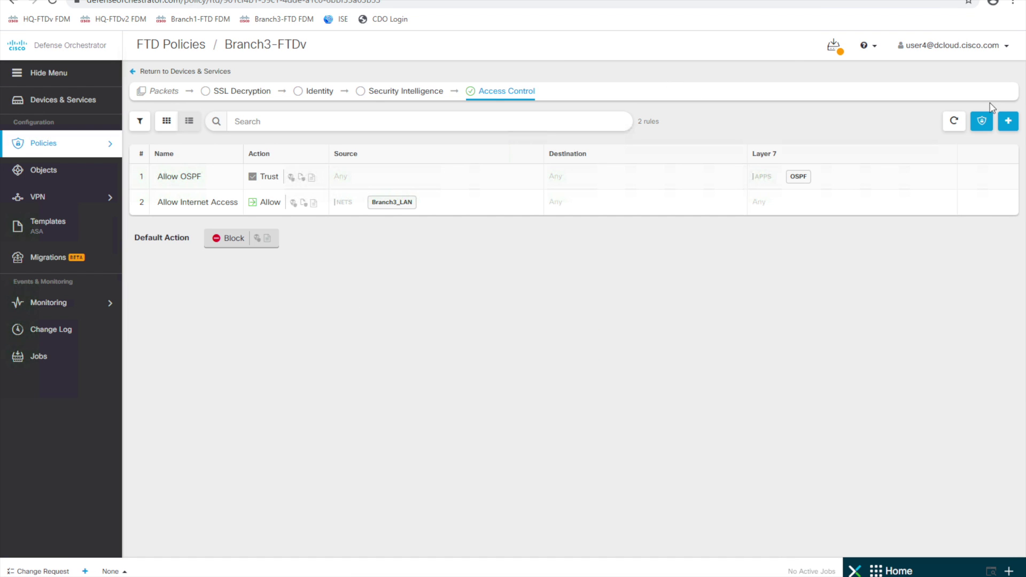
left_click(1016, 126)
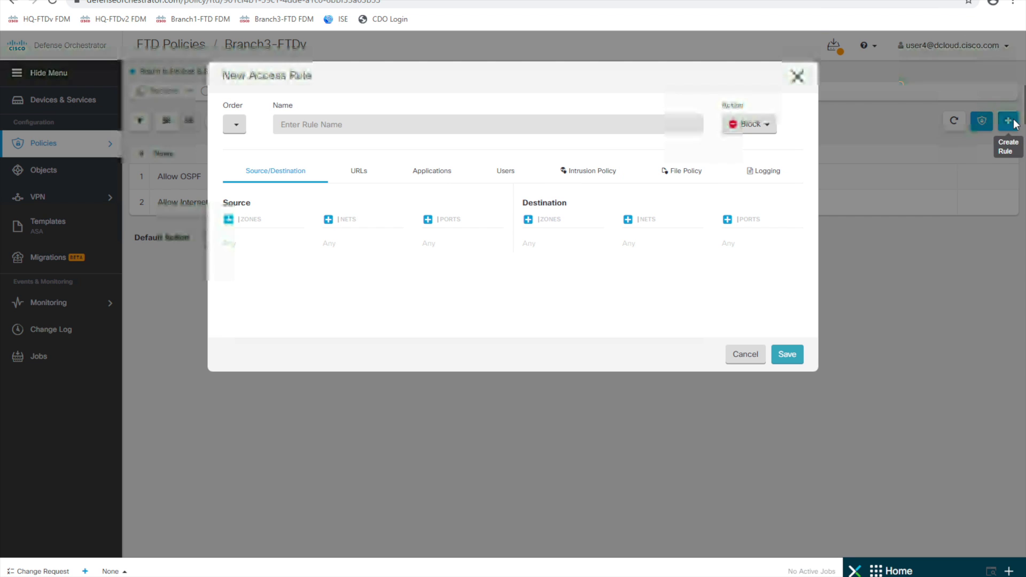
left_click(241, 126)
left_click(238, 169)
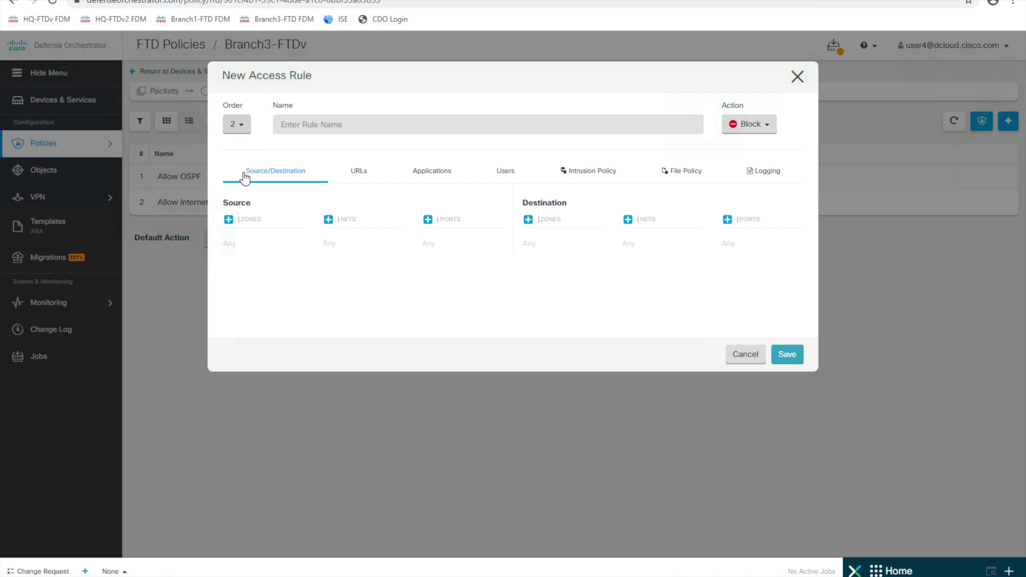
Name the new access rule "Allow Inbound VPN" and set its action to Allow
left_click(423, 129)
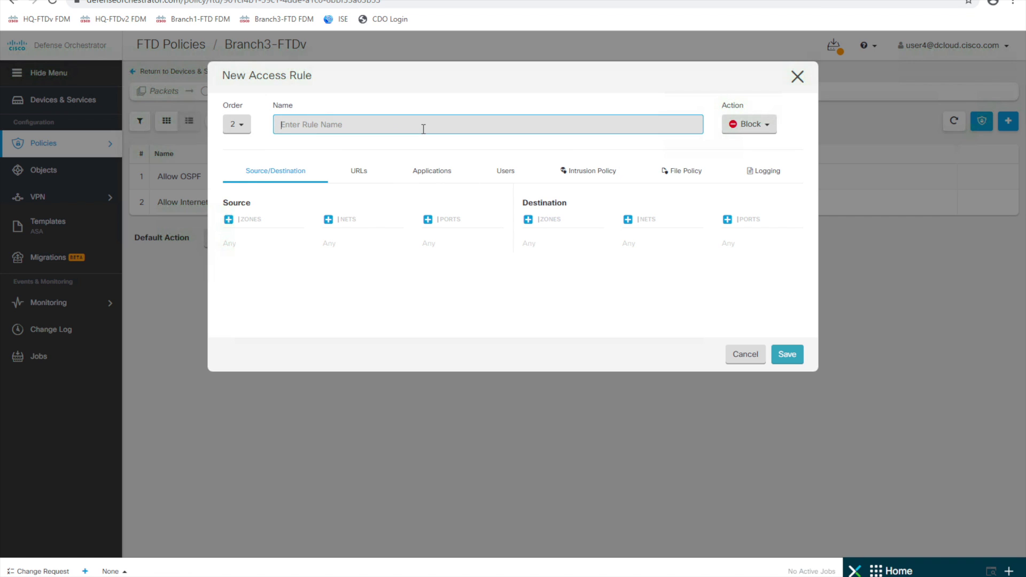
type("Allow ")
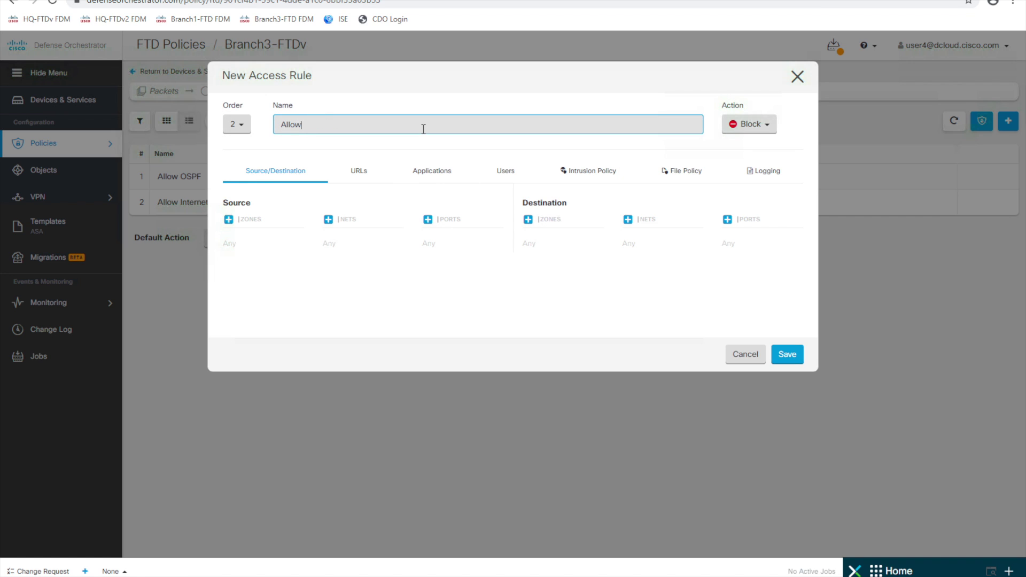
type("Inbound VPN")
left_click(762, 125)
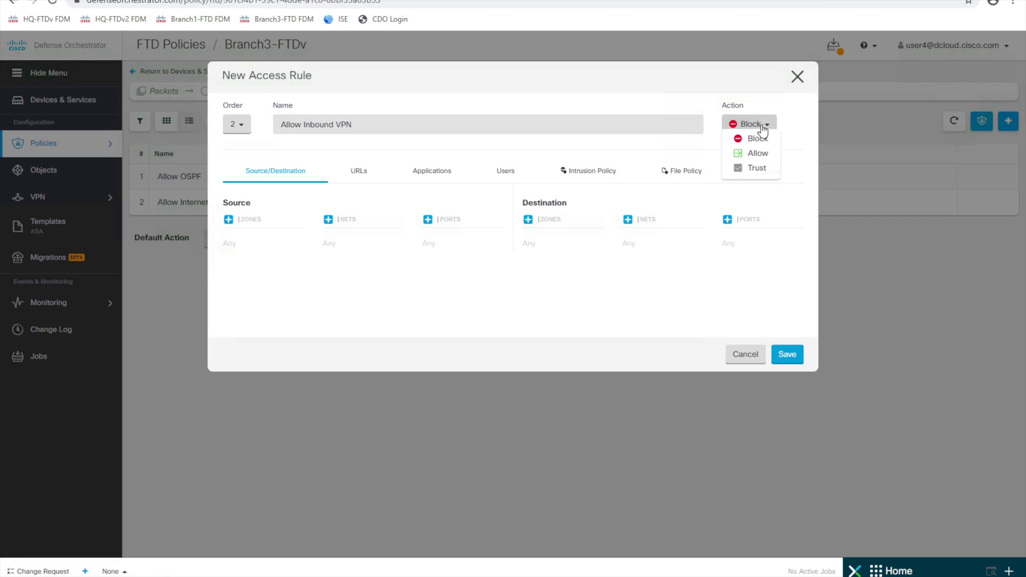
left_click(754, 154)
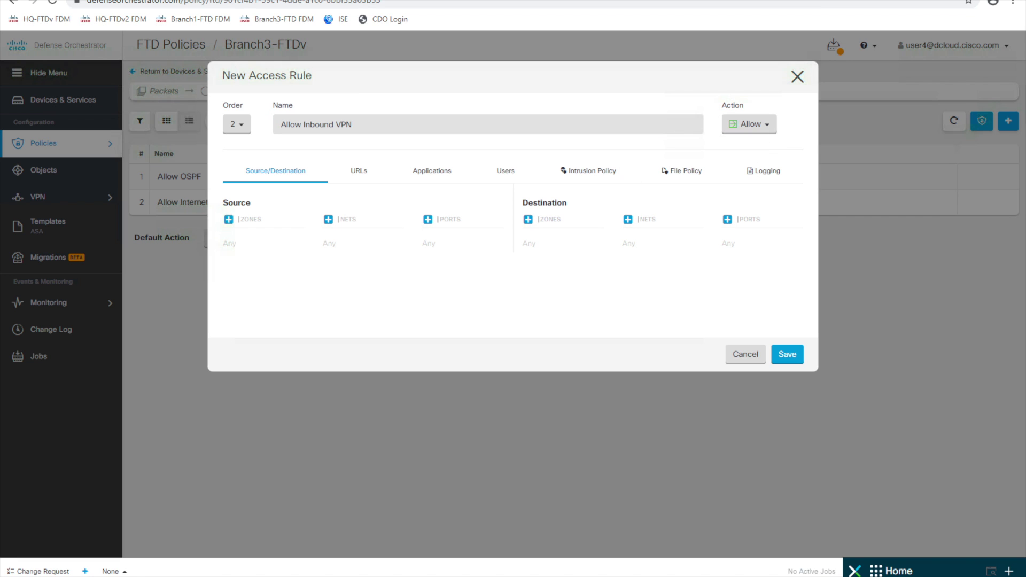
Add the HQ-LAN network group as the source network of the Allow Inbound VPN rule
left_click(328, 220)
left_click(340, 234)
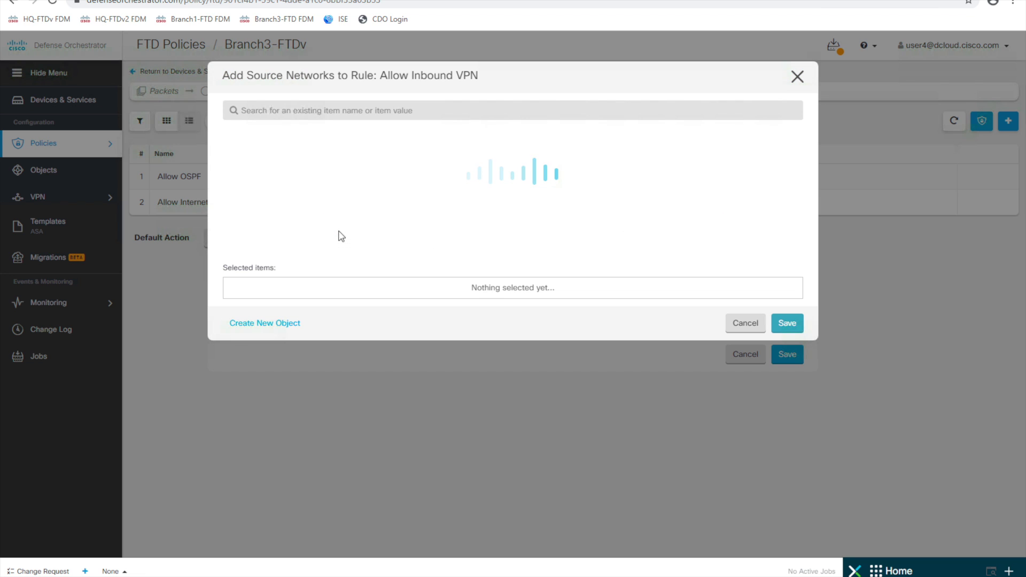
left_click(340, 115)
type("HQ")
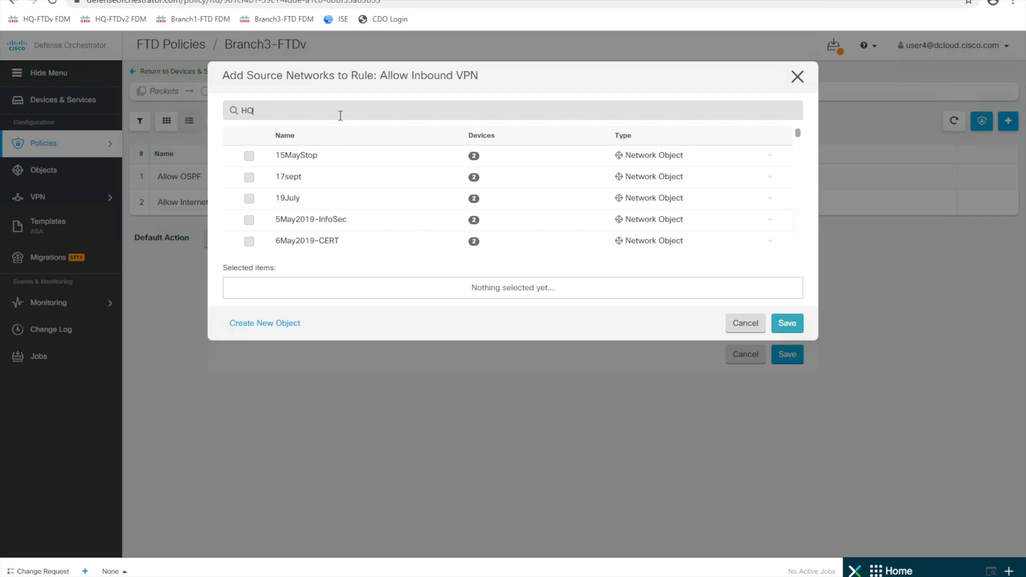
type("-LAN")
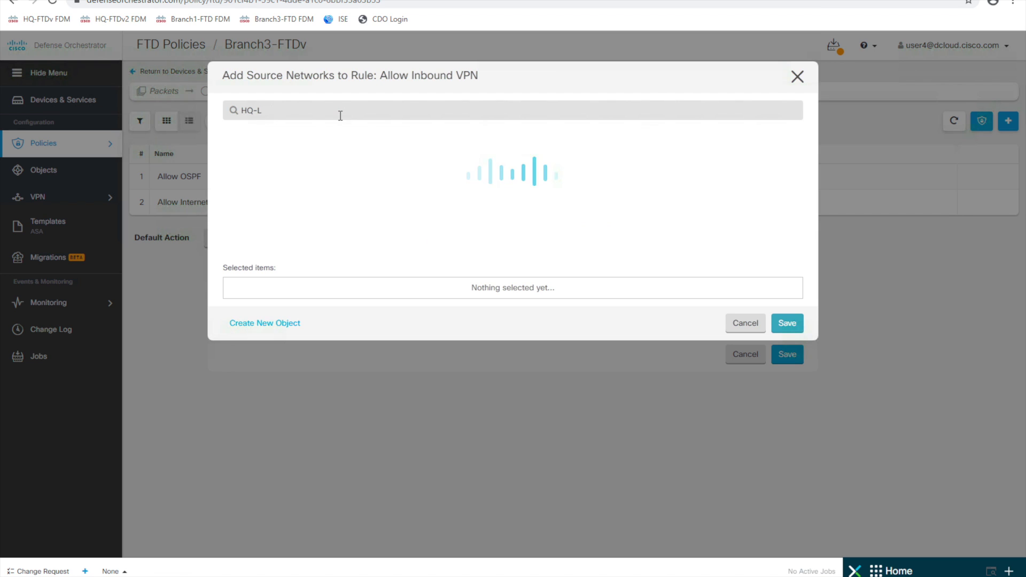
left_click(387, 165)
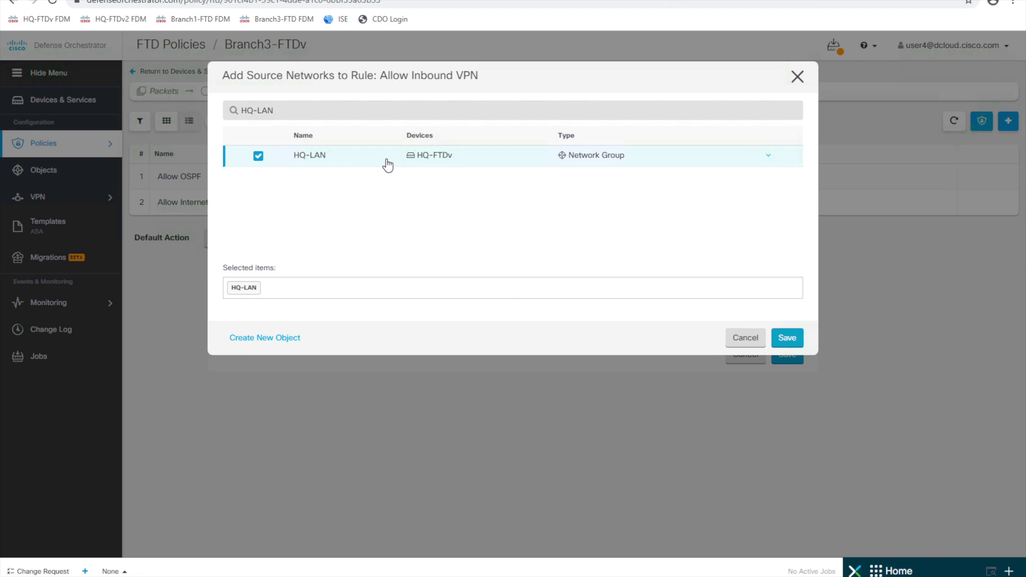
left_click(785, 338)
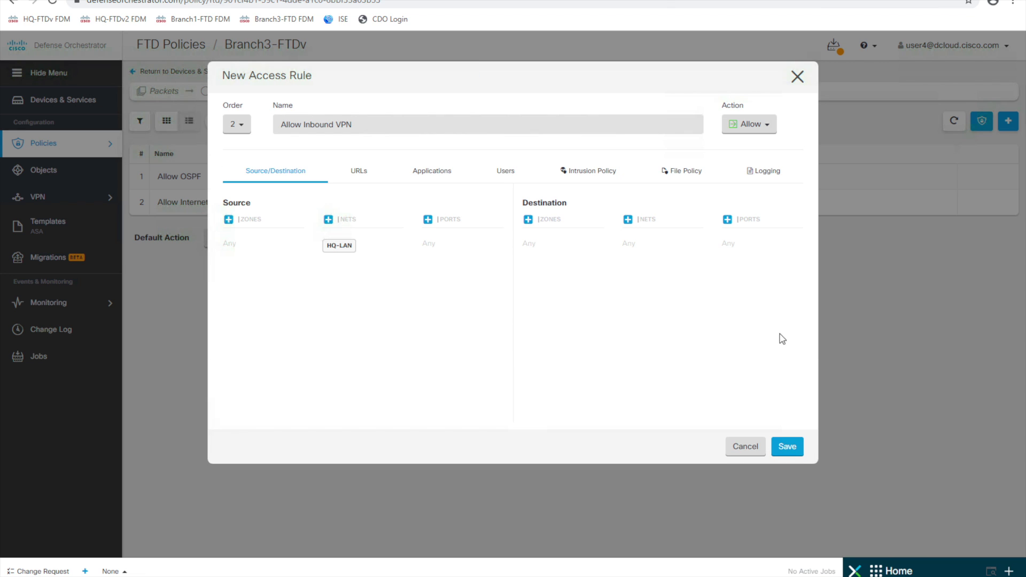
Add the Branch3_LAN network object as the destination network of the Allow Inbound VPN rule and save the rule
left_click(629, 220)
left_click(653, 236)
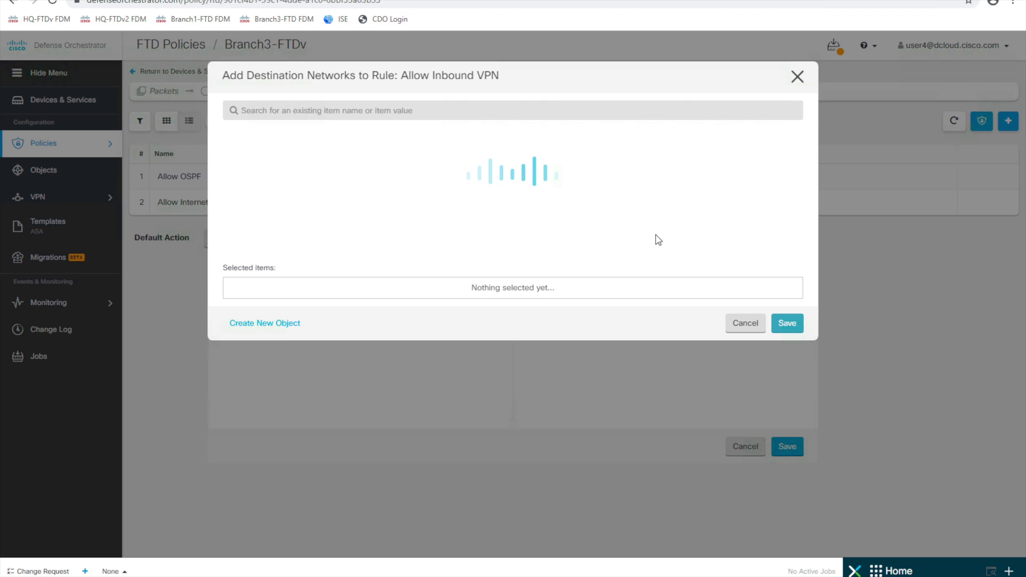
left_click(348, 109)
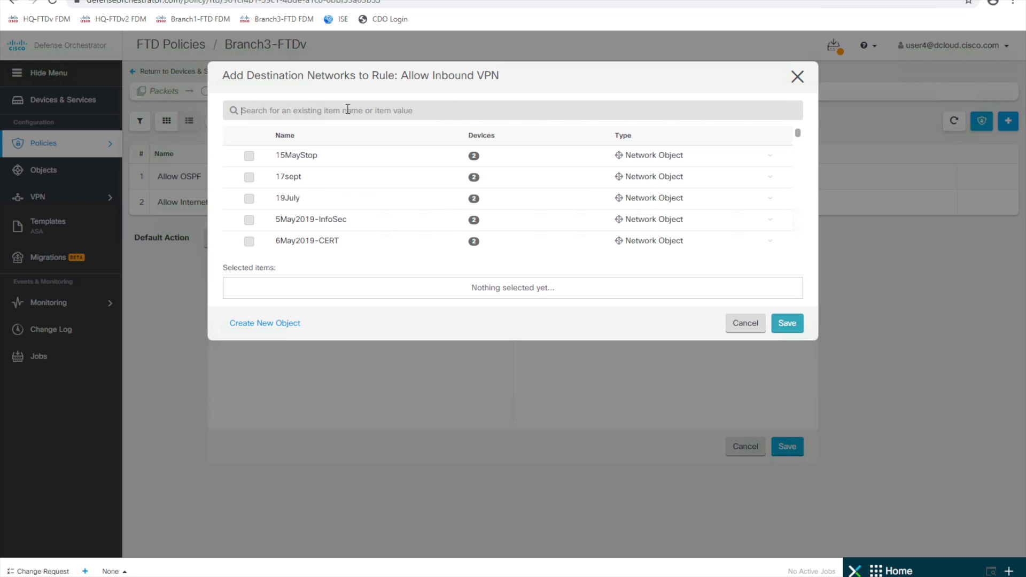
type("Branch")
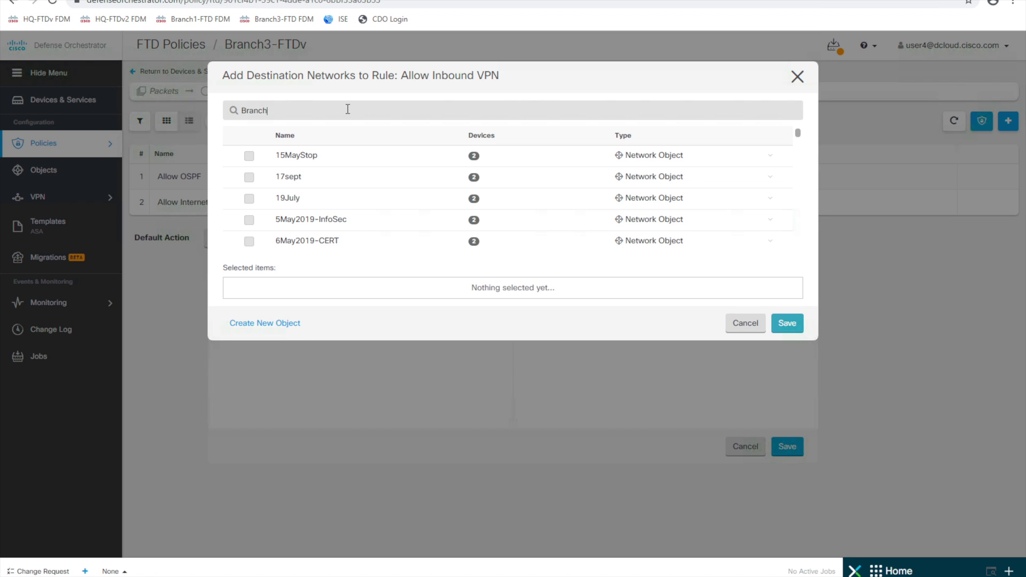
type("3_")
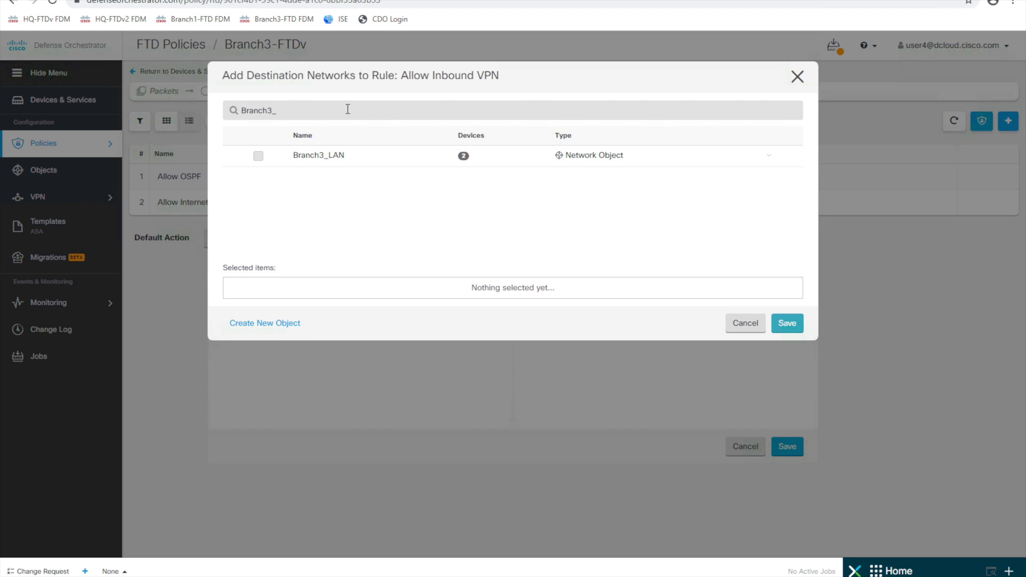
left_click(366, 161)
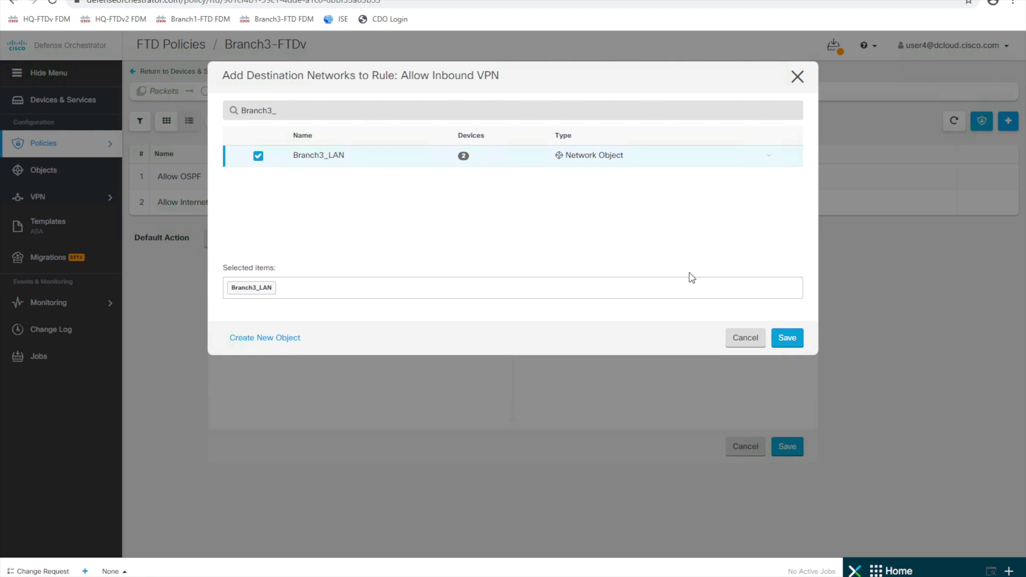
left_click(788, 339)
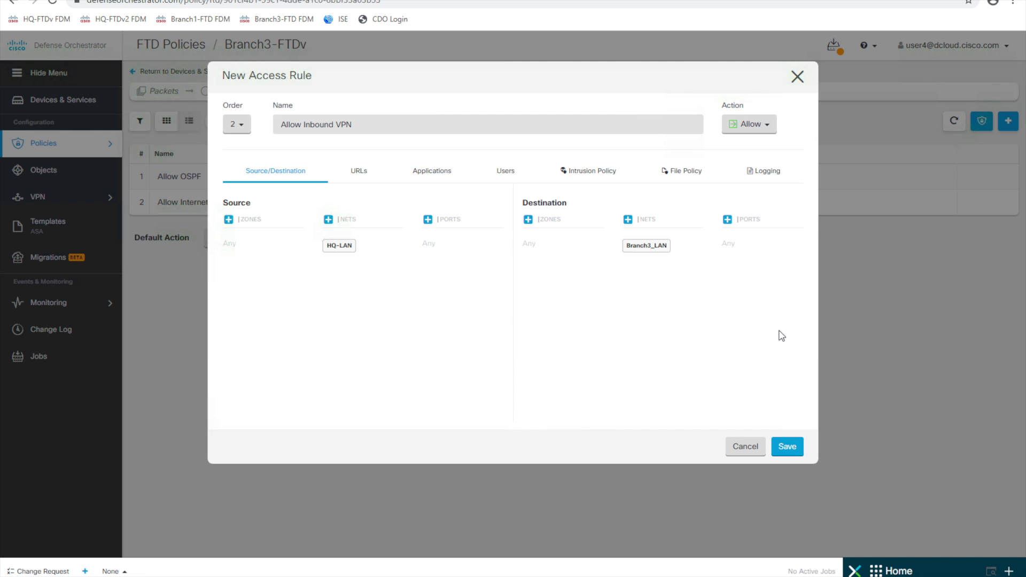
left_click(788, 446)
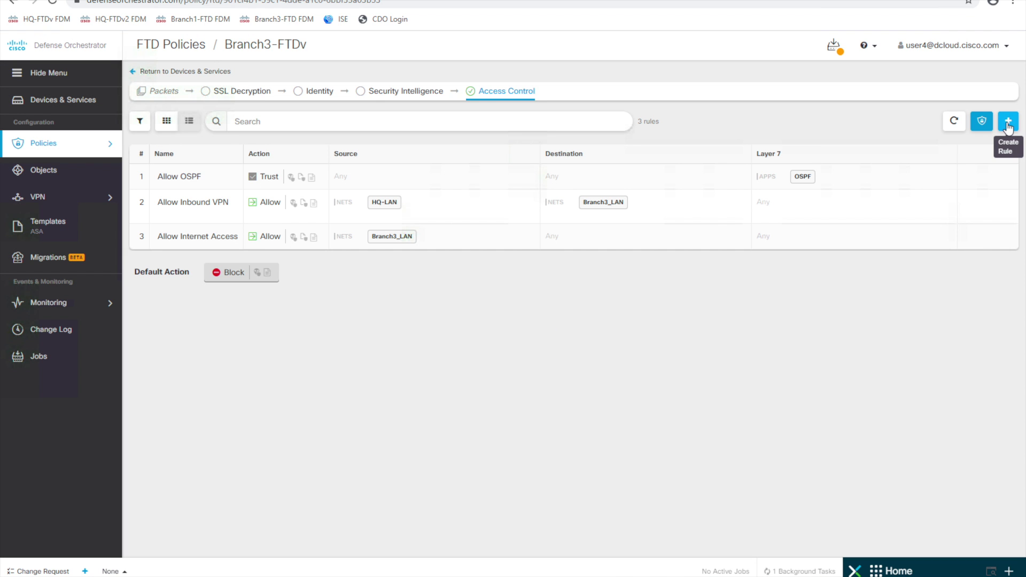
Create a new access rule named "Allow Outbound VPN" on Branch3-FTDv and set its action to Allow
left_click(1008, 123)
left_click(374, 125)
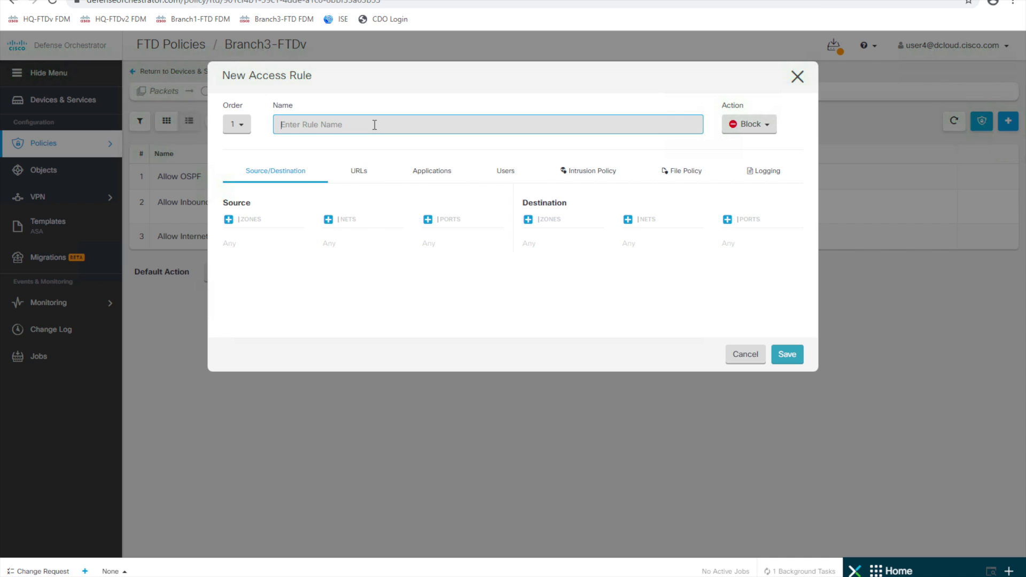
type("Allow ")
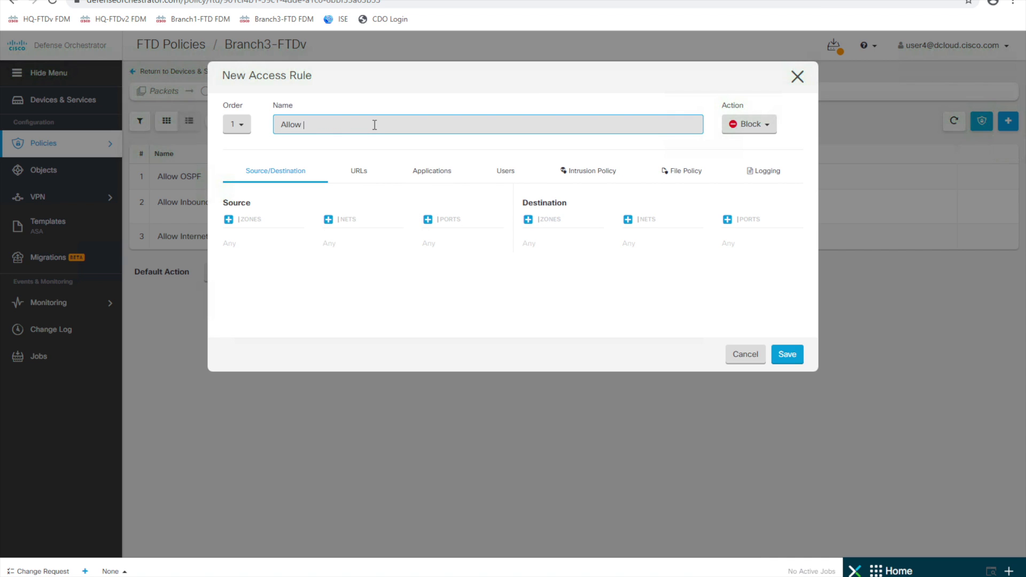
type("Outbound VPN")
left_click(754, 125)
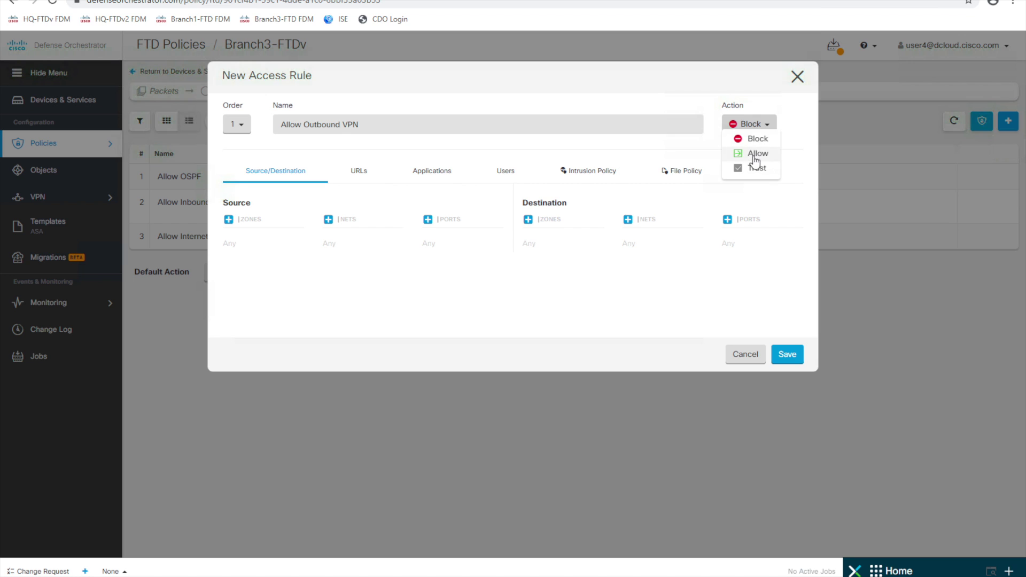
left_click(756, 155)
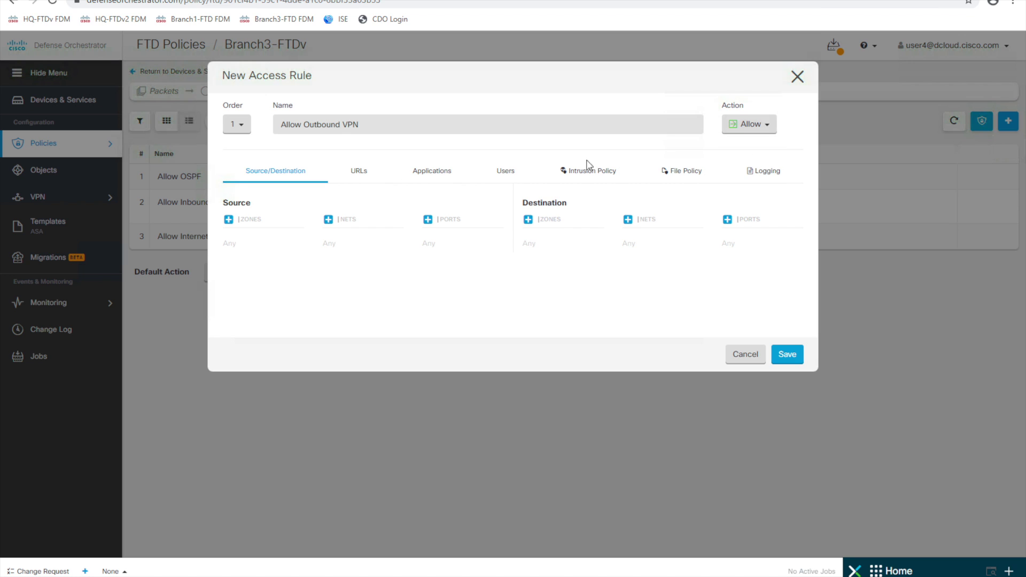
Add the Branch3_LAN network object as the source network of the Allow Outbound VPN rule
left_click(329, 220)
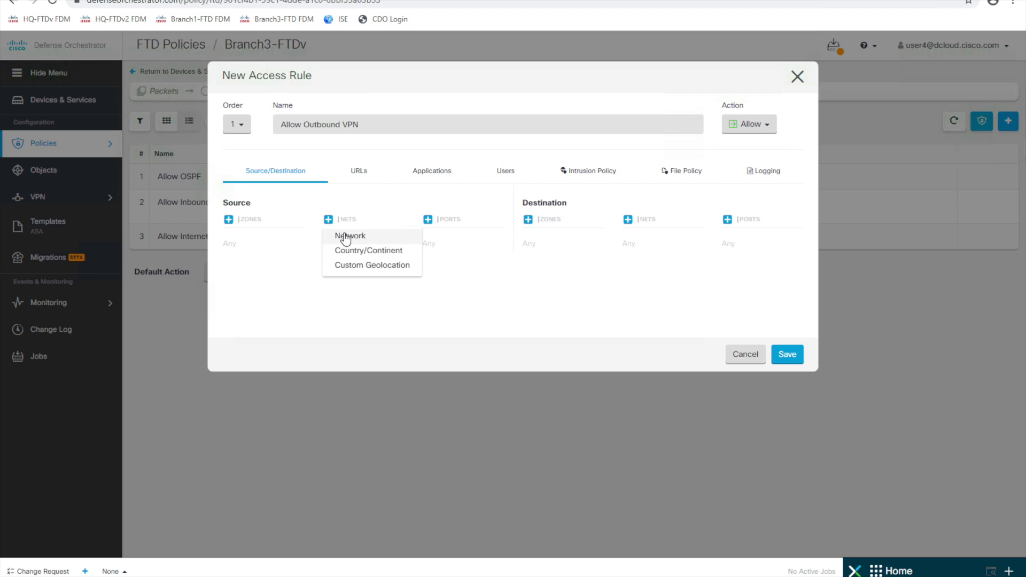
left_click(345, 236)
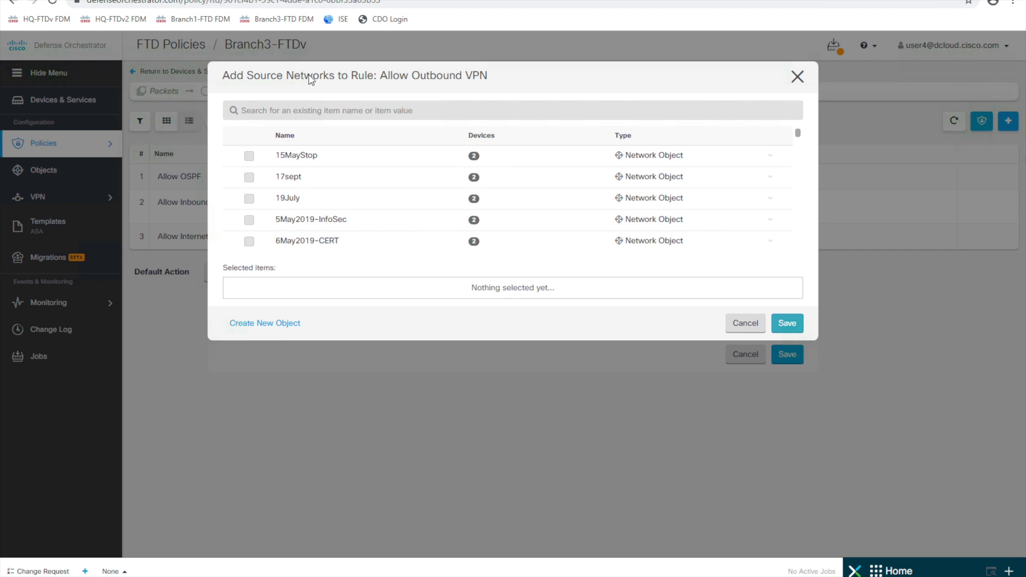
left_click(322, 110)
type("Bra")
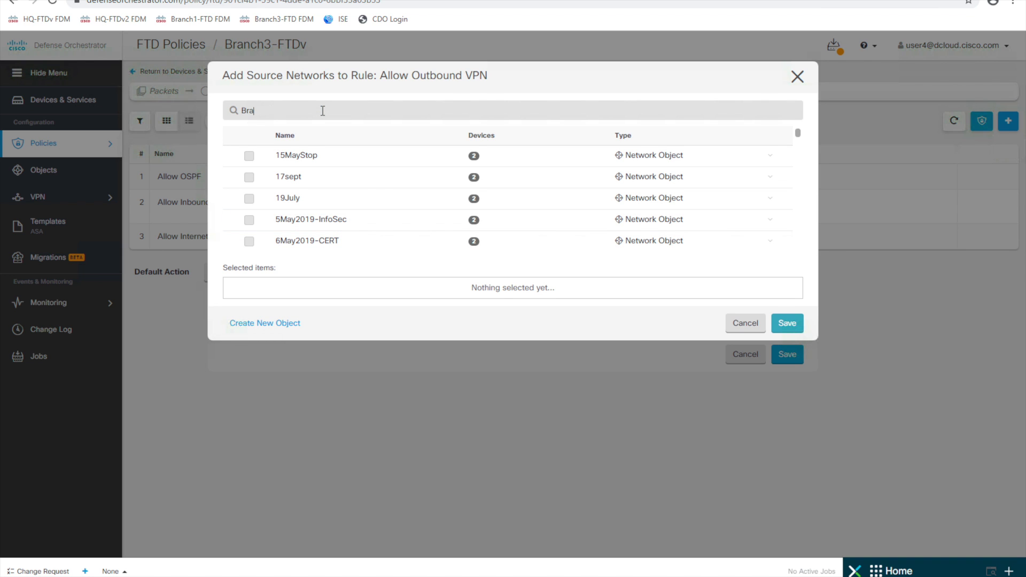
type("nch3")
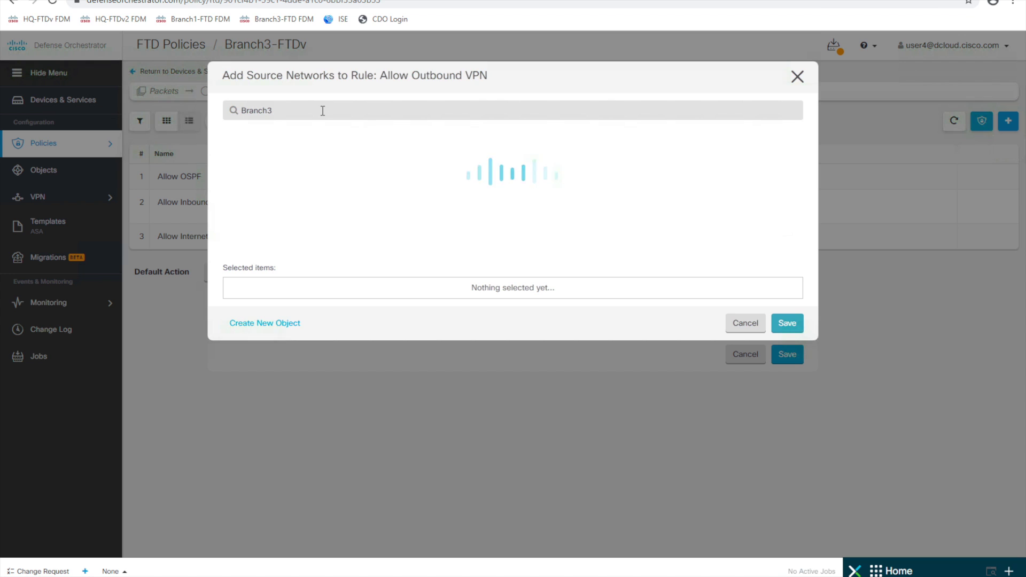
left_click(350, 160)
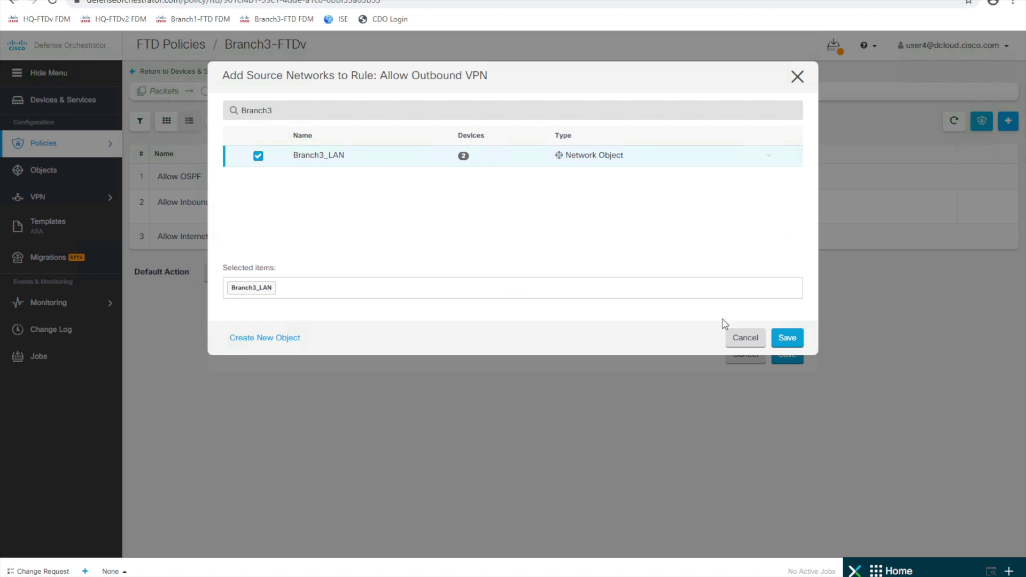
left_click(791, 338)
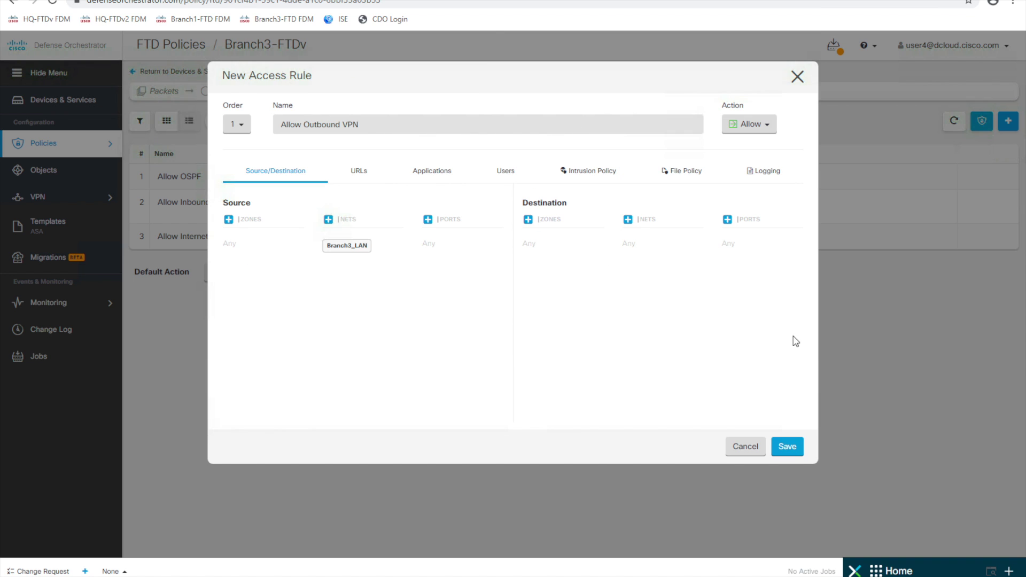
Add the HQ-LAN network group as the destination network of the Allow Outbound VPN rule and save the rule
left_click(629, 220)
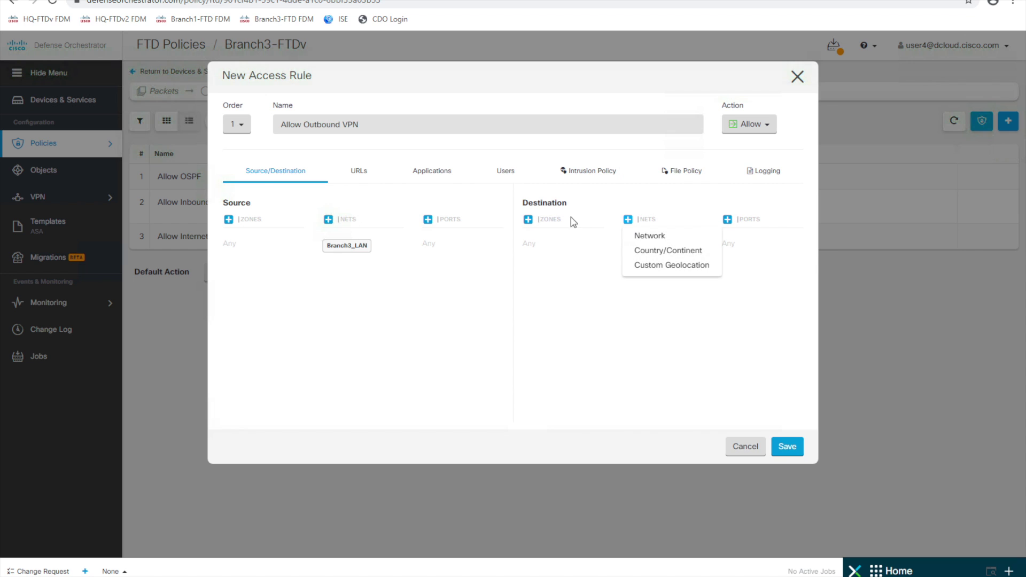
left_click(651, 236)
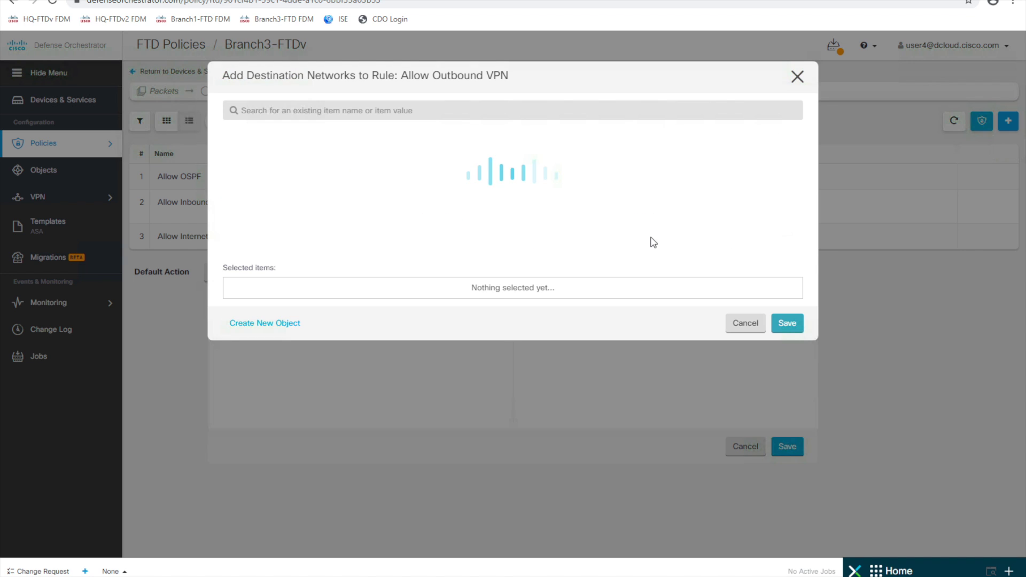
left_click(332, 108)
type("HQ")
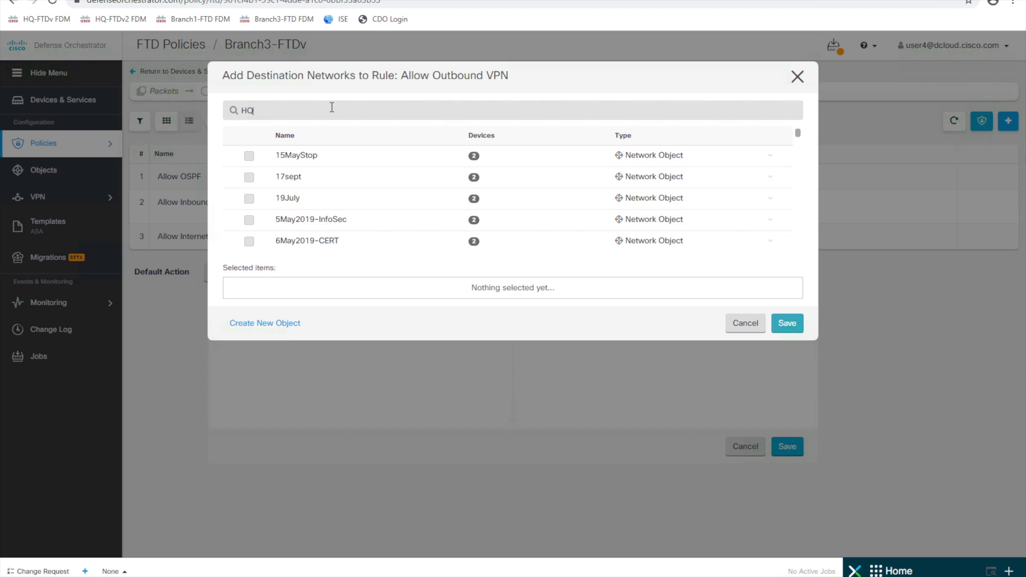
type("-LAN")
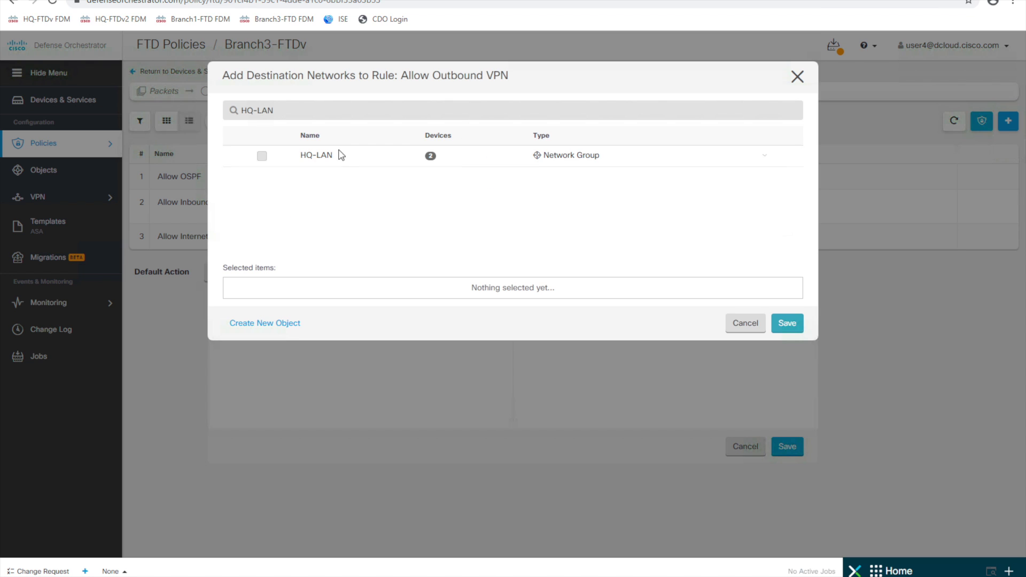
left_click(362, 157)
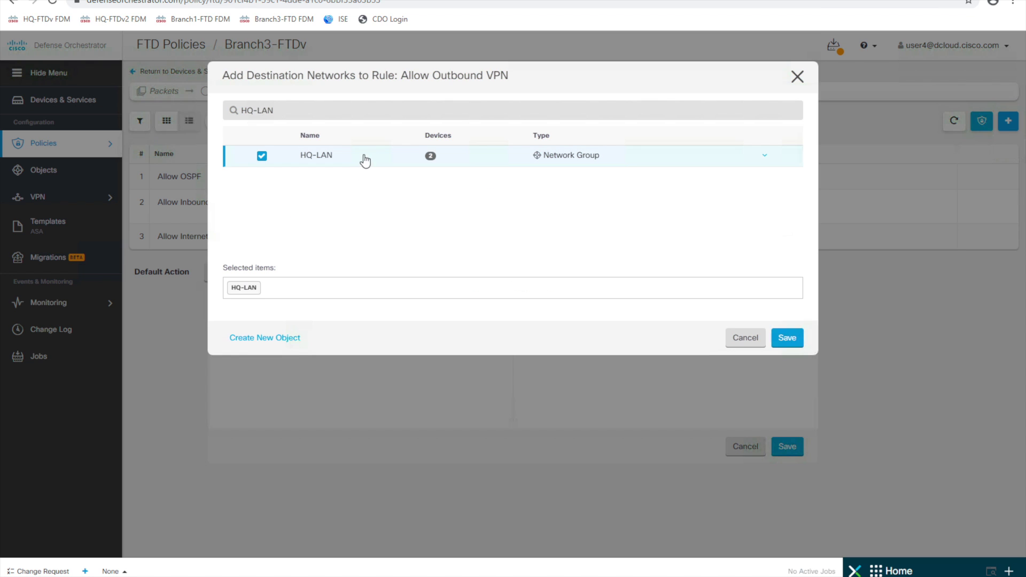
left_click(789, 339)
left_click(790, 447)
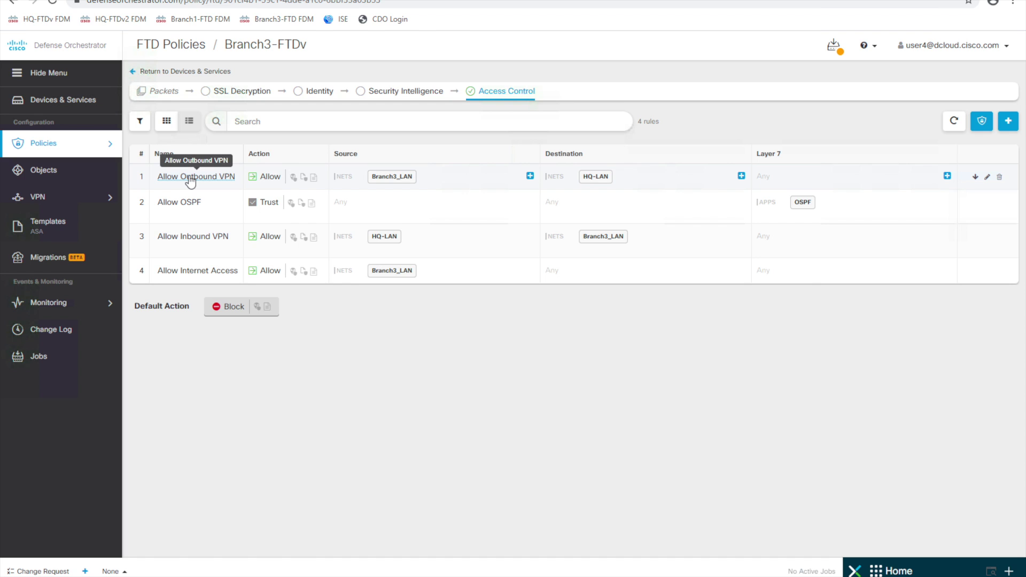
Move the Allow Outbound VPN rule to order 3 in the access policy and save it
left_click(184, 178)
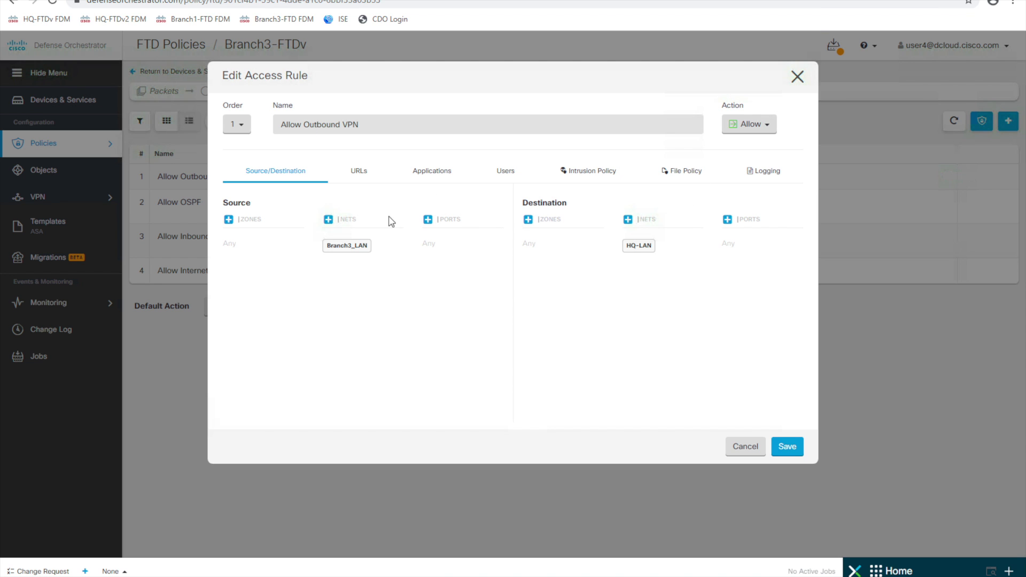
left_click(241, 125)
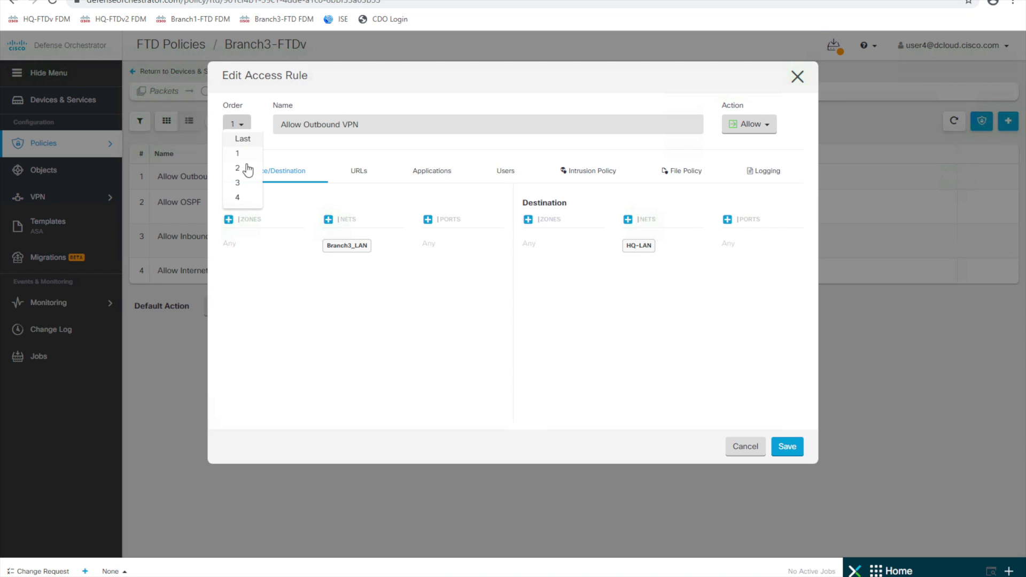
left_click(240, 181)
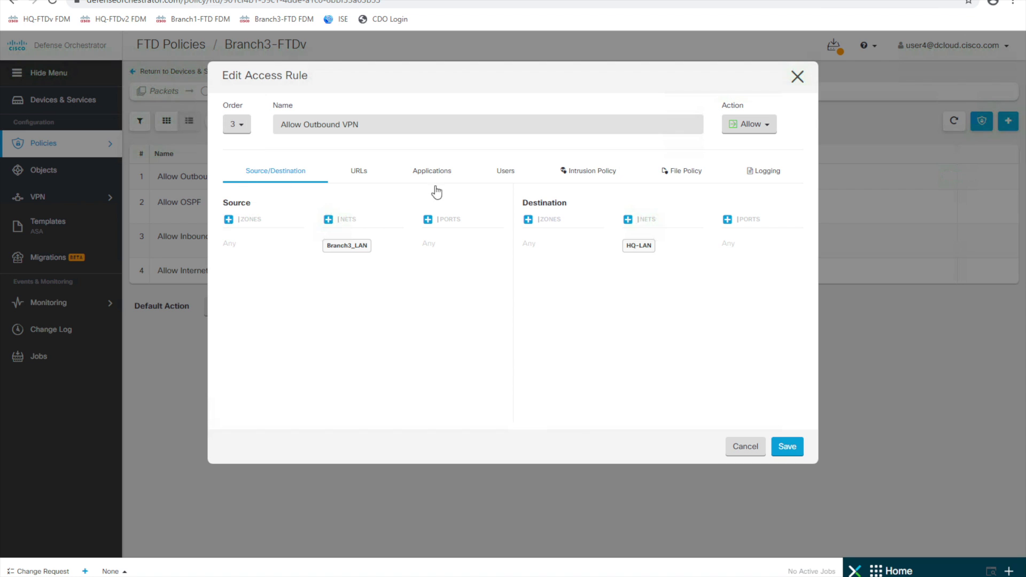
left_click(788, 447)
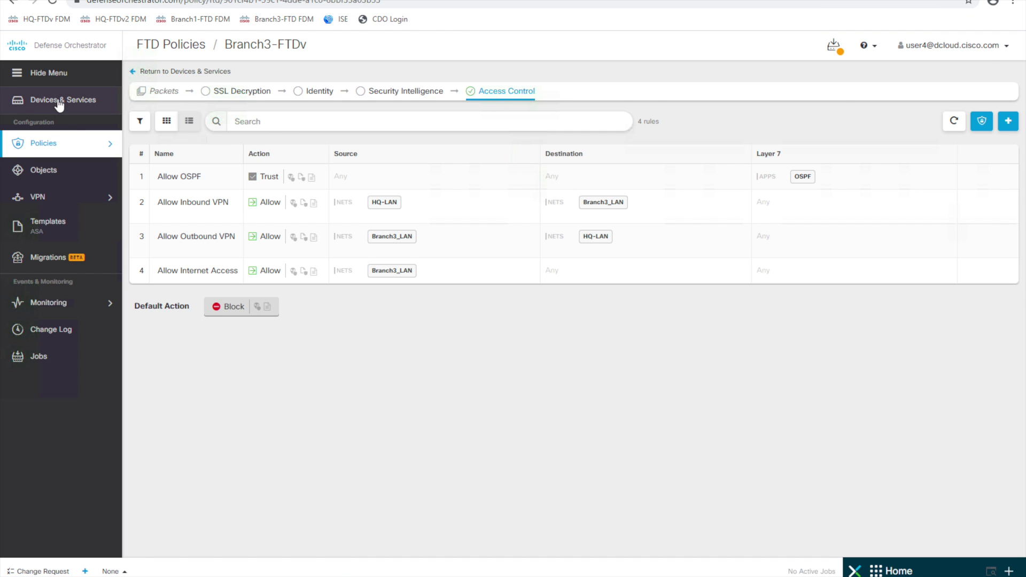
Open the NAT rules of the Branch3-FTDv device and start a new Twice NAT rule of type Static
left_click(32, 101)
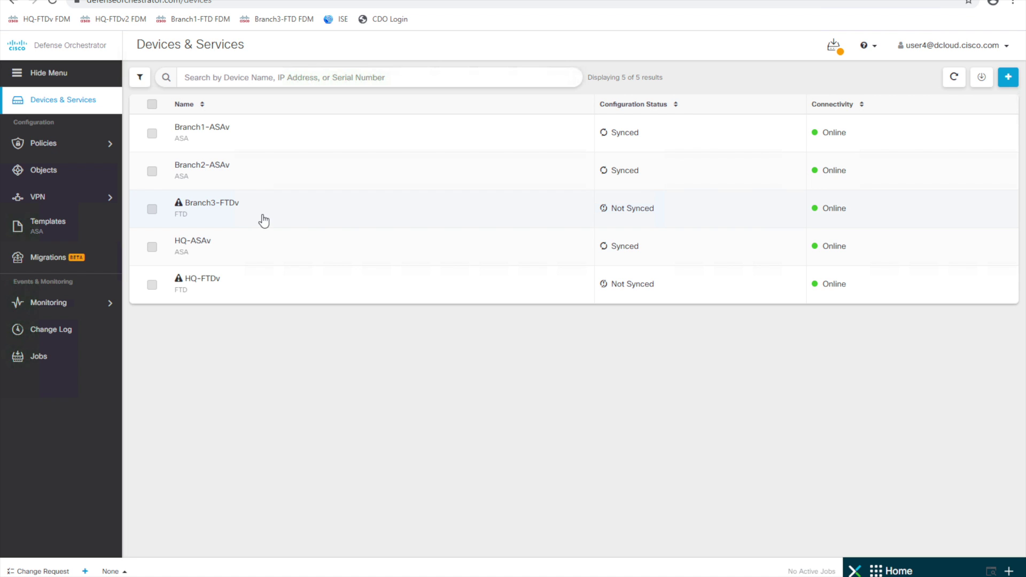
left_click(283, 218)
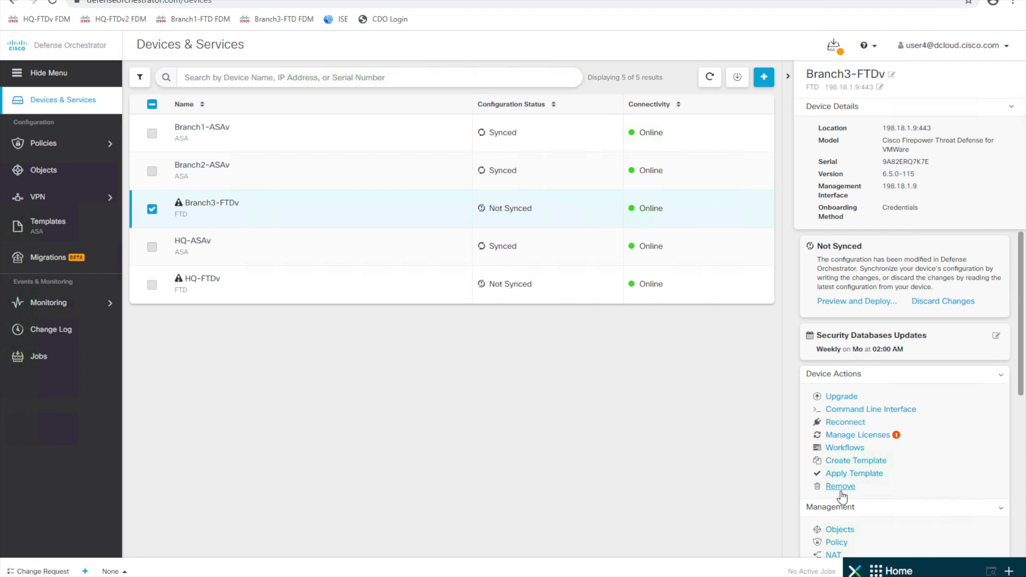
scroll(828, 490, "down", 3)
left_click(834, 394)
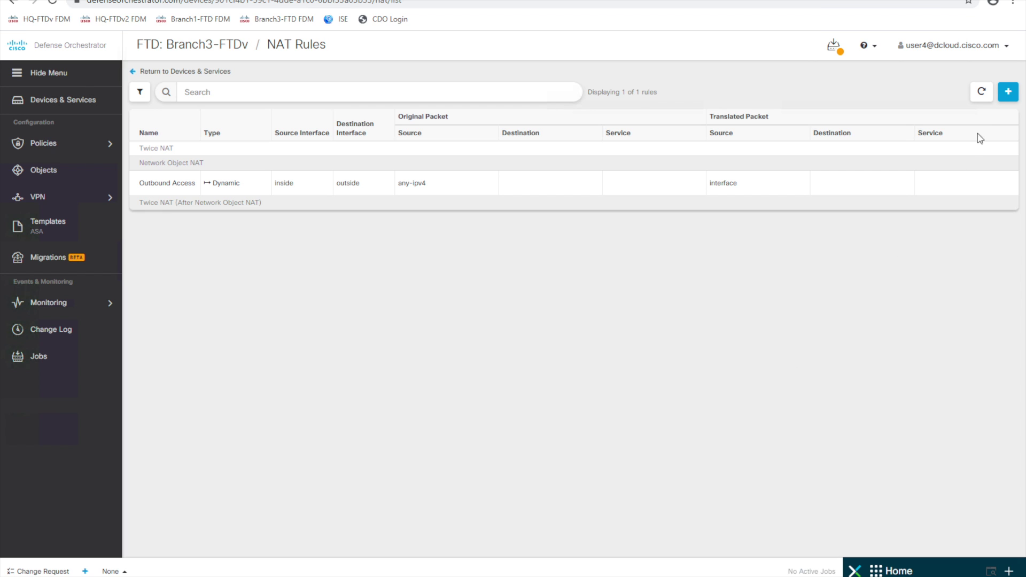
left_click(1006, 96)
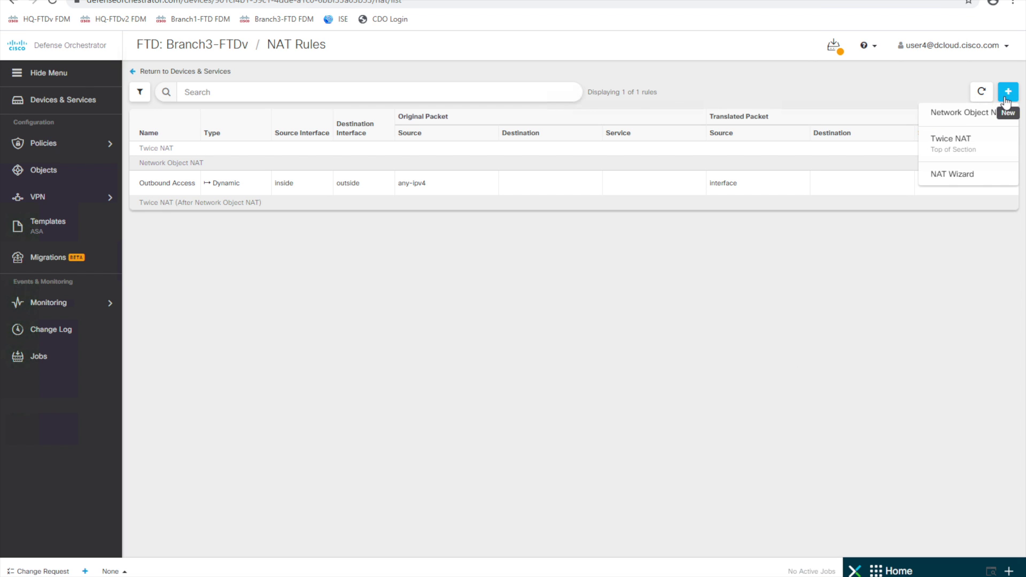
left_click(971, 140)
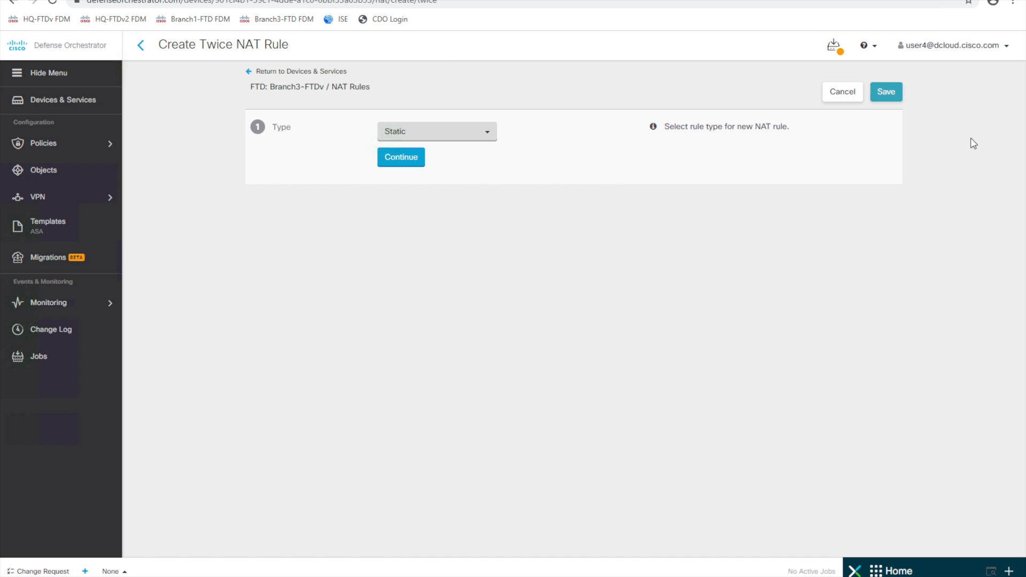
left_click(414, 159)
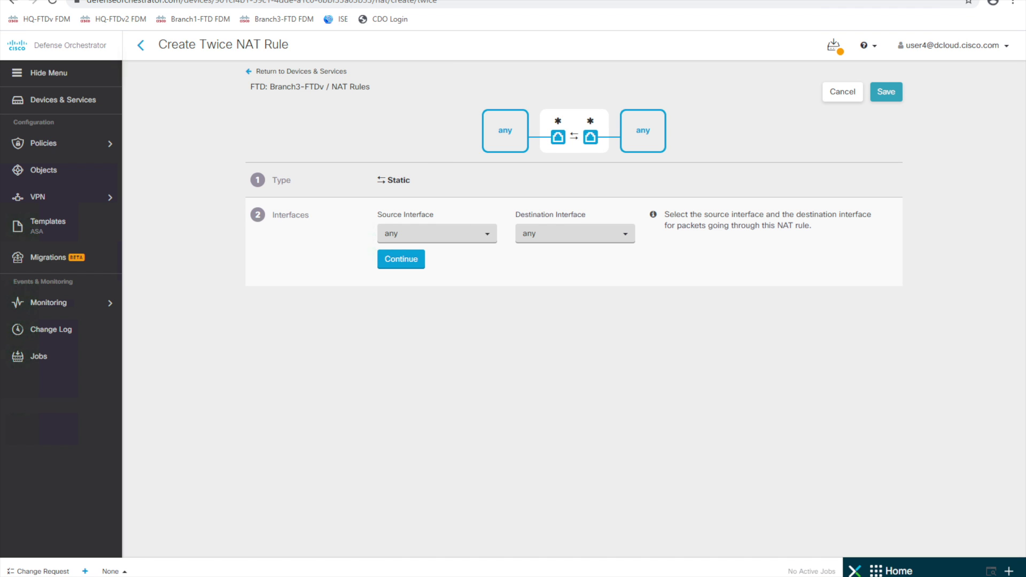
Set the NAT rule's source interface to inside and its destination interface to outside
left_click(467, 235)
left_click(413, 285)
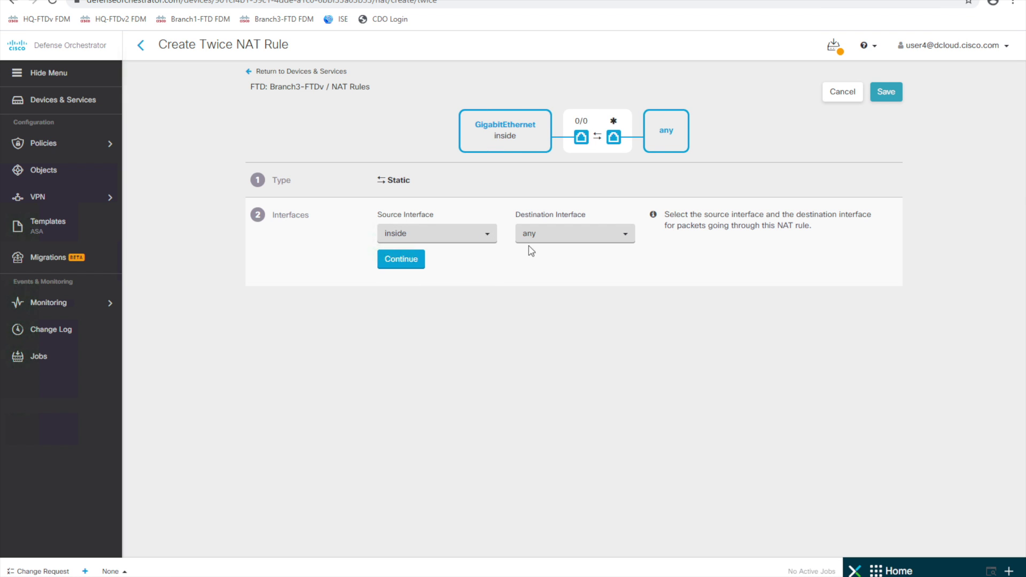
left_click(601, 236)
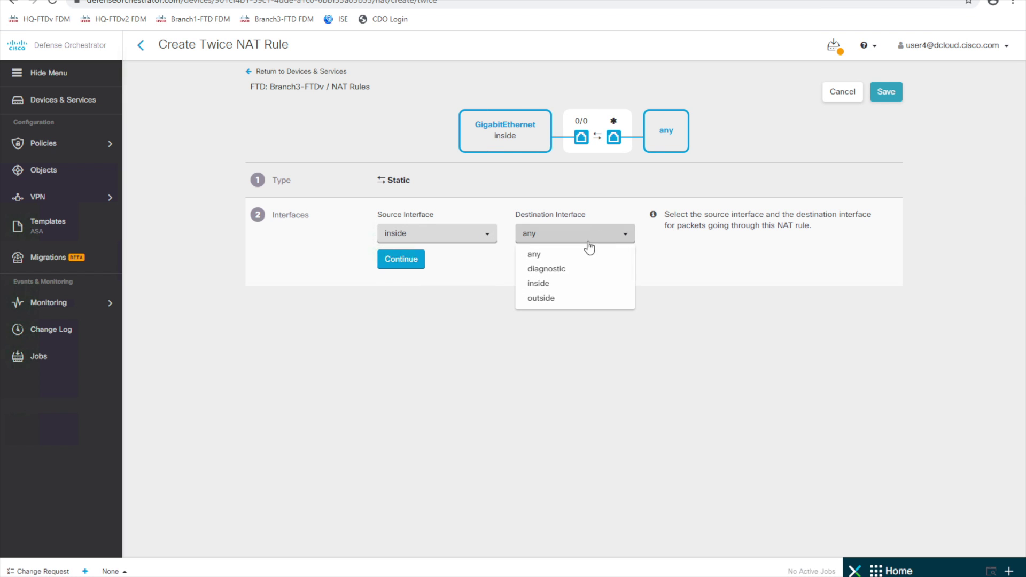
left_click(541, 298)
left_click(401, 259)
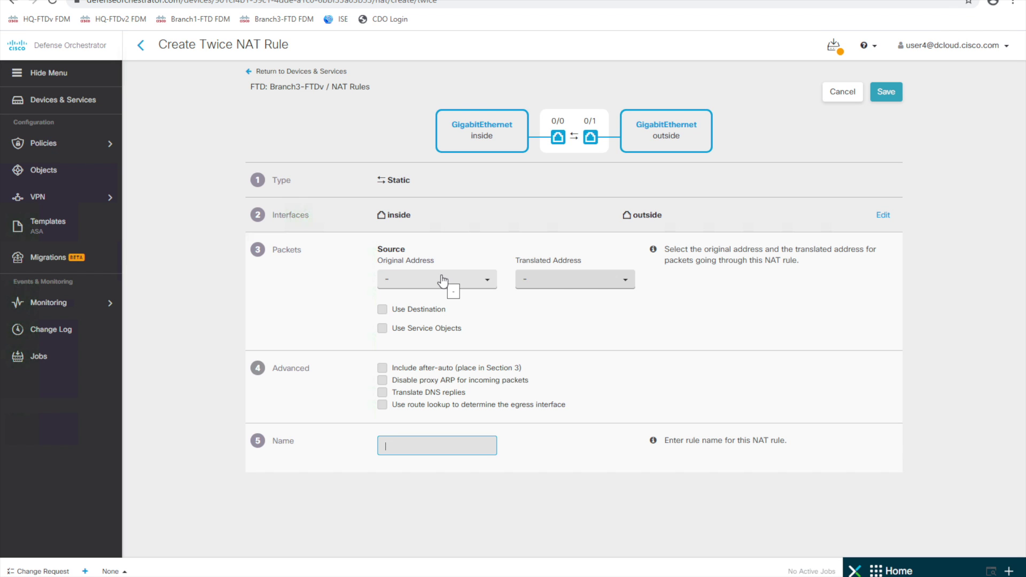
Set the source original address of the NAT rule to the Branch3_LAN network object
left_click(443, 282)
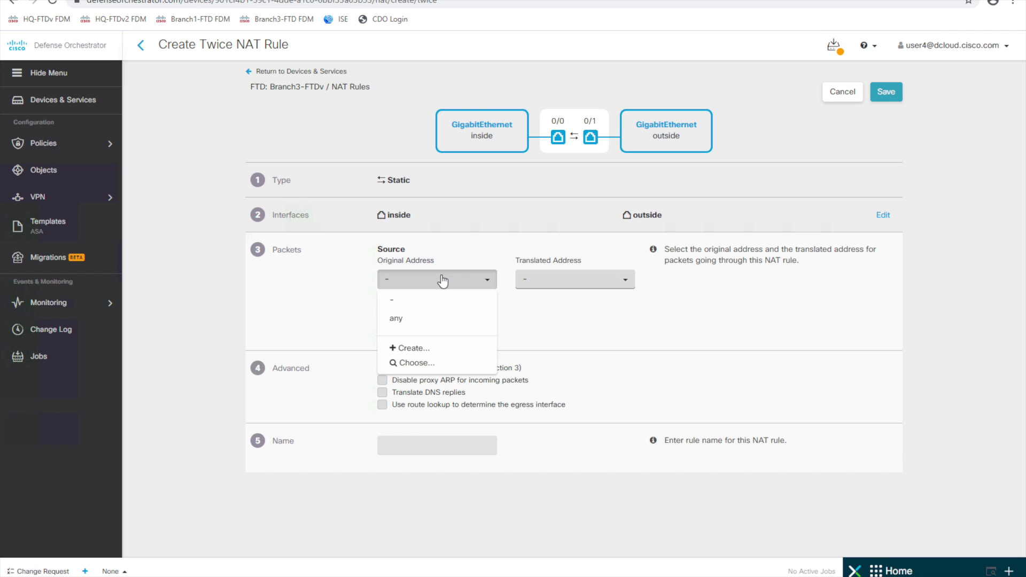
left_click(417, 364)
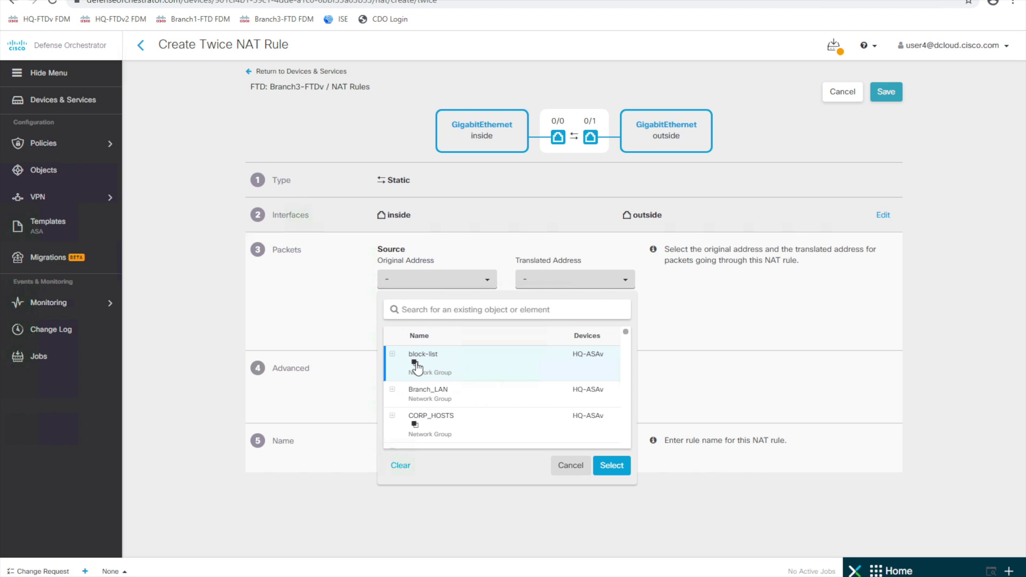
left_click(411, 308)
type("Brnach")
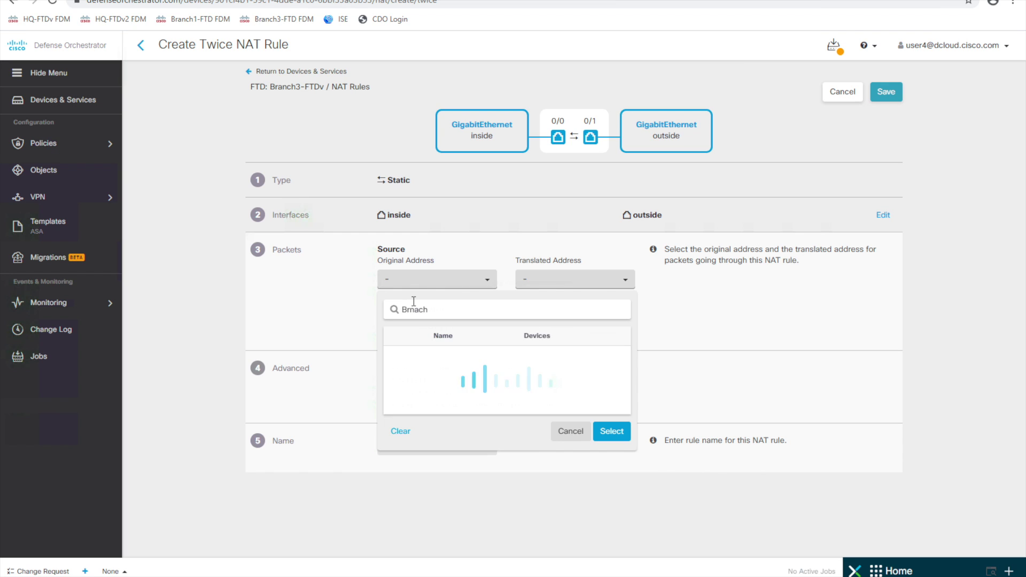
type("3")
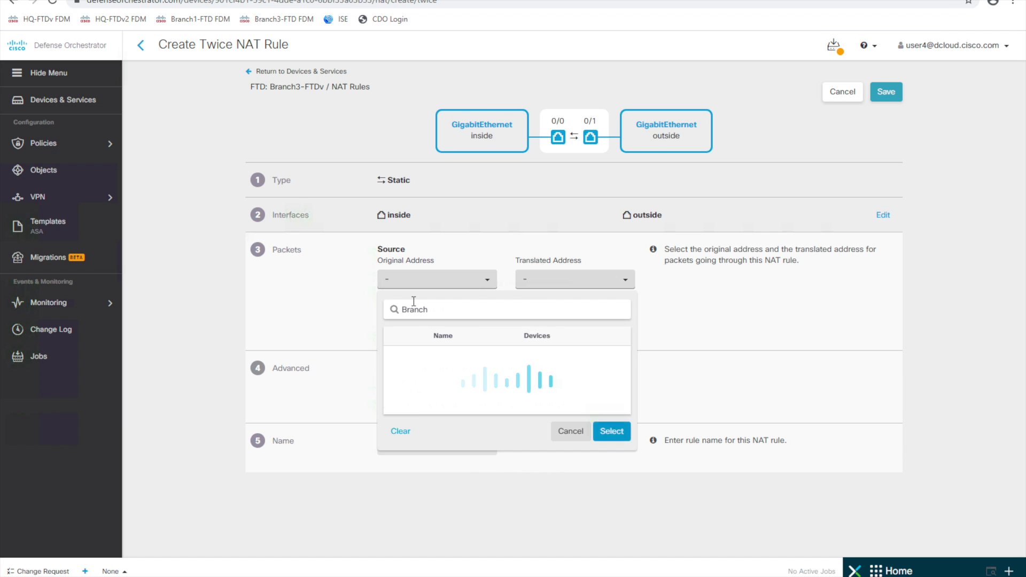
type("3")
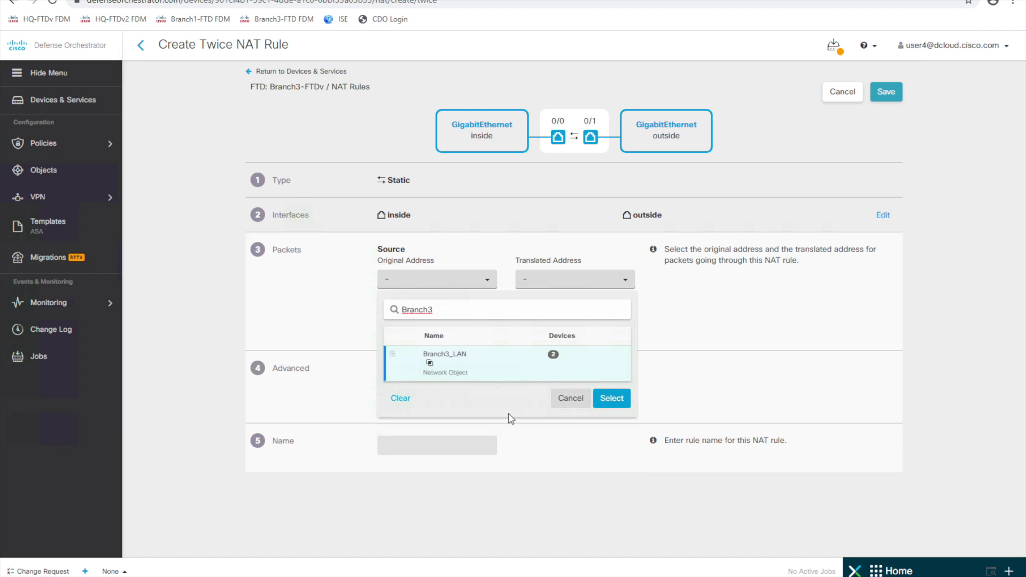
left_click(612, 398)
Set the source translated address of the NAT rule to the same Branch3_LAN network object
left_click(609, 281)
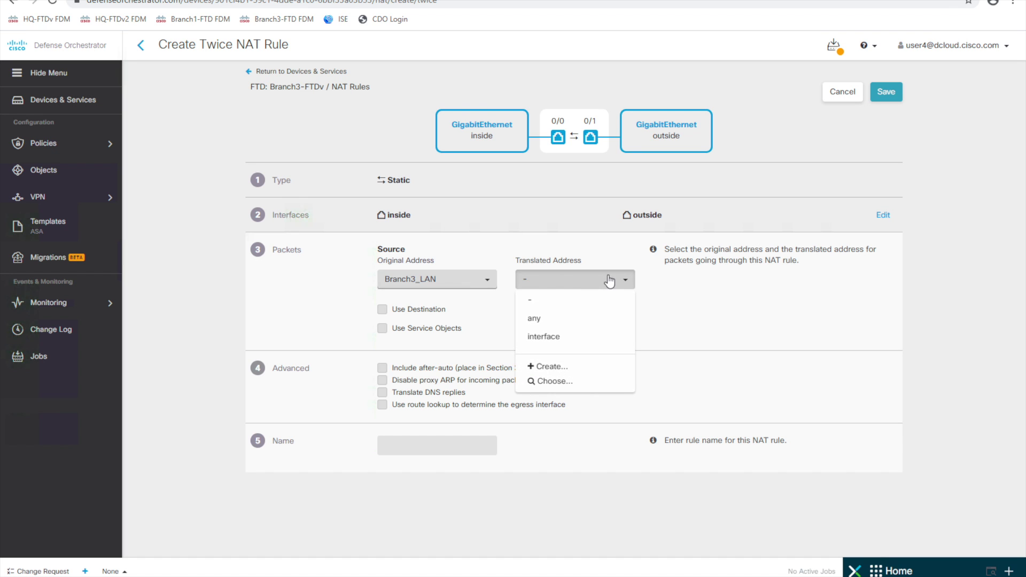
left_click(560, 382)
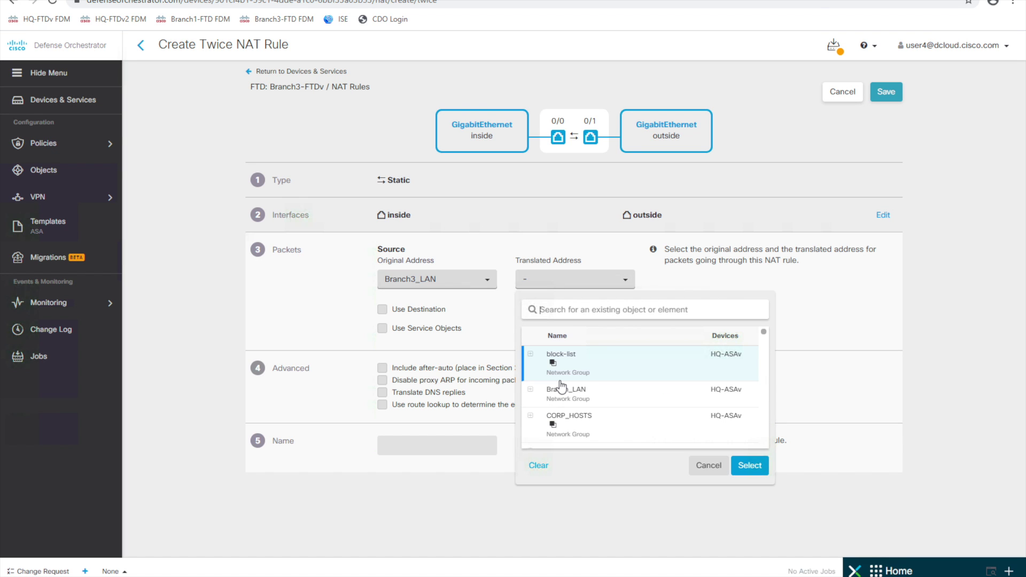
type("Branch")
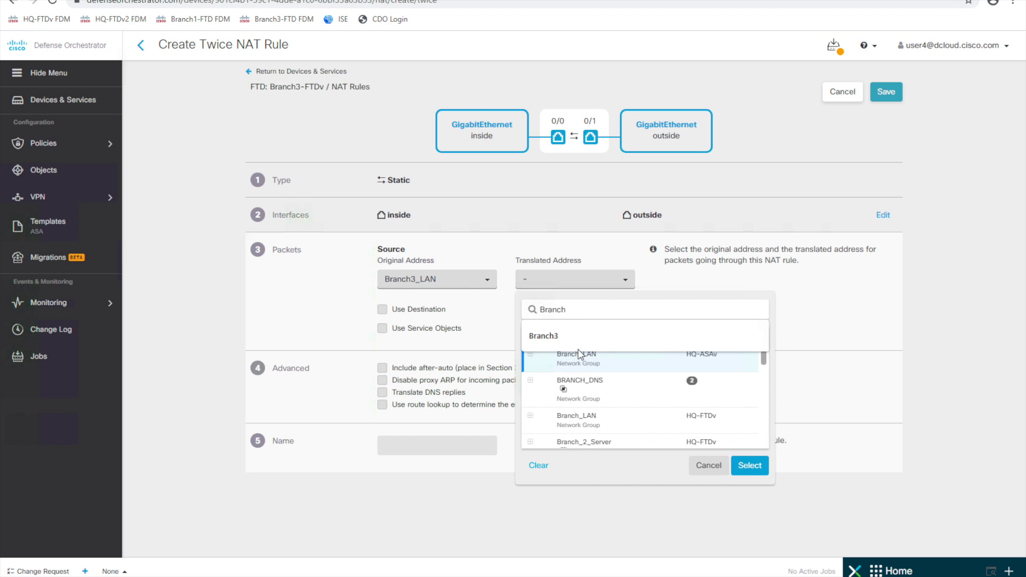
type("3")
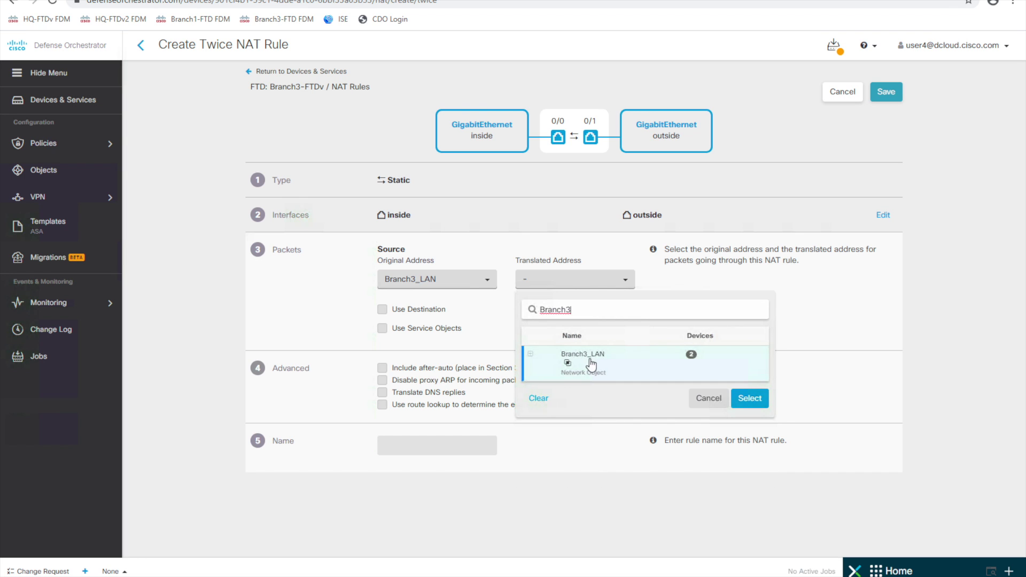
left_click(743, 400)
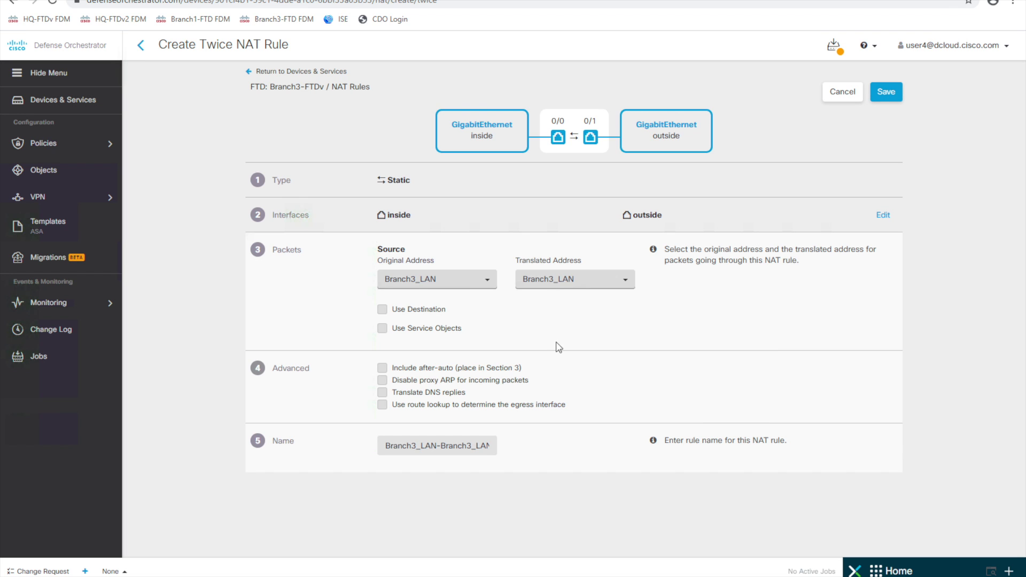
Enable destination addresses for the NAT rule and set the destination original address to the HQ-LAN network group
left_click(383, 309)
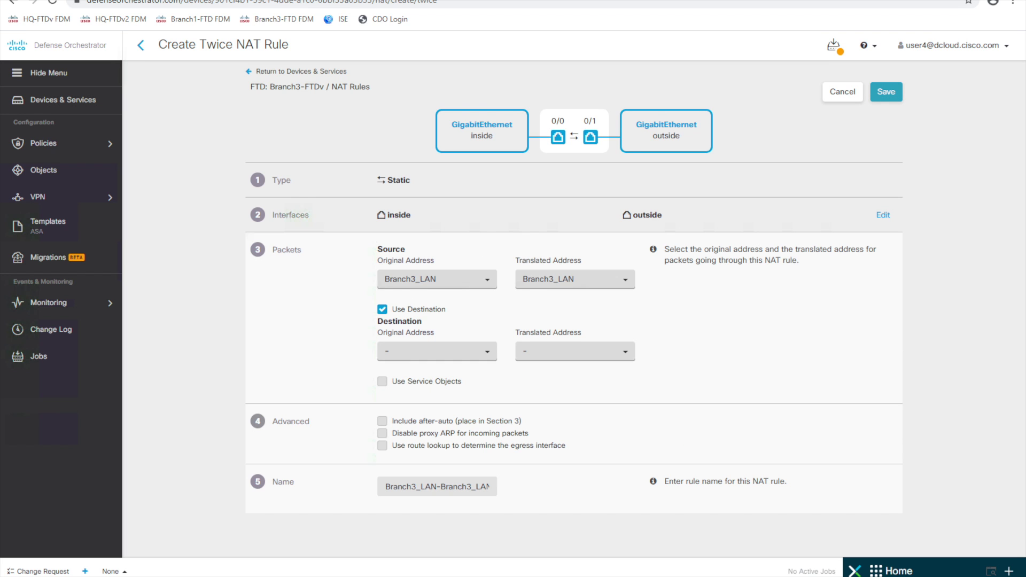
left_click(470, 354)
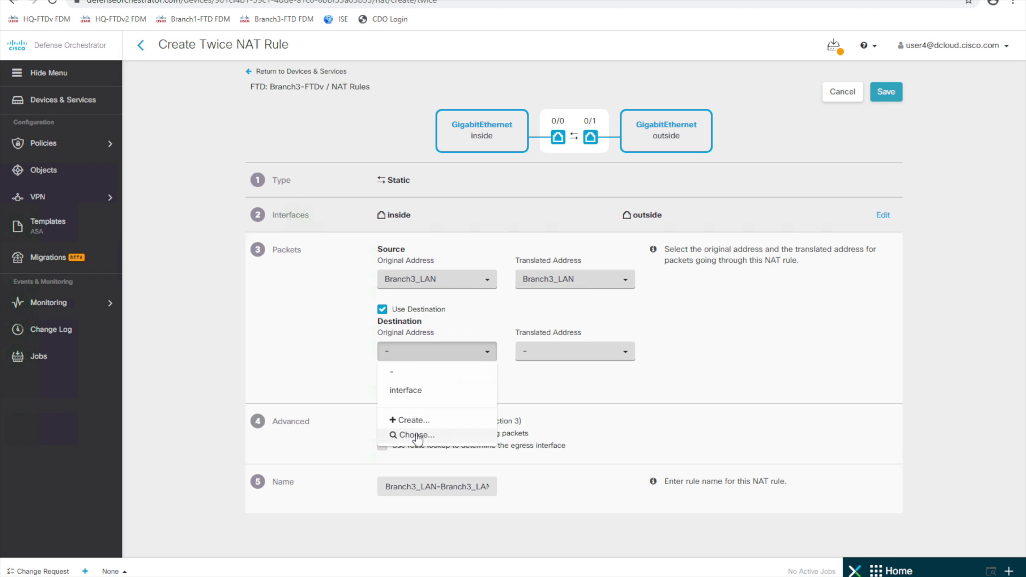
left_click(415, 435)
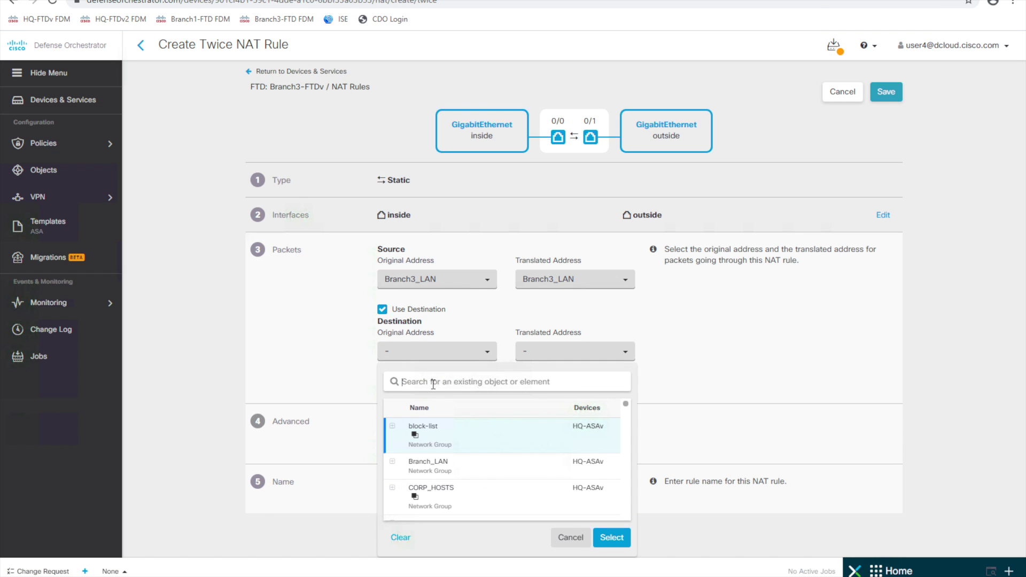
left_click(433, 384)
type("HQ")
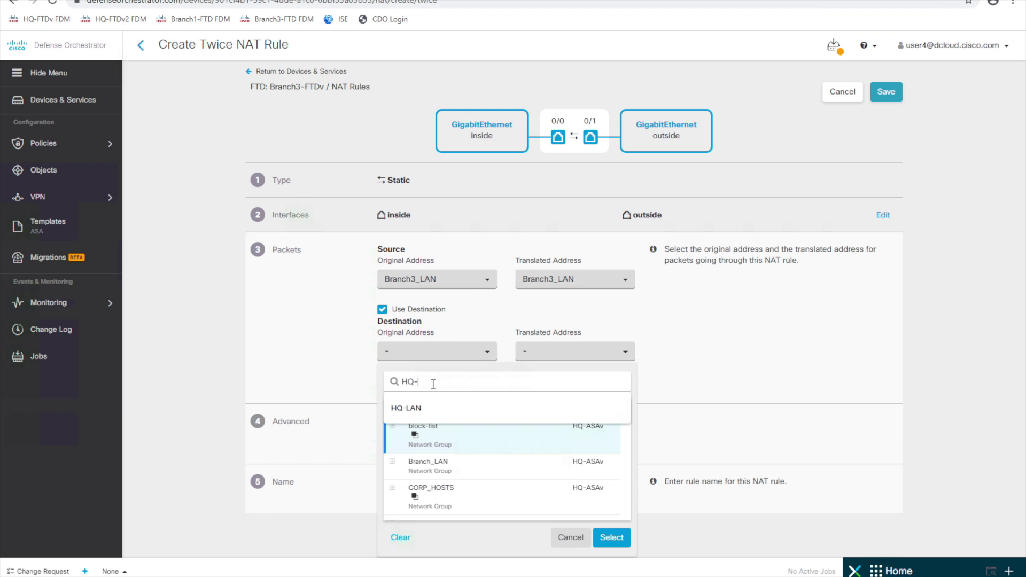
type("-")
left_click(422, 408)
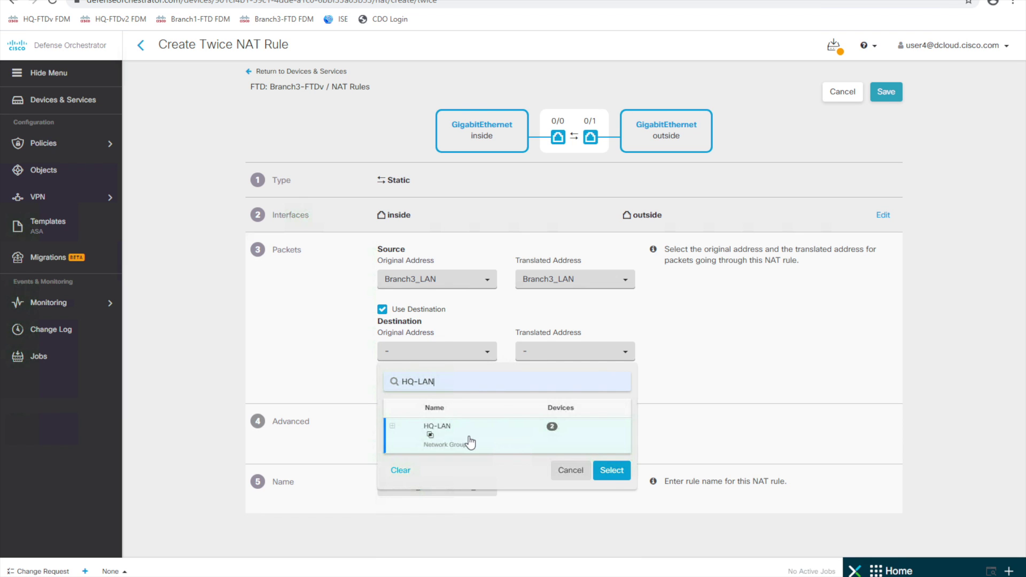
left_click(612, 470)
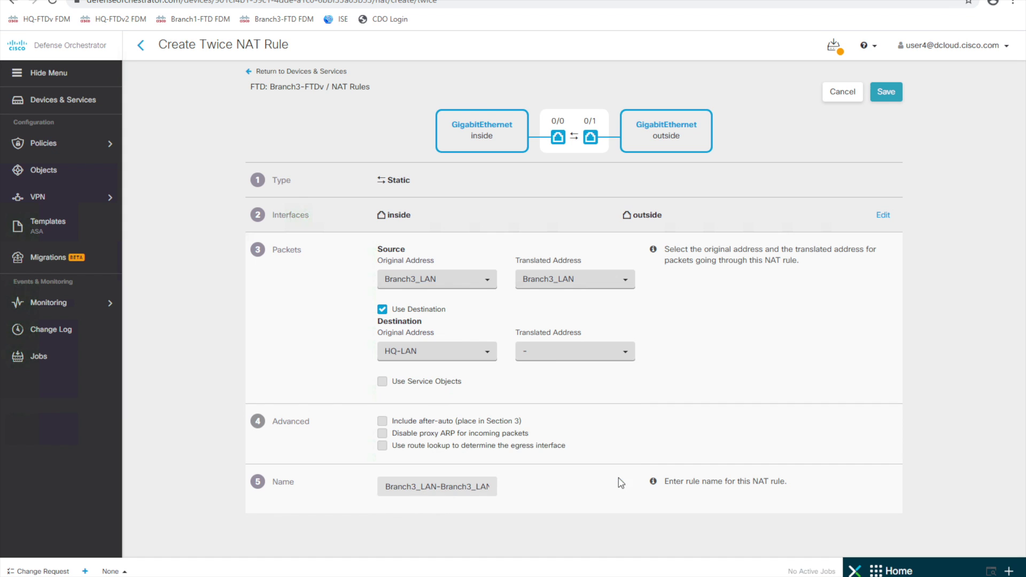
Set the destination translated address to the HQ-LAN network group and save the Twice NAT rule
left_click(552, 352)
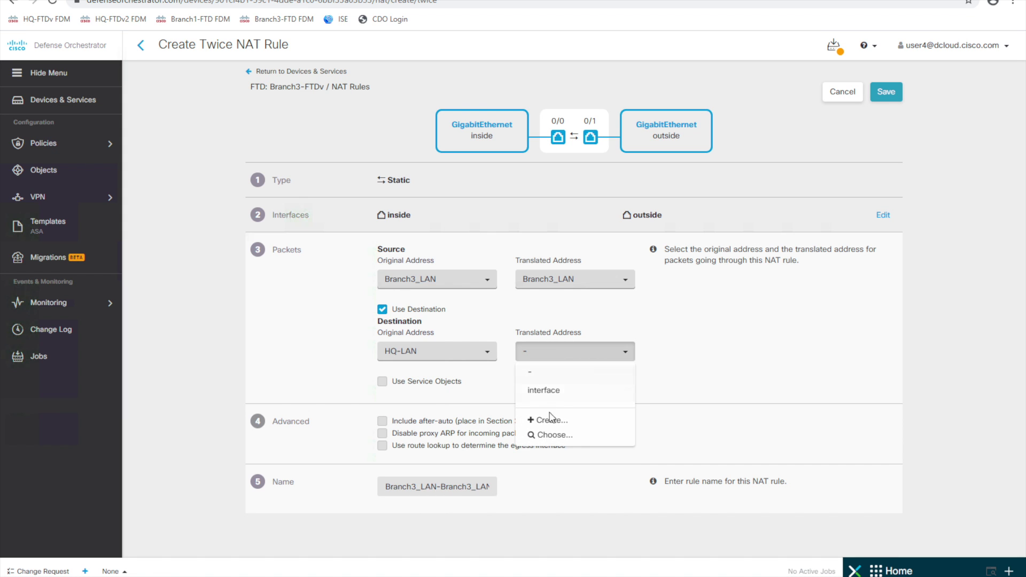
left_click(555, 435)
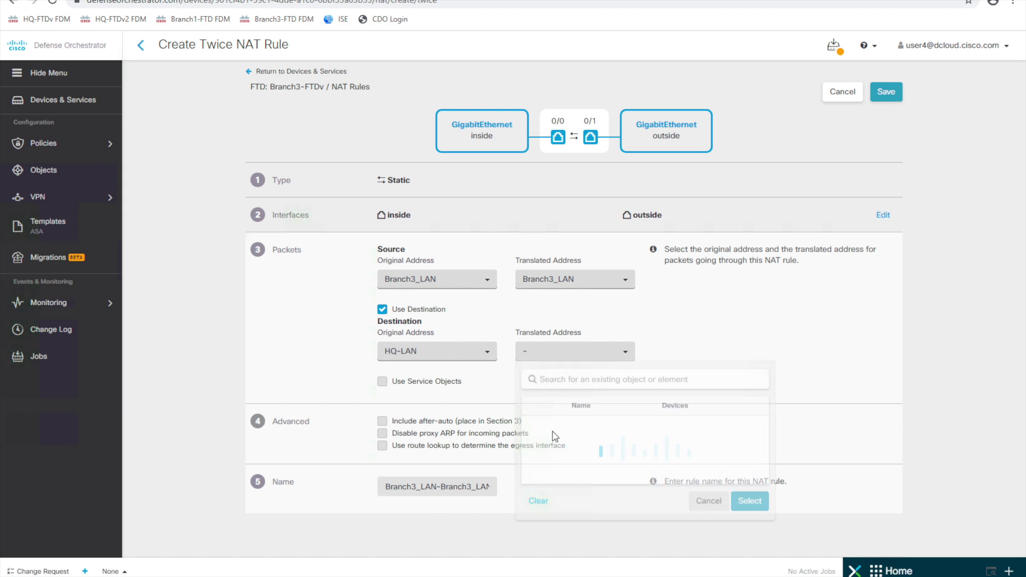
left_click(577, 385)
type("HQ-LAN")
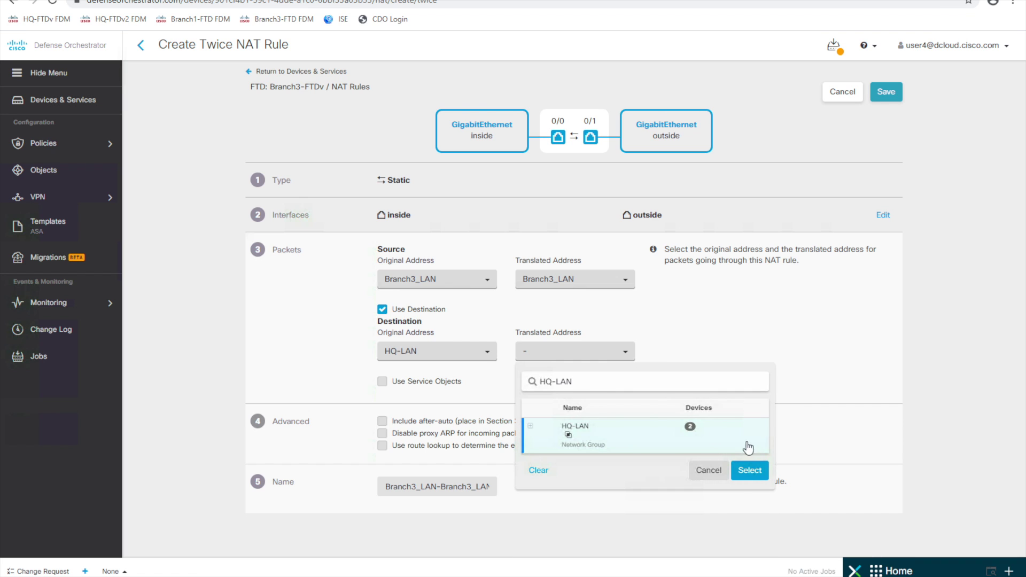
left_click(751, 472)
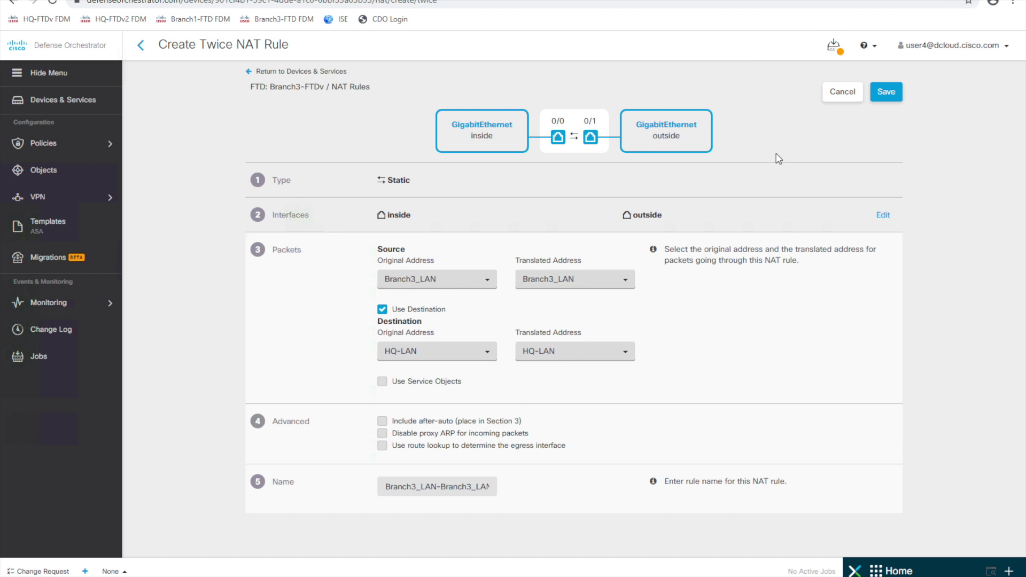
left_click(886, 93)
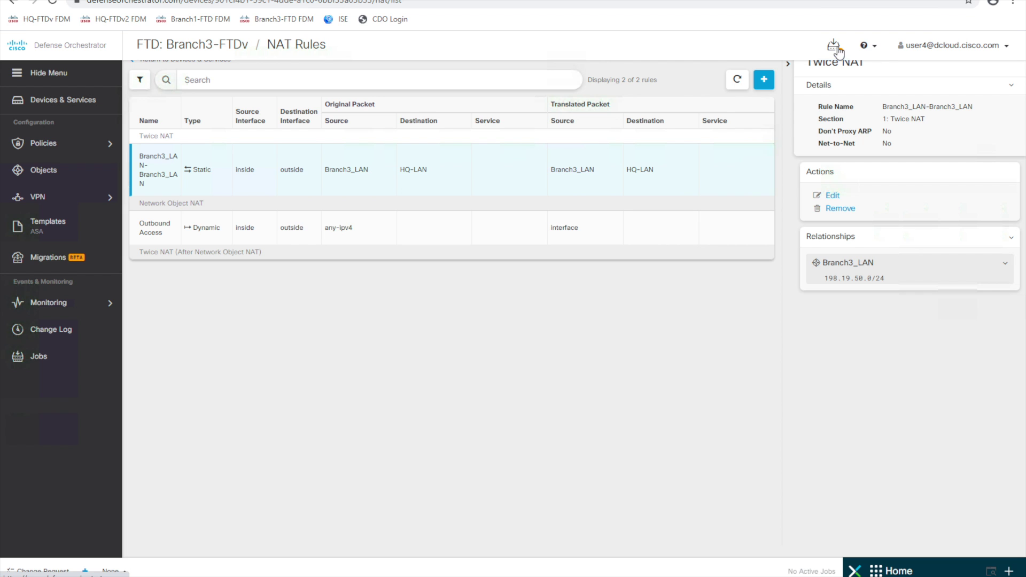
Deploy the pending changes to both Branch3-FTDv and HQ-FTDv
left_click(837, 49)
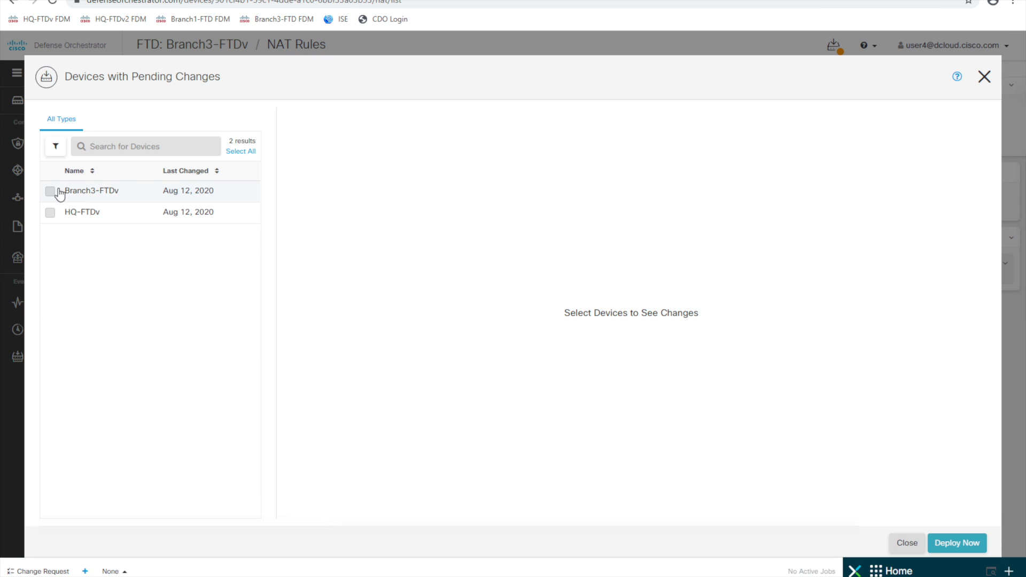
left_click(50, 192)
left_click(49, 217)
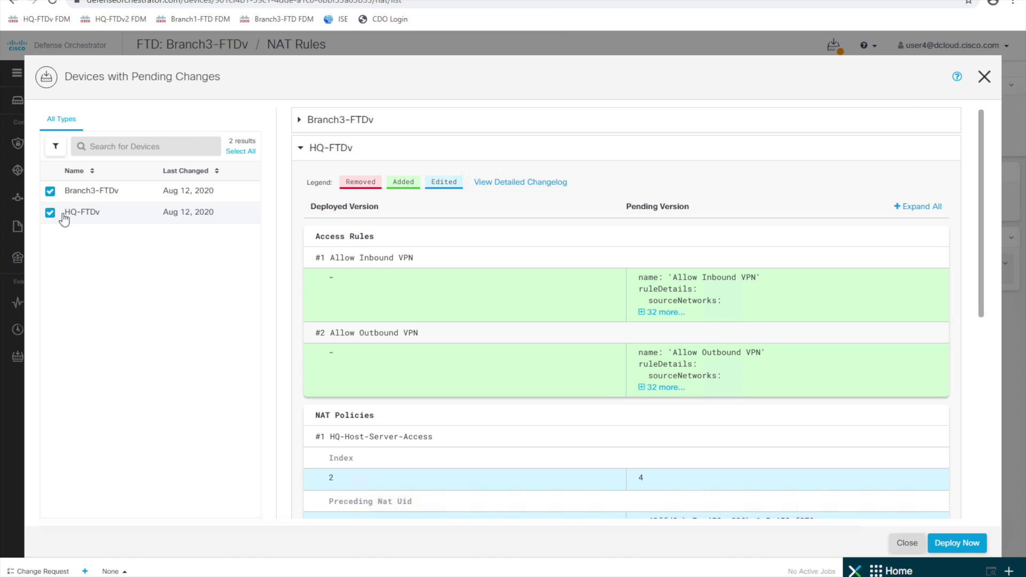
left_click(957, 544)
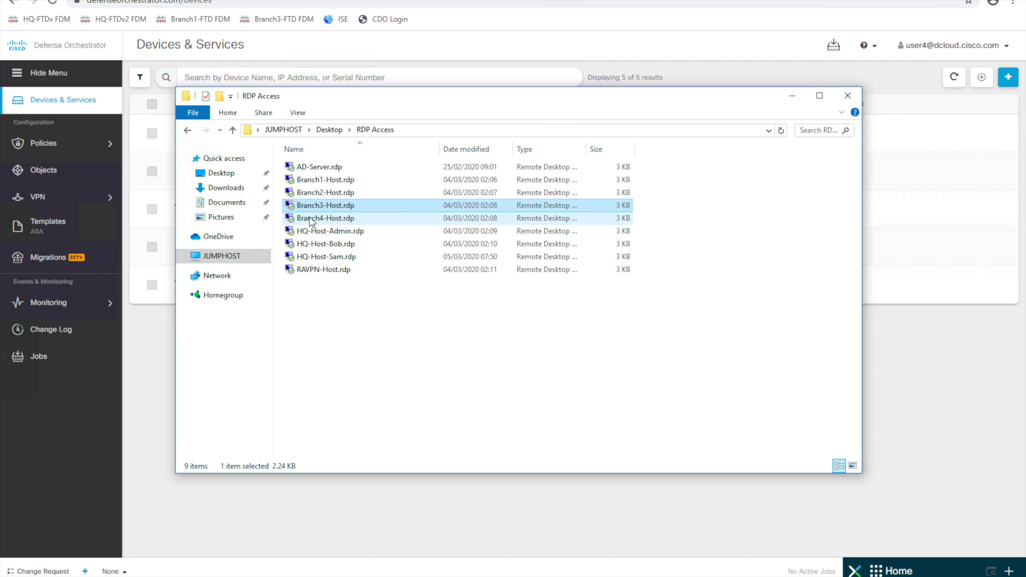
Connect to Branch3-Host over Remote Desktop and ping hq-host from its Command Prompt to test the tunnel
double_click(322, 206)
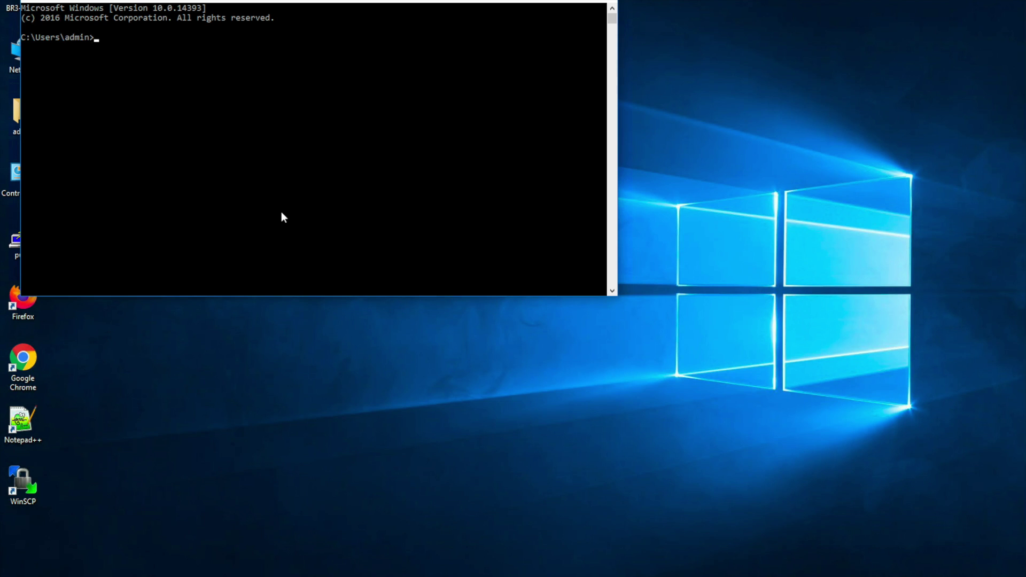
type("ping")
key("BackSpace")
type("hq-host")
key("Return")
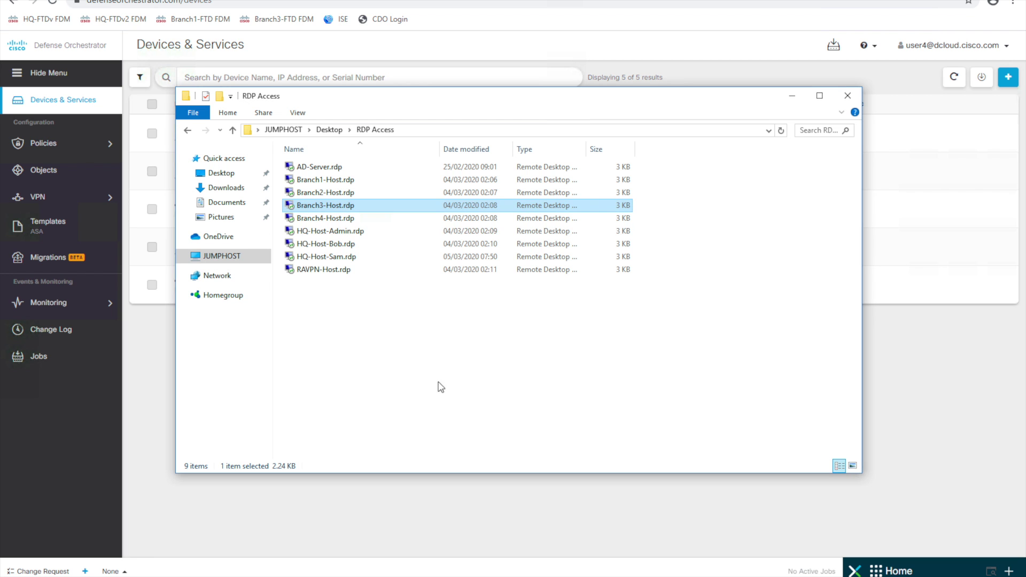
Switch to the HQ-Host-Admin remote session and ping branch3-host from its Command Prompt
left_click(464, 576)
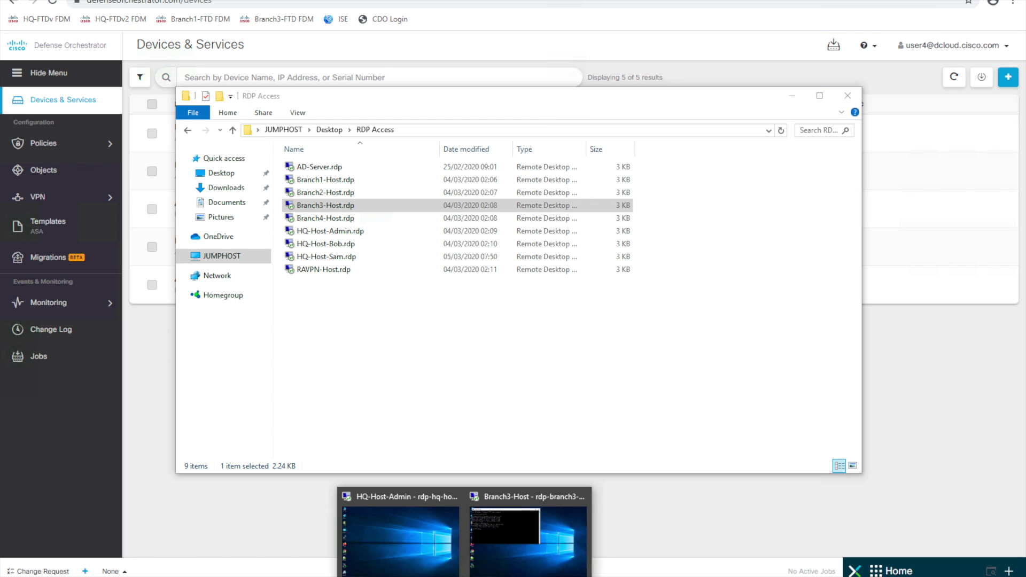
left_click(388, 539)
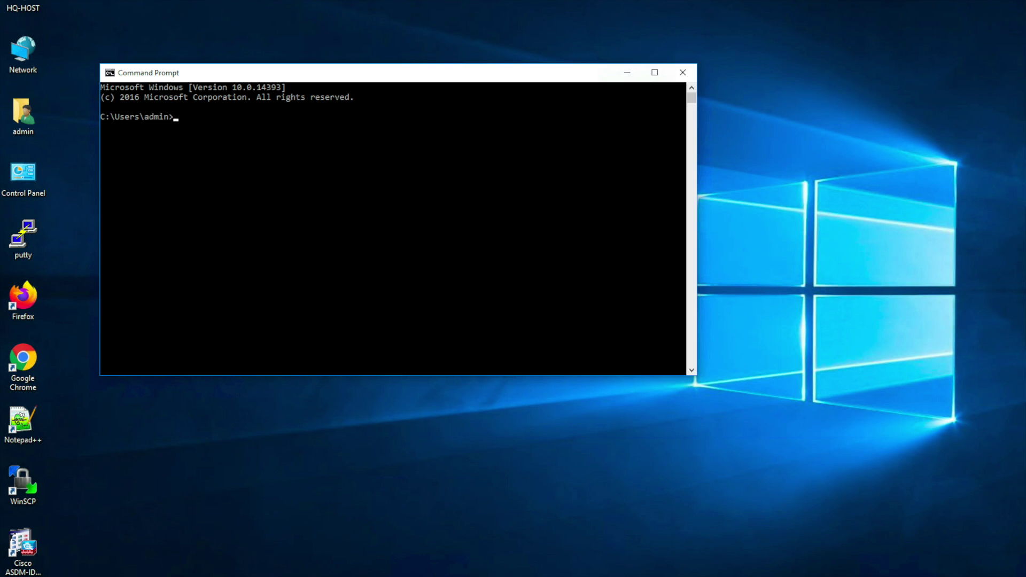
type("ping branch3-host")
key("Return")
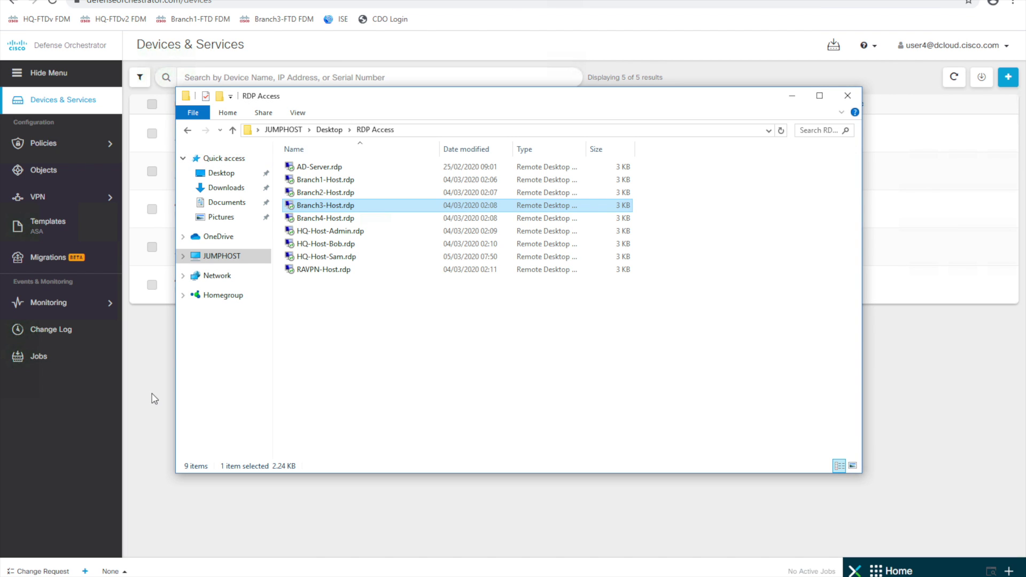
Return to Defense Orchestrator and open the Site-to-Site VPN tunnels list to check the tunnel's status
left_click(155, 399)
left_click(65, 203)
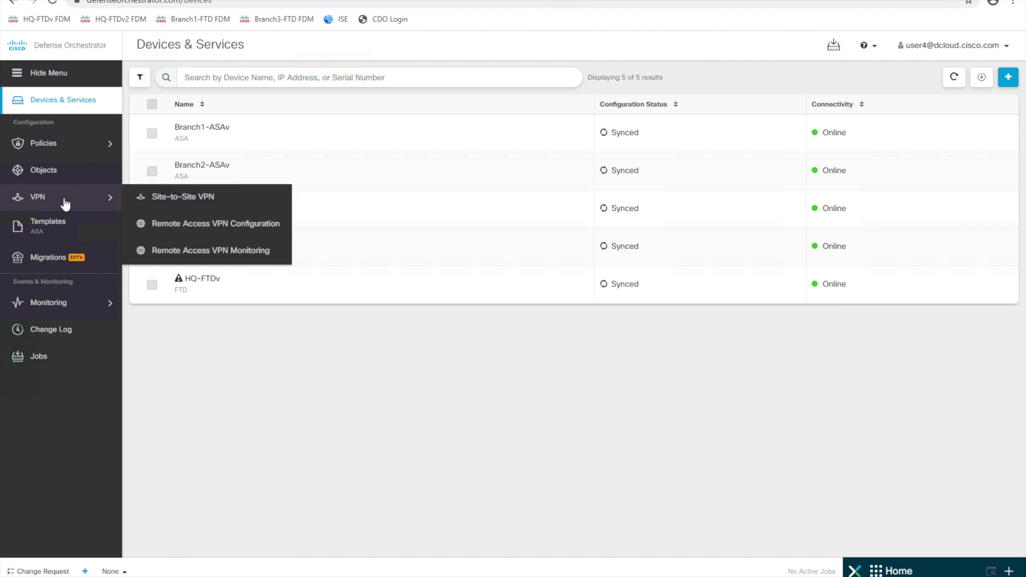
left_click(170, 200)
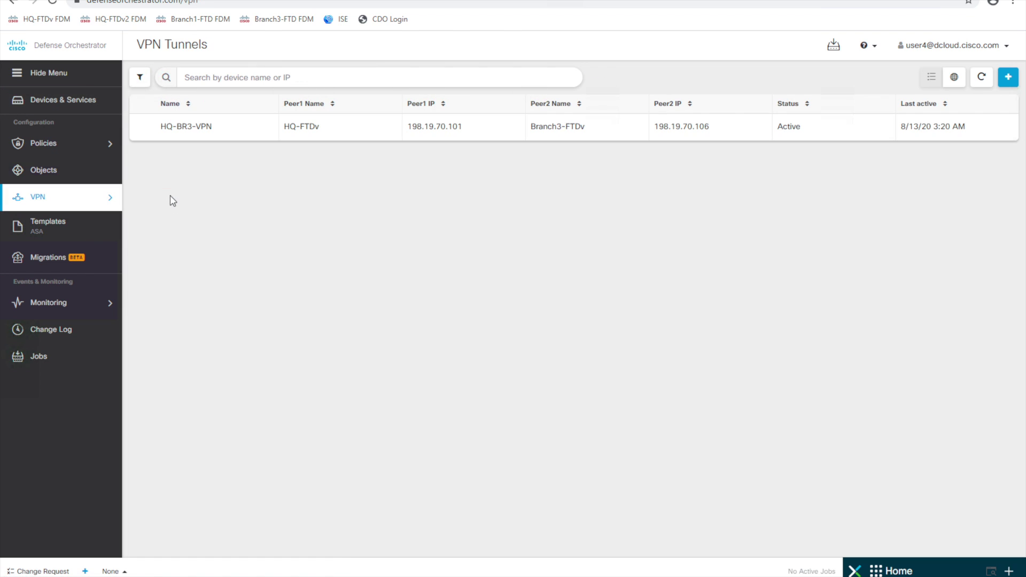